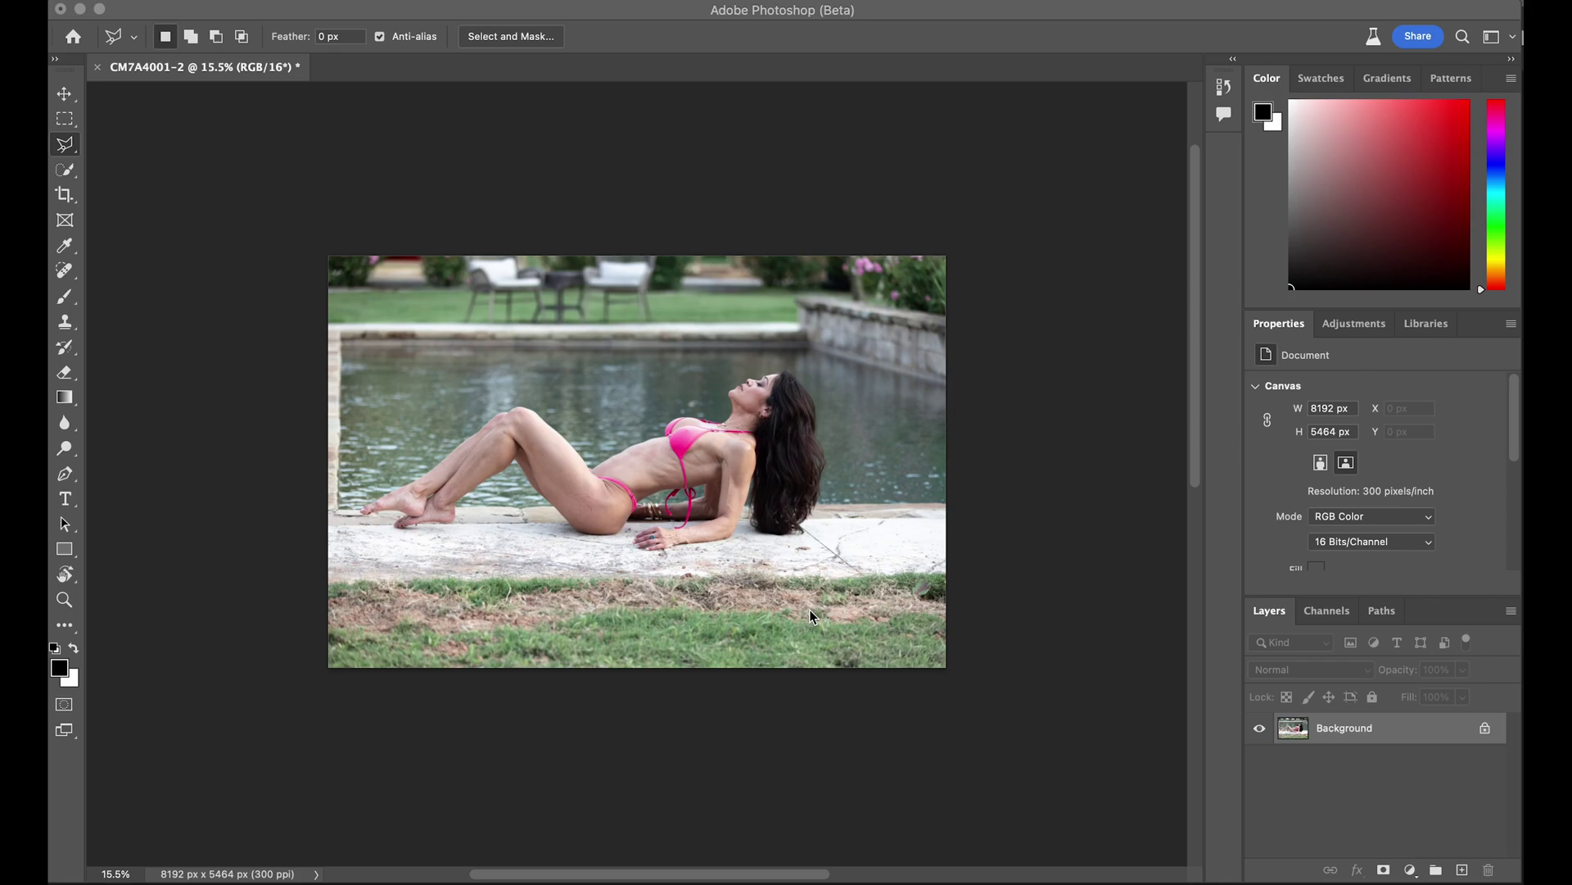
# Lasso the patchy dirt-and-grass strip along the photo's bottom edge.
pyautogui.click(953, 601)
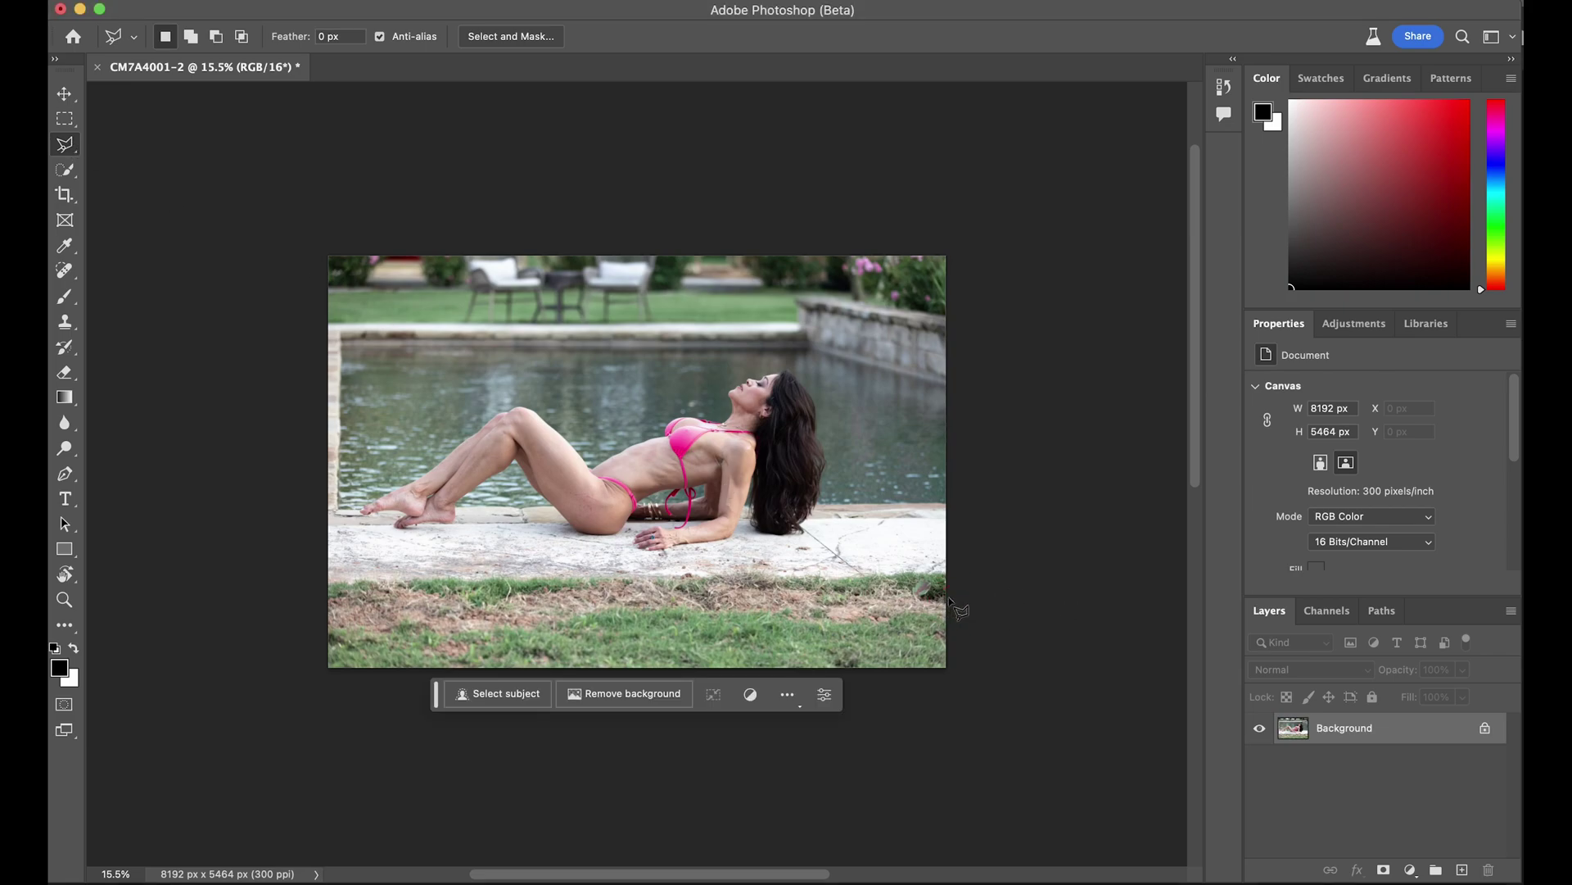
pyautogui.moveTo(937, 599)
pyautogui.mouseDown()
pyautogui.moveTo(733, 568)
pyautogui.moveTo(688, 589)
pyautogui.moveTo(623, 578)
pyautogui.moveTo(480, 604)
pyautogui.moveTo(394, 582)
pyautogui.moveTo(316, 604)
pyautogui.moveTo(330, 635)
pyautogui.moveTo(407, 629)
pyautogui.moveTo(420, 661)
pyautogui.moveTo(467, 670)
pyautogui.moveTo(495, 637)
pyautogui.moveTo(606, 620)
pyautogui.moveTo(906, 633)
pyautogui.moveTo(905, 620)
pyautogui.moveTo(962, 629)
pyautogui.moveTo(957, 610)
pyautogui.mouseUp()
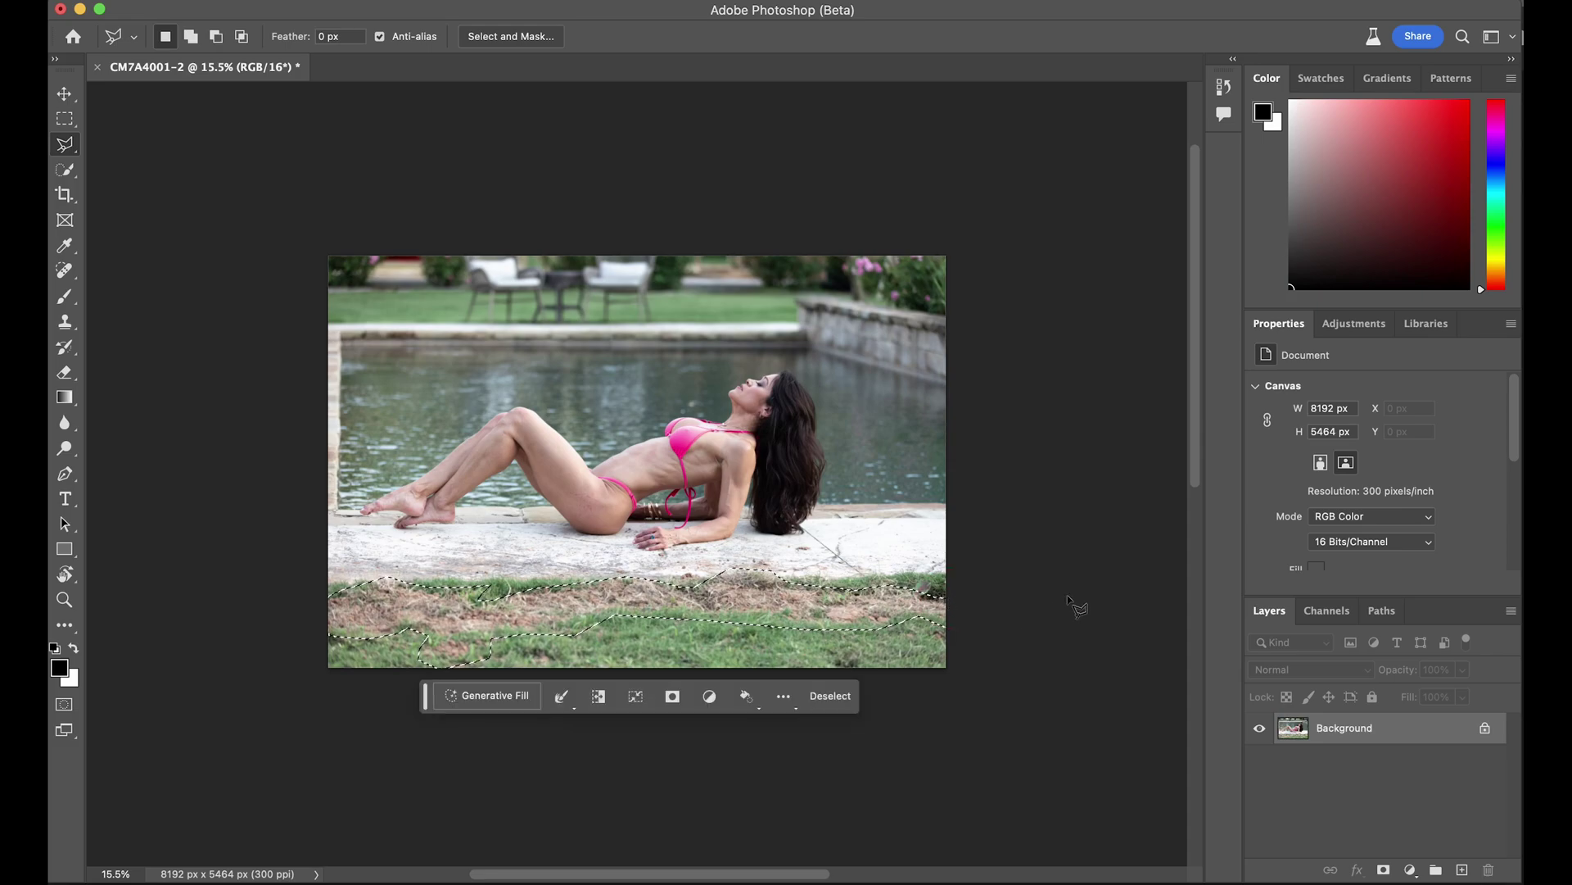
# Run Generative Fill with an empty prompt on the grass strip, then deselect when nothing is applied.
pyautogui.click(485, 696)
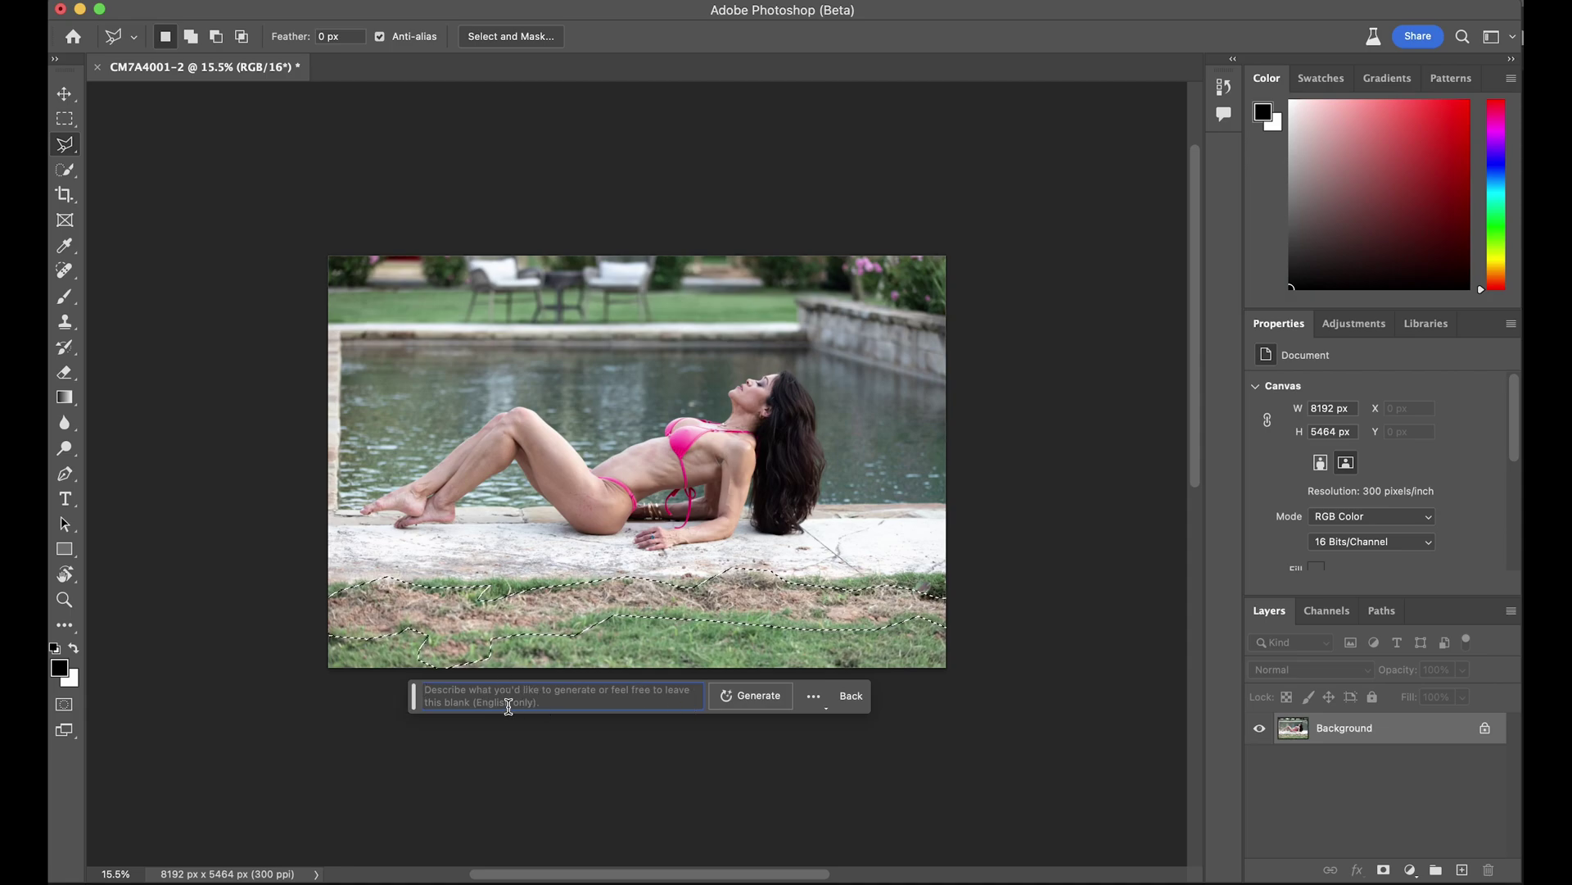
pyautogui.click(753, 698)
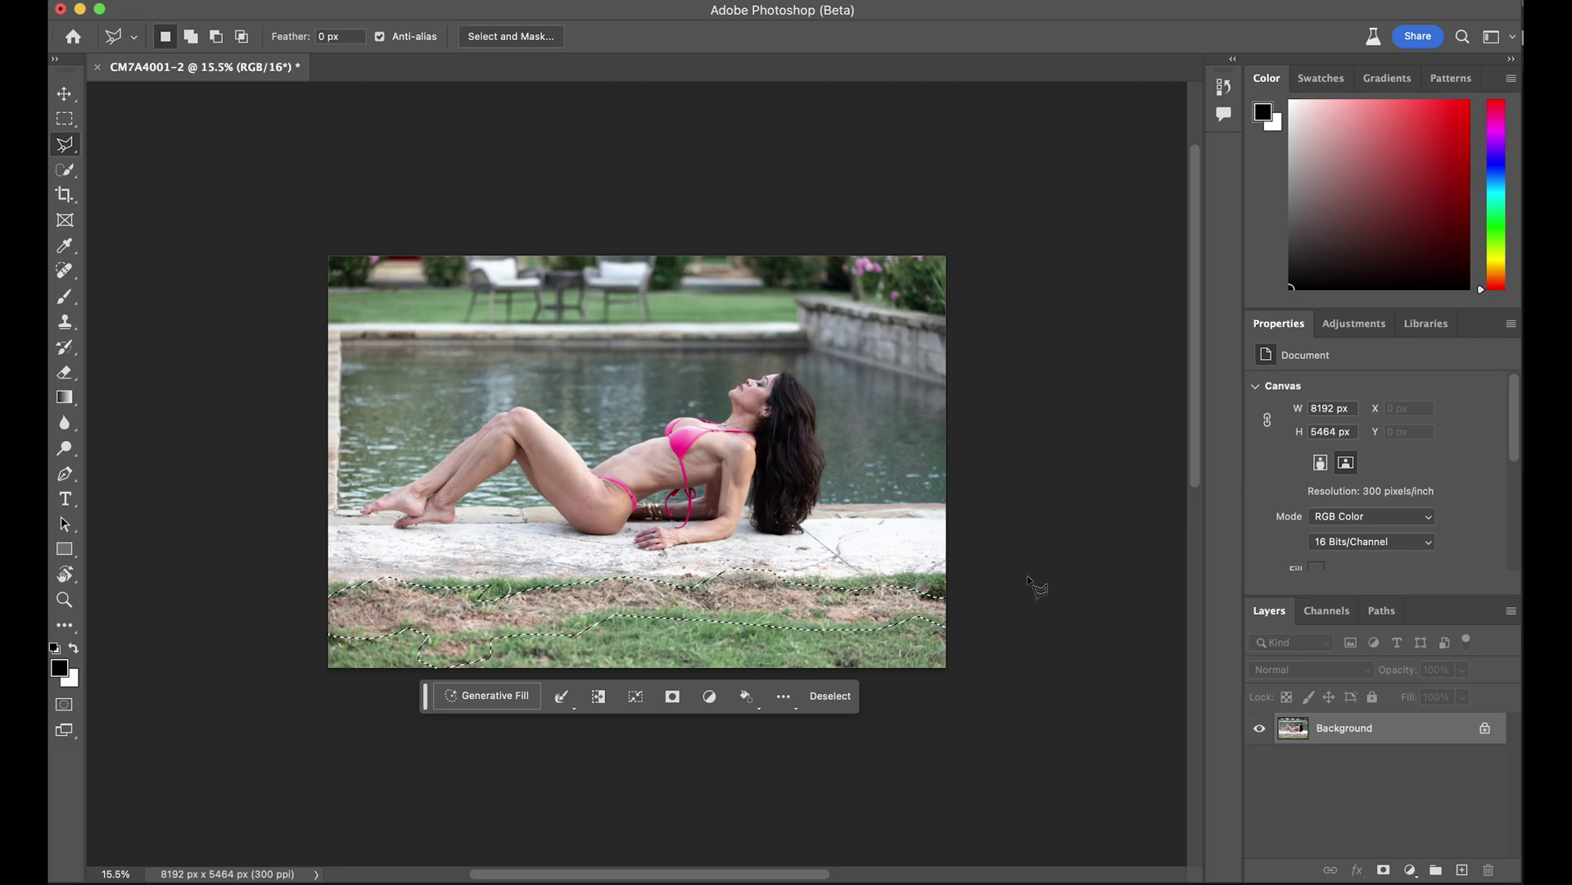
pyautogui.click(830, 697)
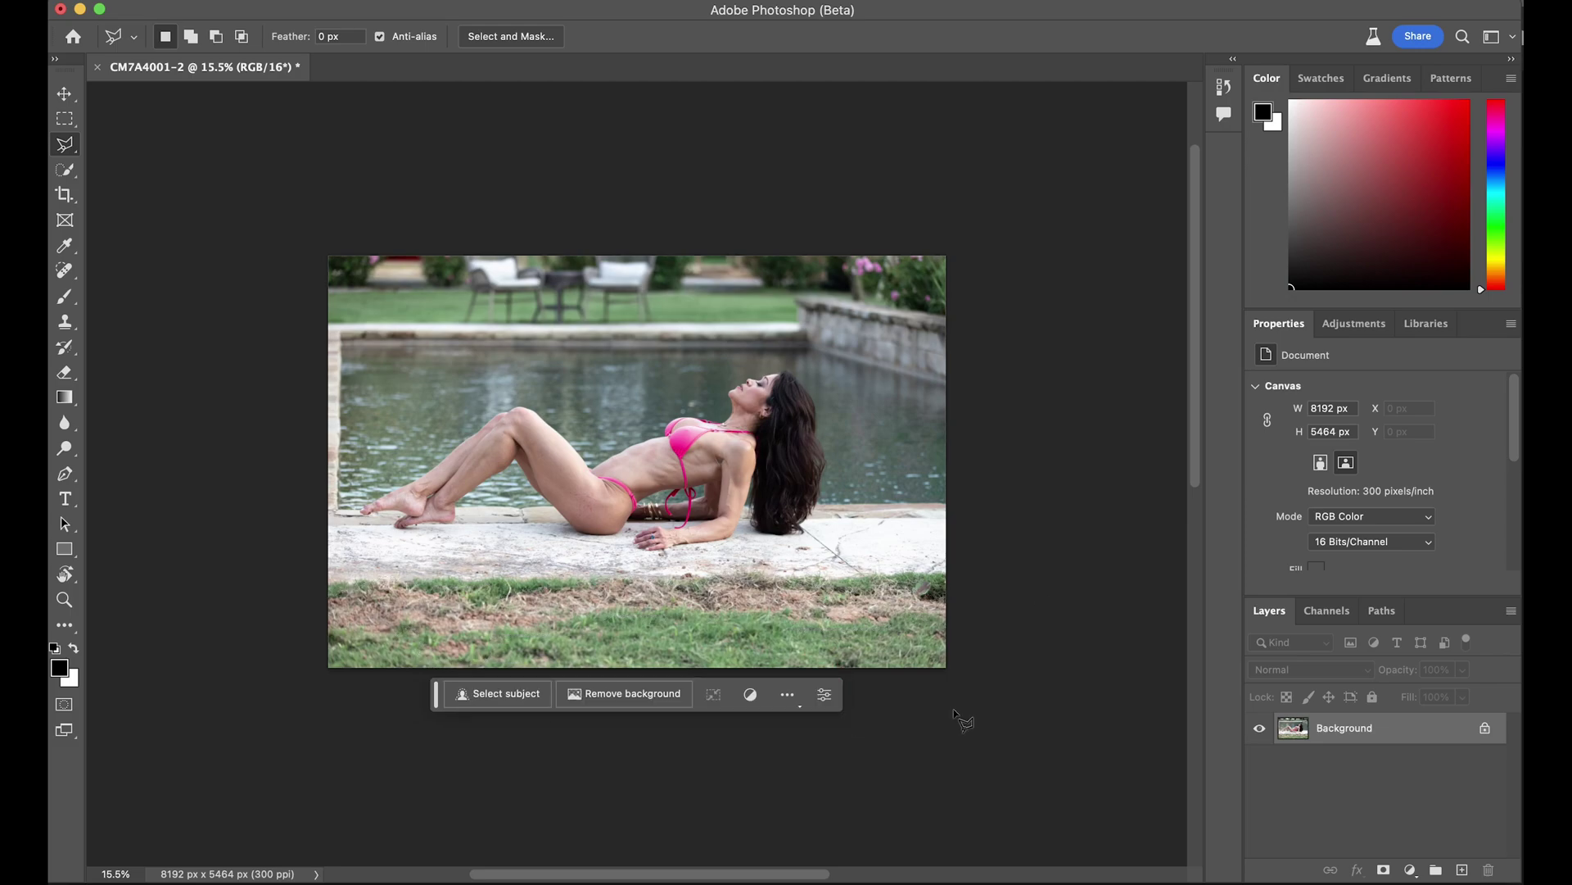
# Cover the reclining woman with a white-filled rectangle on a new Layer 1.
pyautogui.click(65, 119)
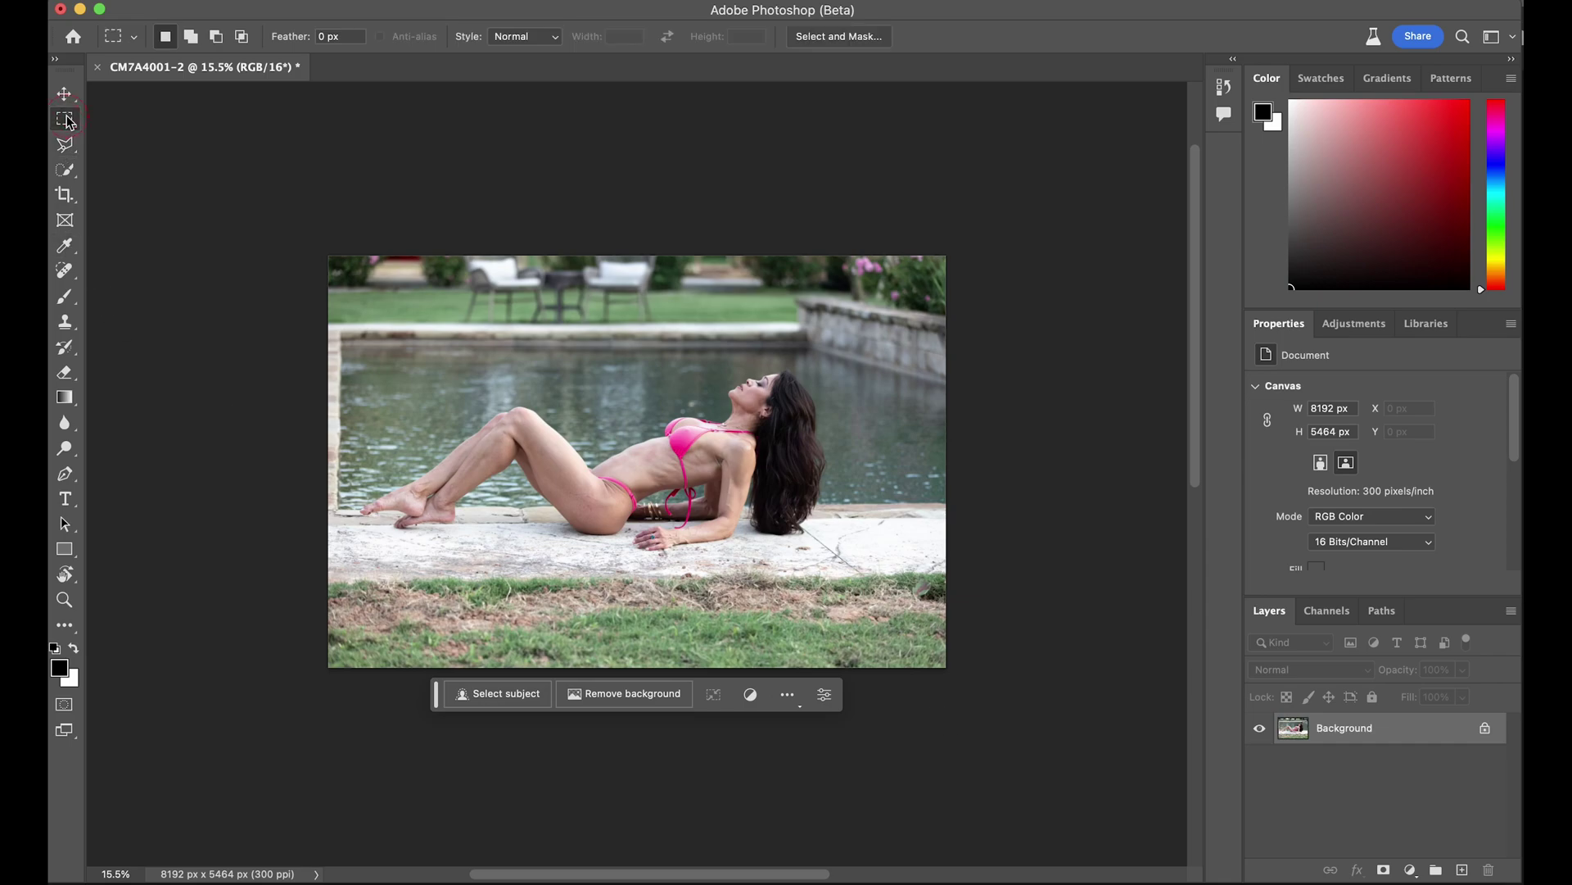
pyautogui.moveTo(350, 366); pyautogui.dragTo(834, 555)
pyautogui.click(1462, 870)
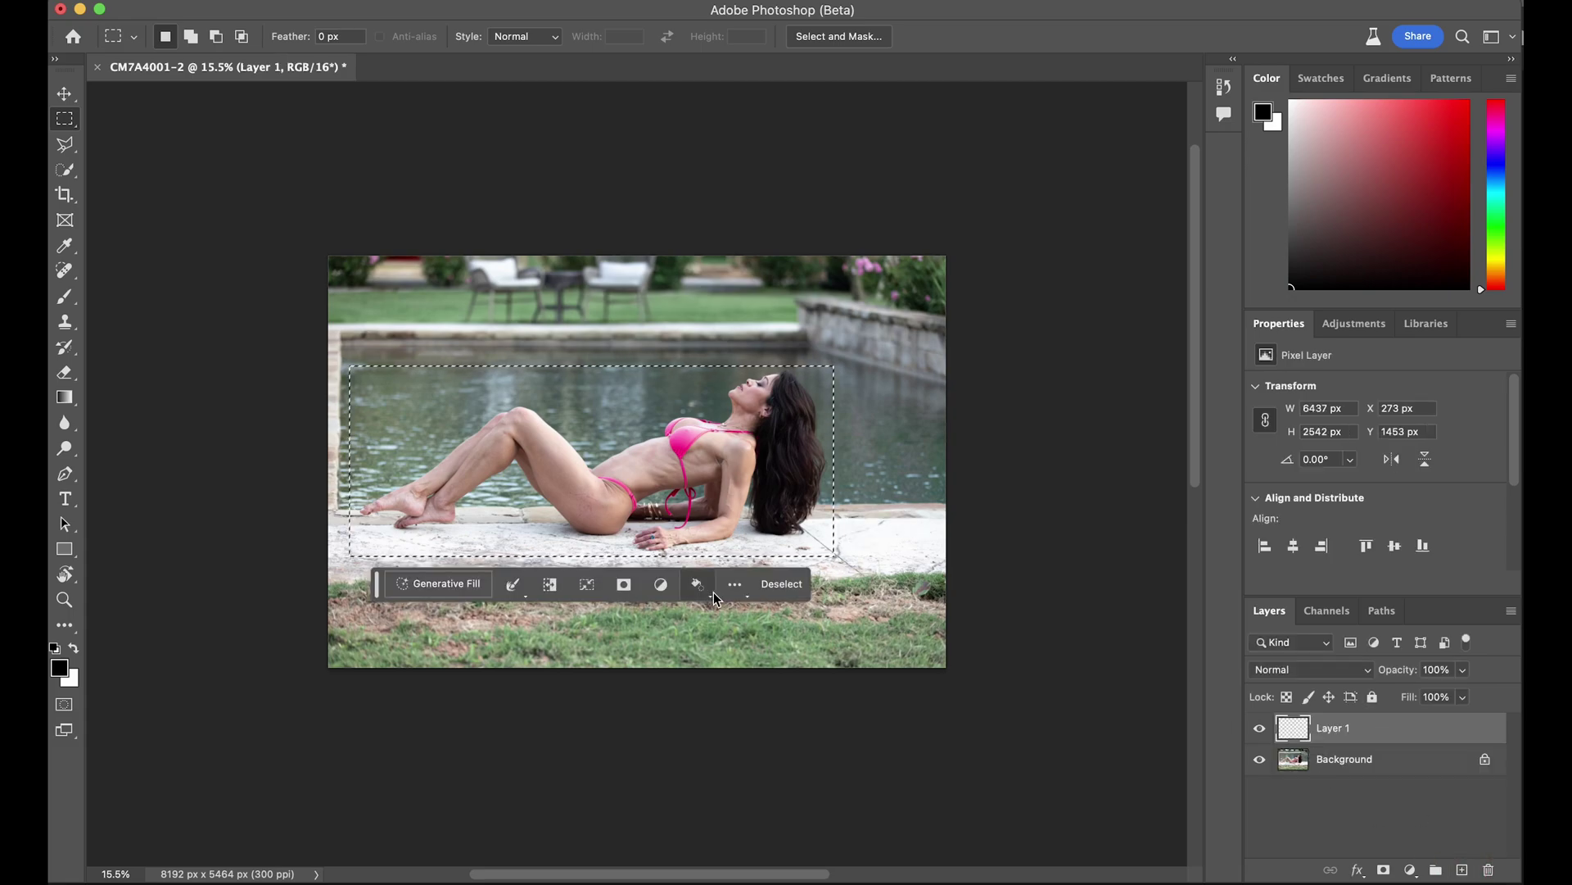
pyautogui.press('super+BackSpace')
pyautogui.press('super+d')
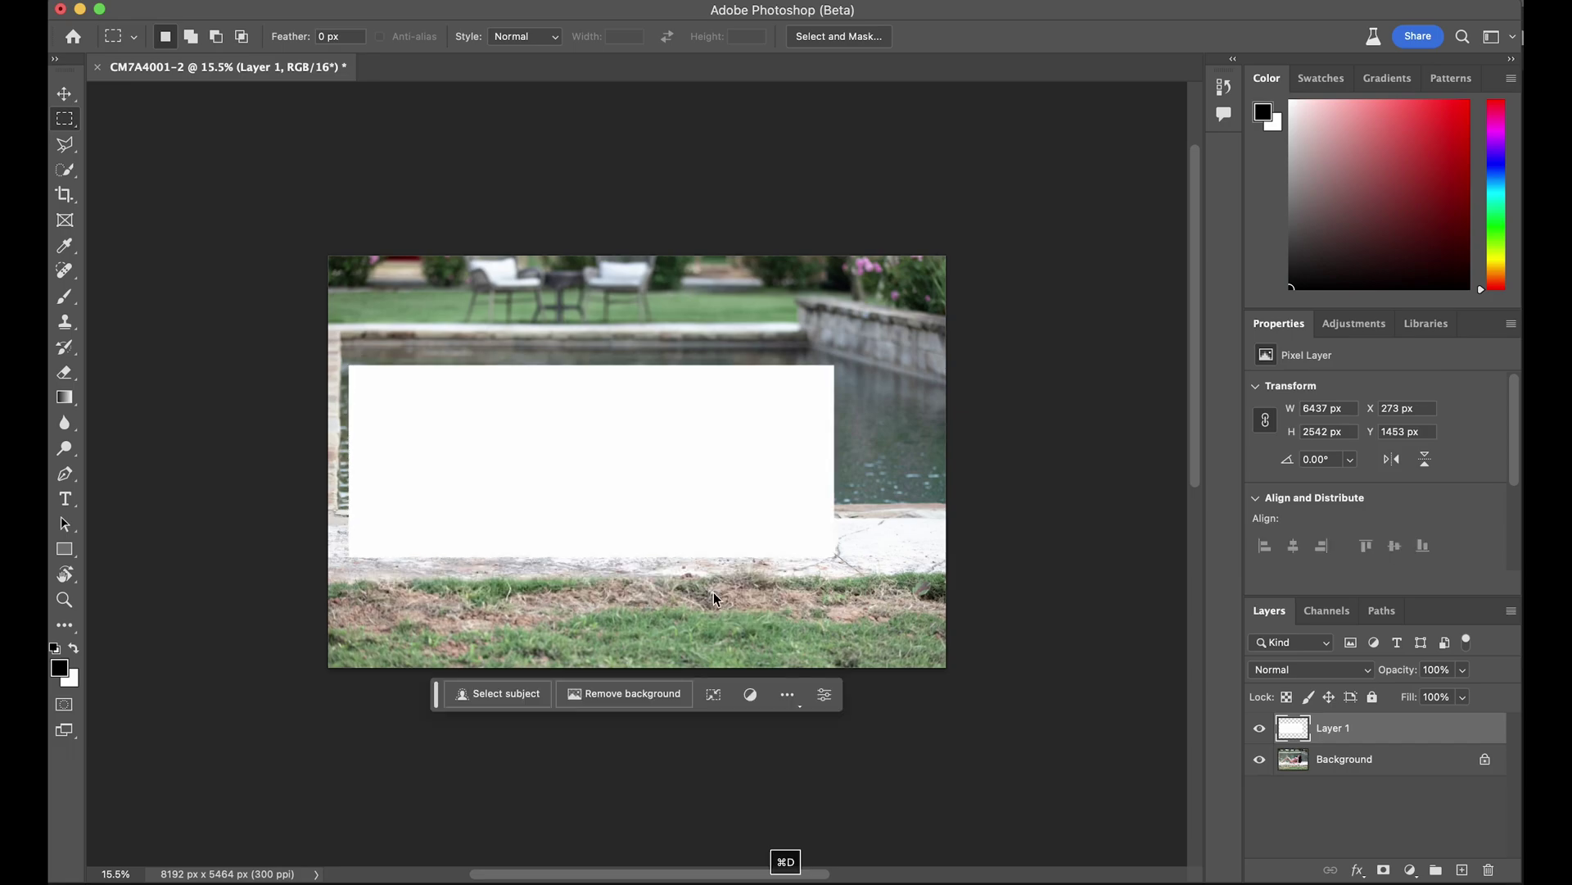
# Lasso the grass strip along the bottom of the photo again.
pyautogui.rightClick(68, 149)
pyautogui.click(131, 144)
pyautogui.moveTo(958, 605)
pyautogui.mouseDown()
pyautogui.moveTo(408, 583)
pyautogui.moveTo(348, 644)
pyautogui.moveTo(425, 636)
pyautogui.moveTo(420, 658)
pyautogui.moveTo(445, 670)
pyautogui.moveTo(471, 667)
pyautogui.moveTo(477, 635)
pyautogui.moveTo(598, 616)
pyautogui.moveTo(955, 604)
pyautogui.mouseUp()
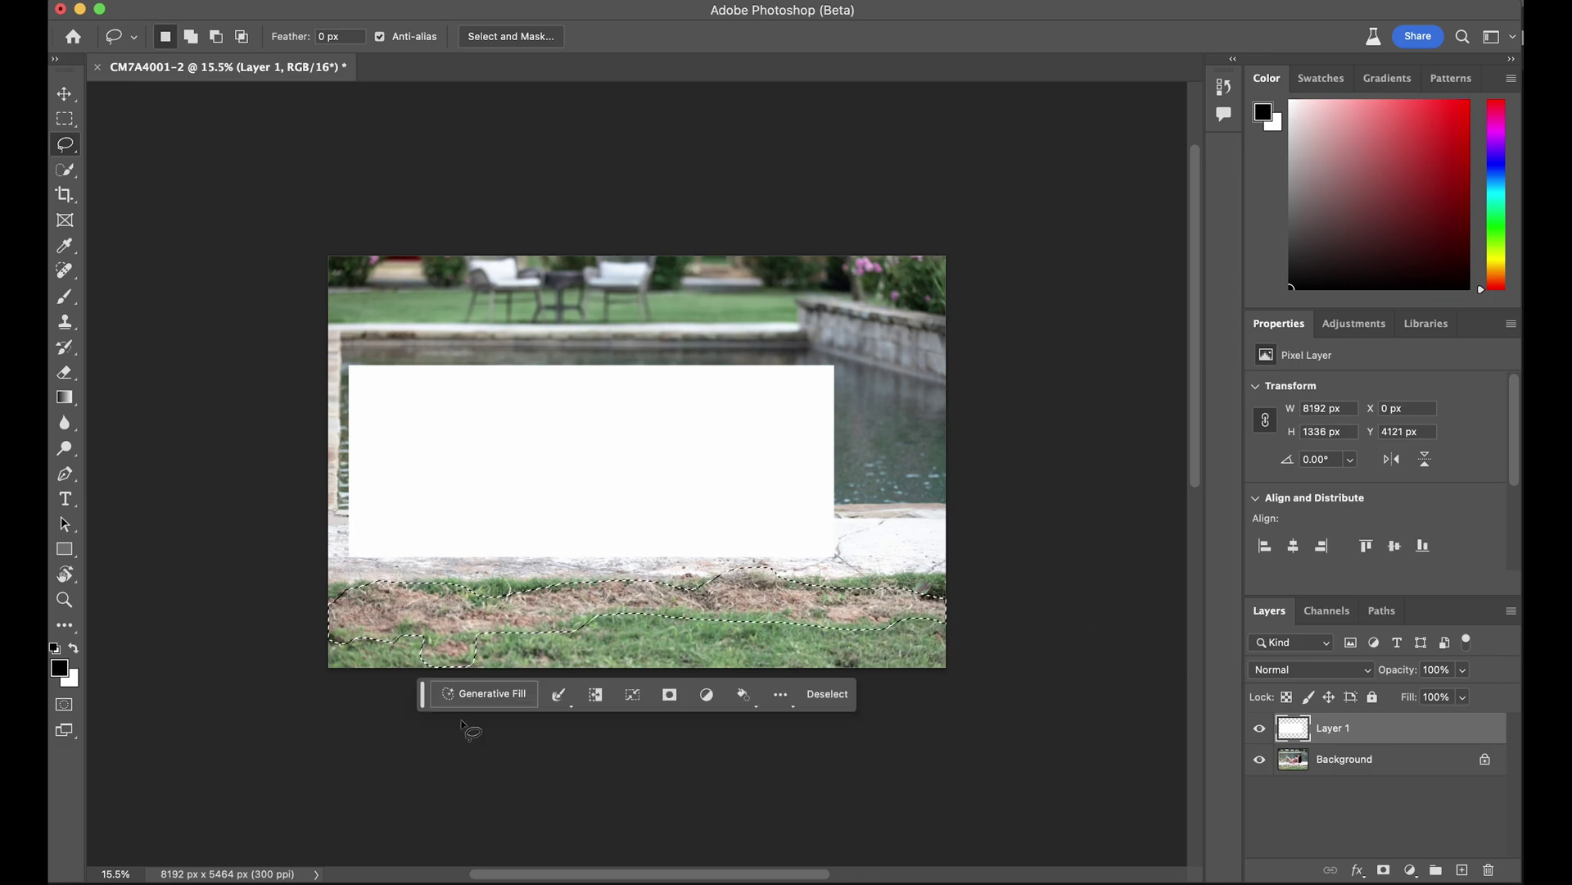
# Generate new grass in the selected bottom strip with an empty Generative Fill prompt.
pyautogui.click(494, 695)
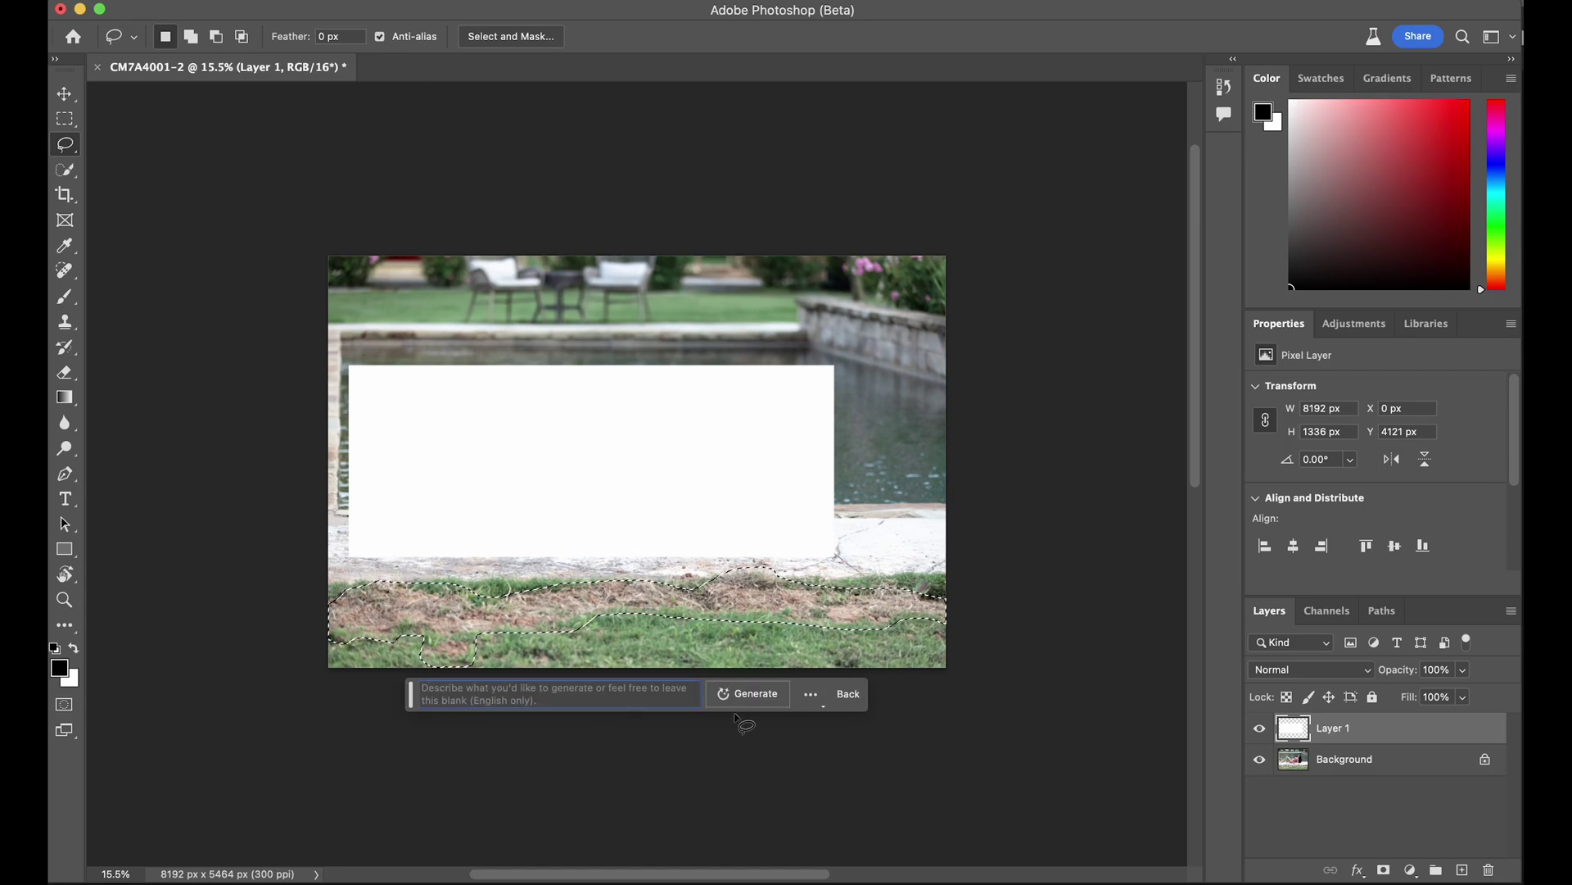
pyautogui.click(754, 696)
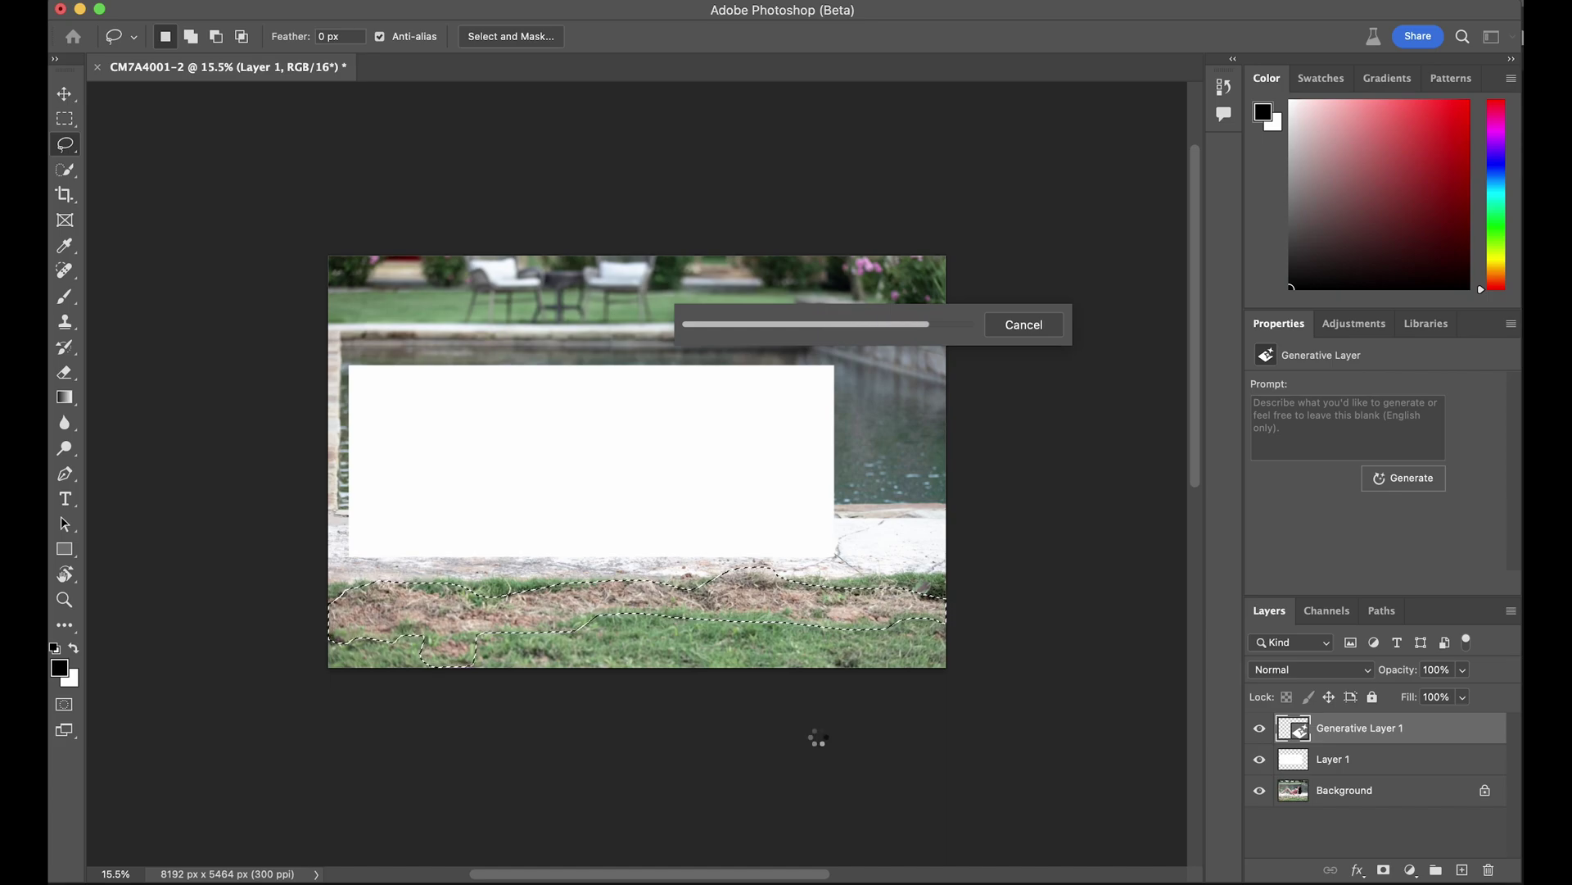
# Hide the white Layer 1 and zoom in to inspect the generated grass.
pyautogui.click(1260, 761)
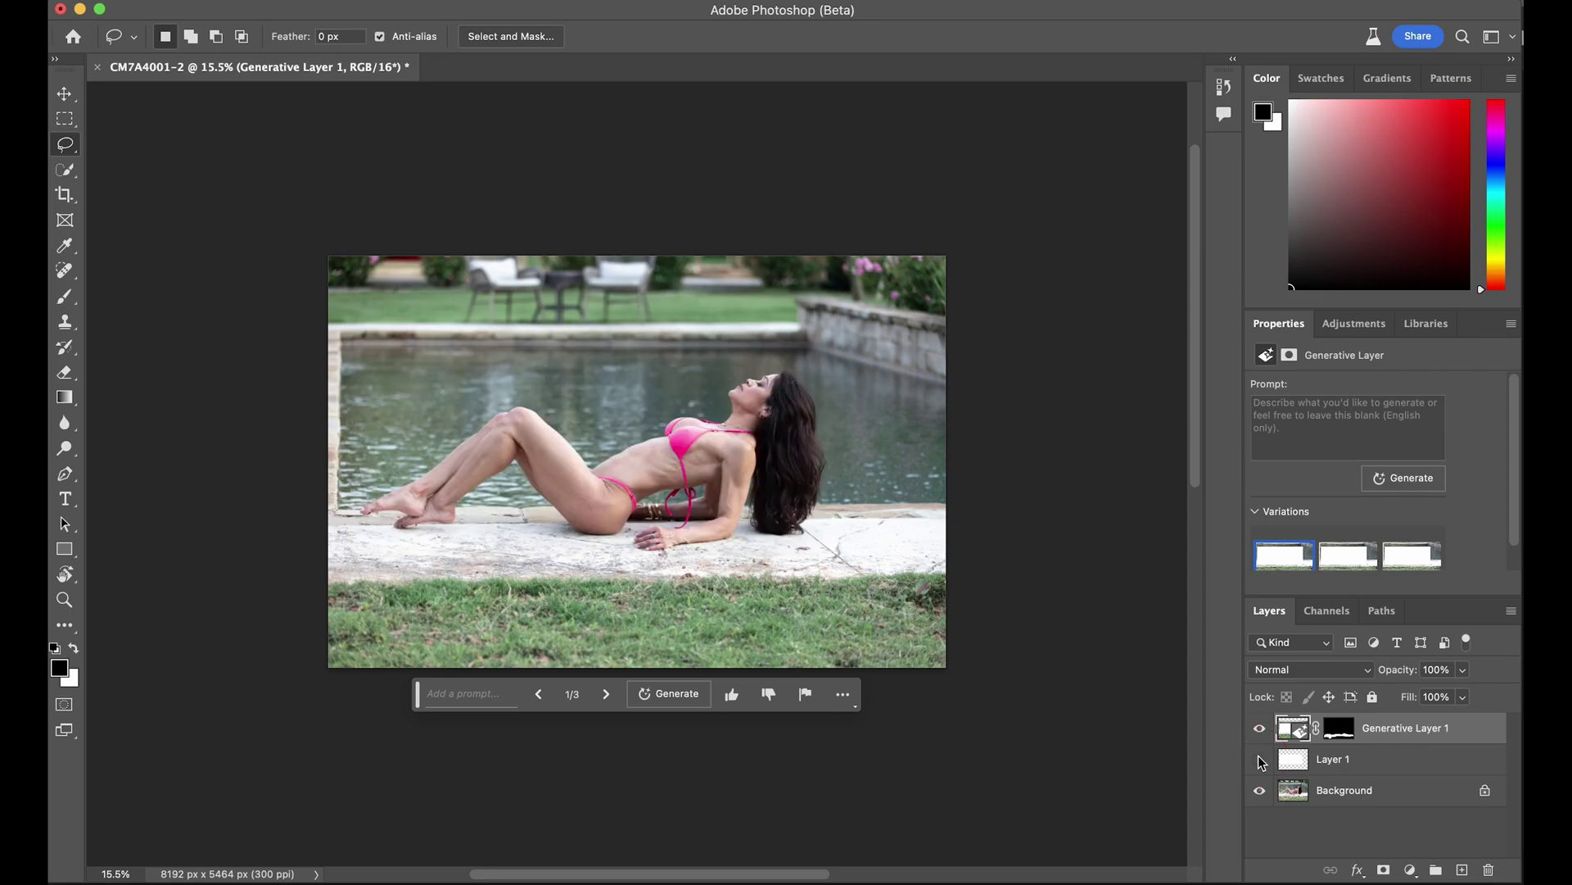
pyautogui.press('super+space')
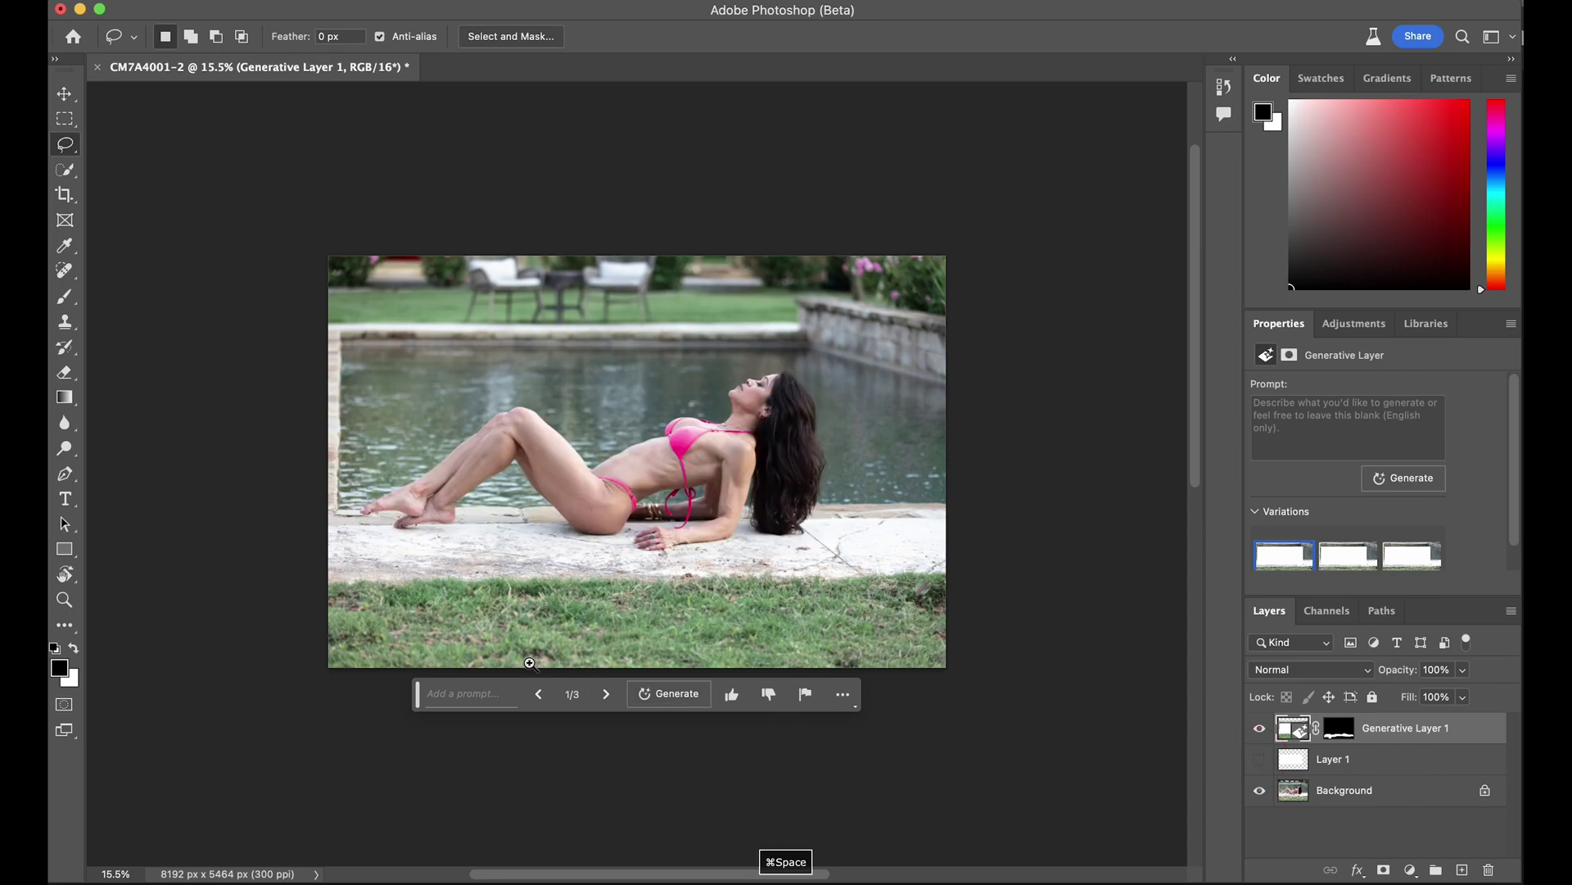
pyautogui.moveTo(451, 643); pyautogui.dragTo(483, 635)
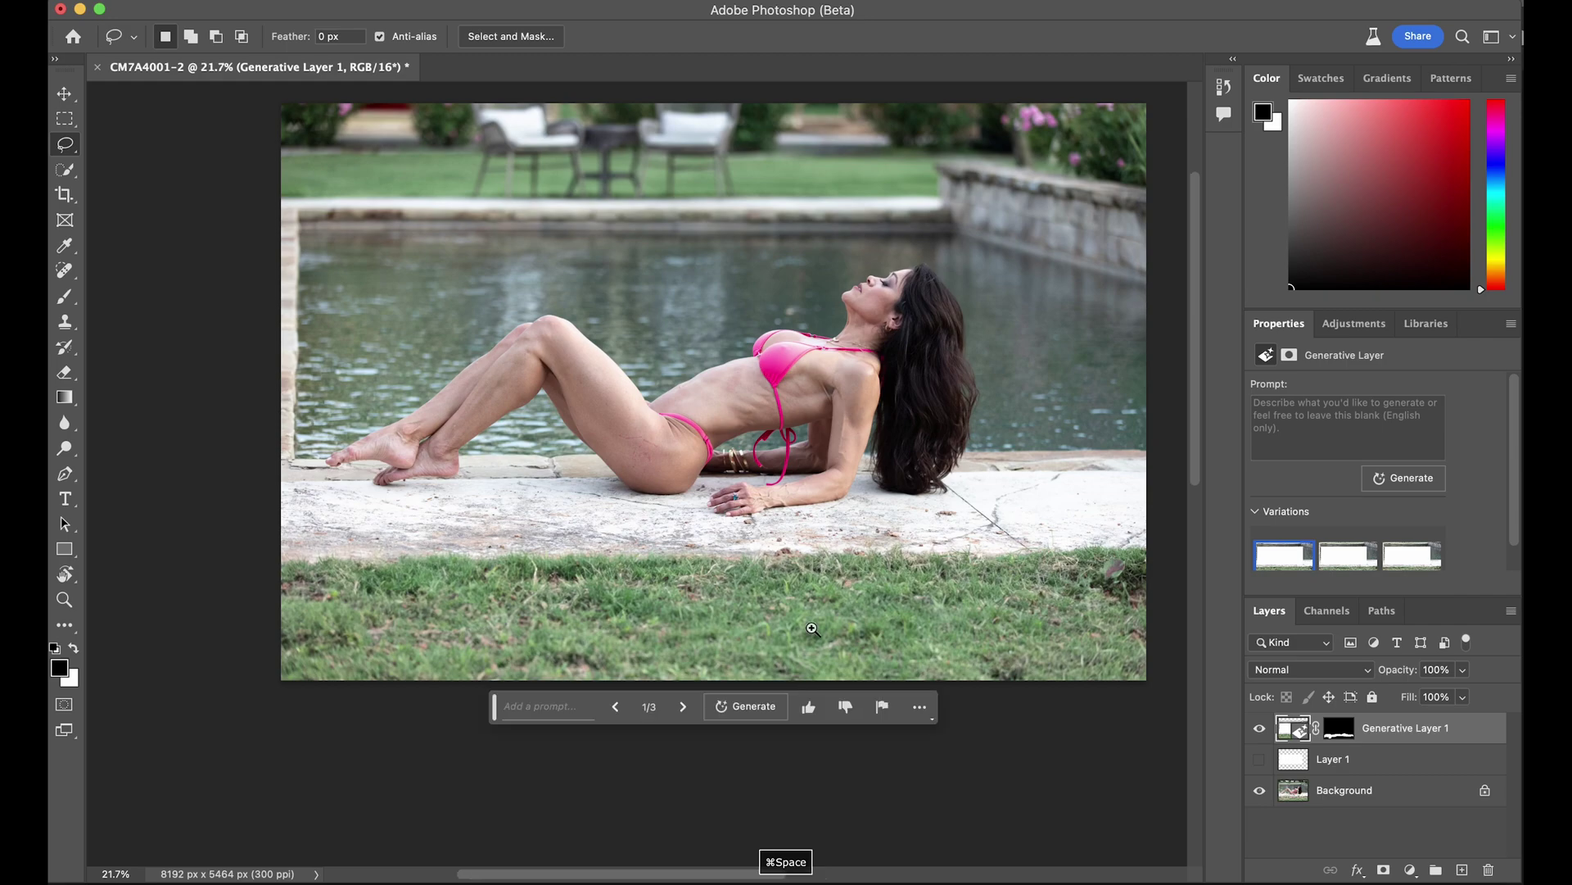
pyautogui.moveTo(666, 607); pyautogui.dragTo(704, 605)
pyautogui.moveTo(1018, 624)
pyautogui.mouseDown()
pyautogui.moveTo(1139, 618)
pyautogui.moveTo(1029, 625)
pyautogui.mouseUp()
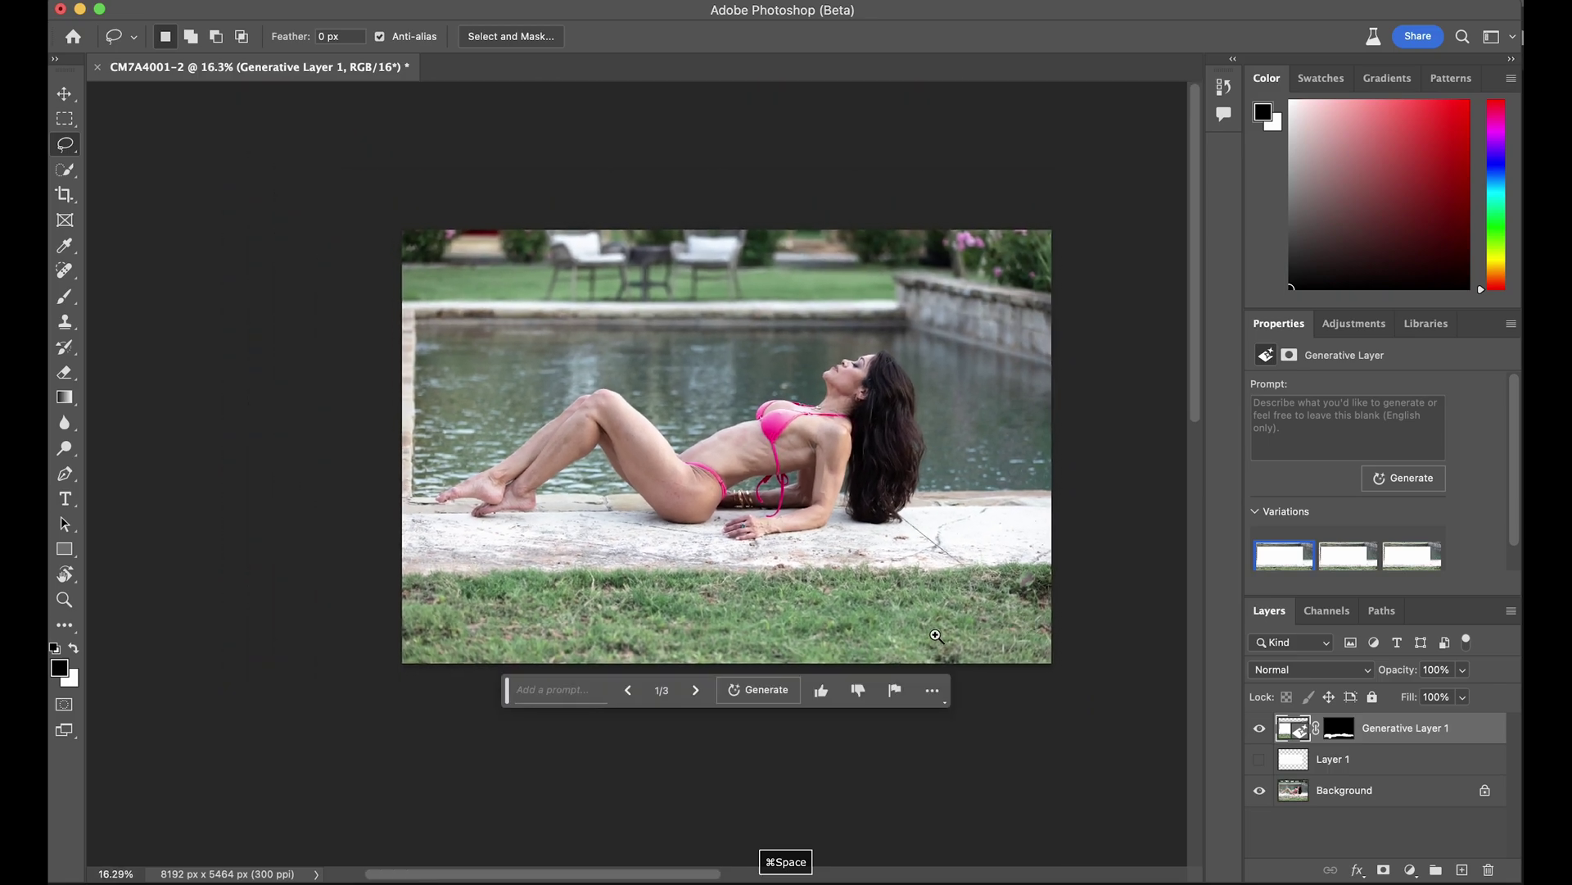
pyautogui.moveTo(483, 636)
pyautogui.mouseDown()
pyautogui.moveTo(610, 620)
pyautogui.moveTo(501, 628)
pyautogui.mouseUp()
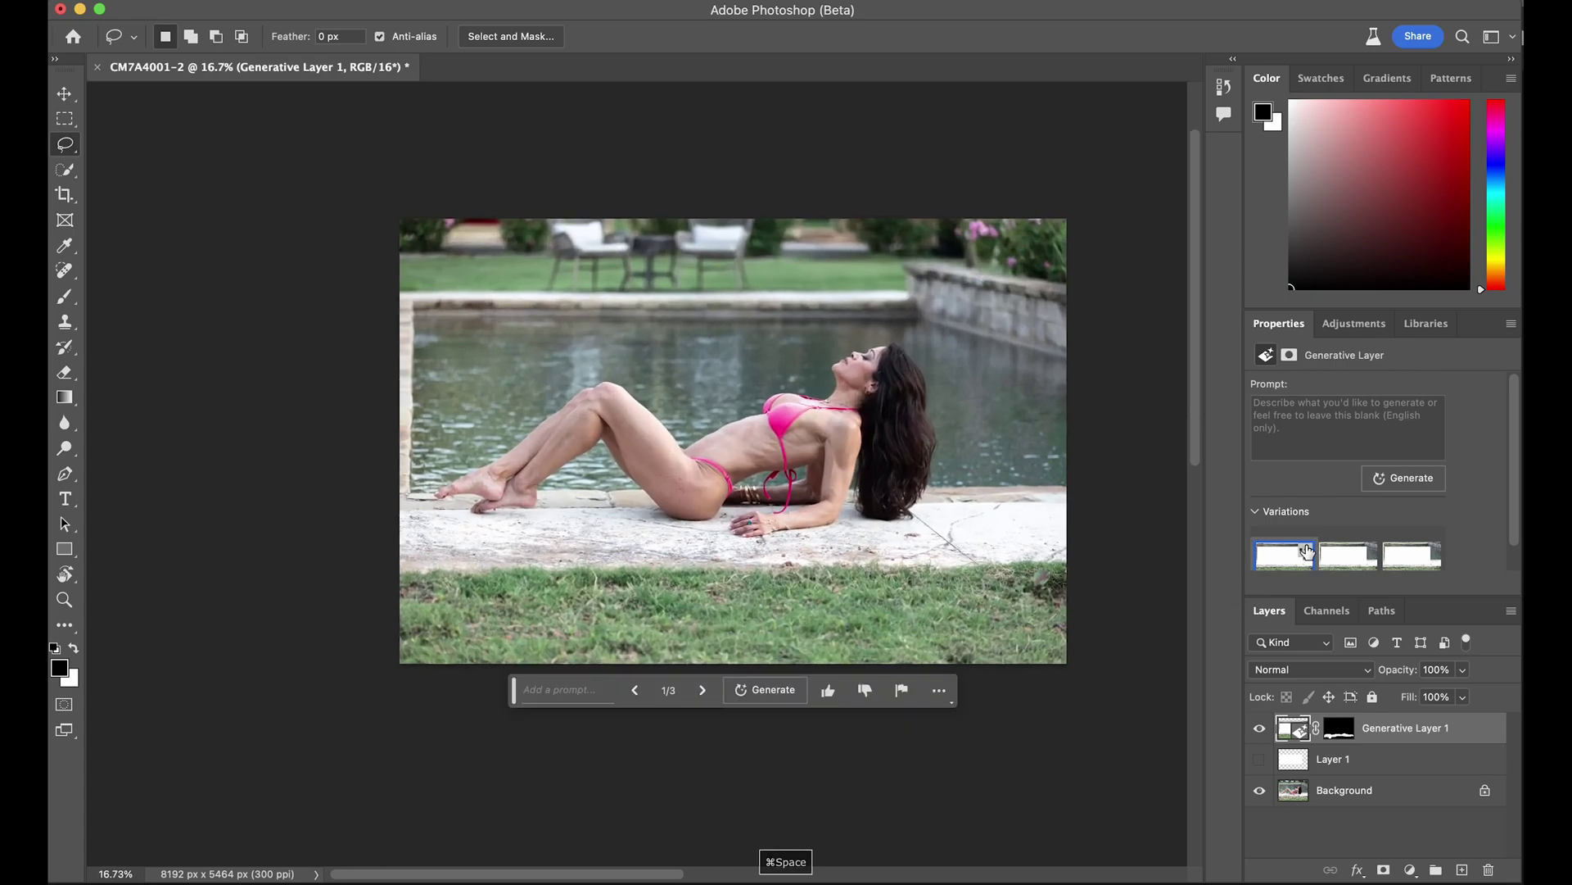
# Compare the second and third grass variations, zooming in on the lower-left and lower-right grass.
pyautogui.click(702, 690)
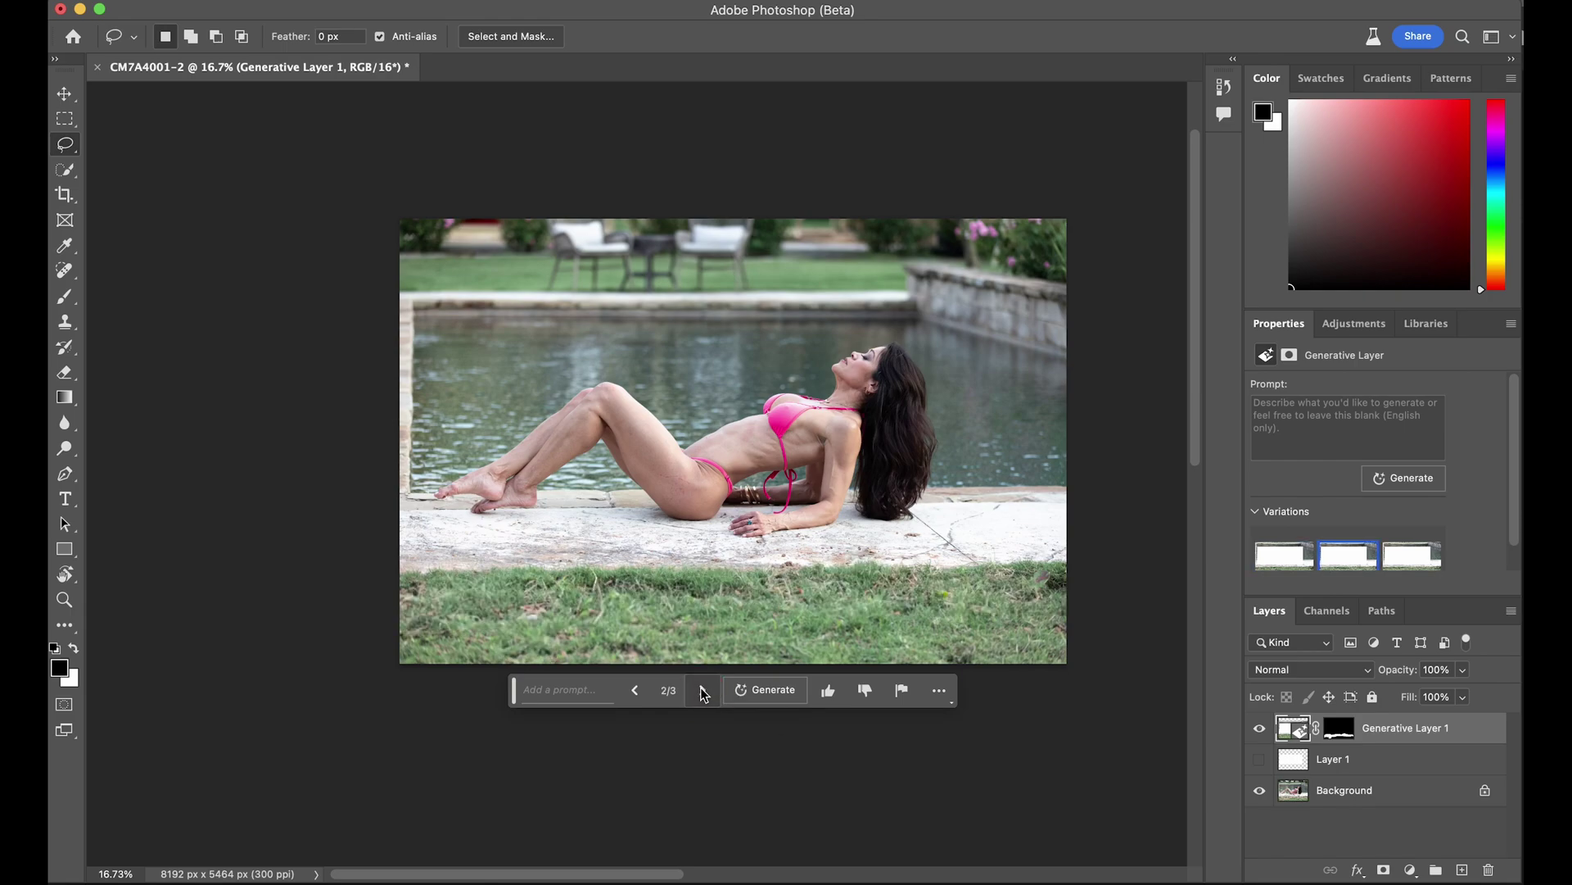
pyautogui.click(703, 692)
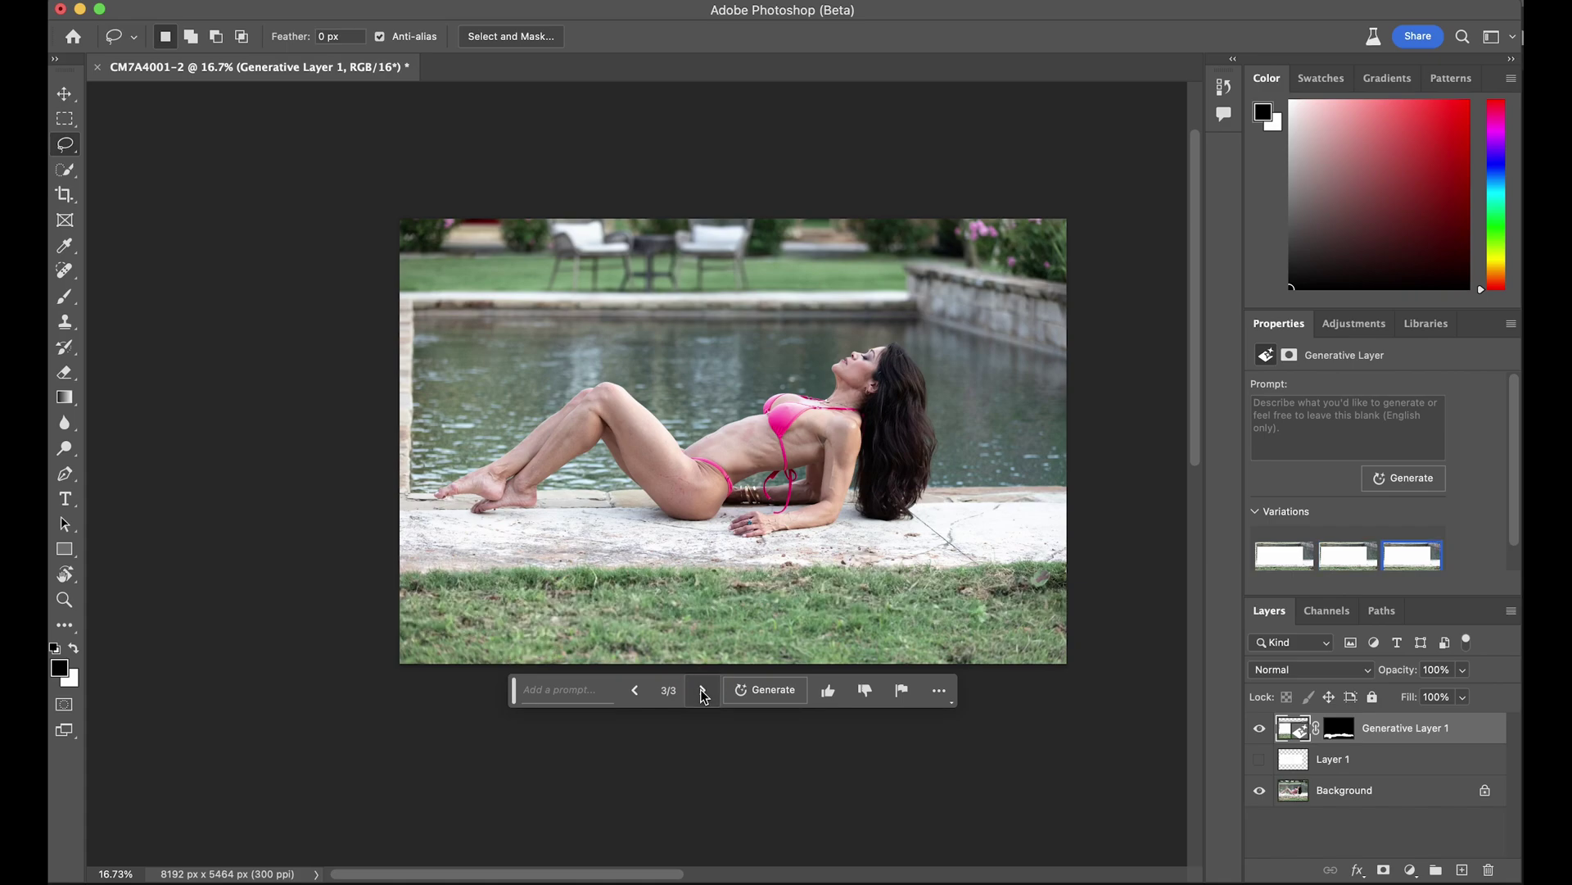
pyautogui.press('super+space')
pyautogui.moveTo(474, 609); pyautogui.dragTo(568, 603)
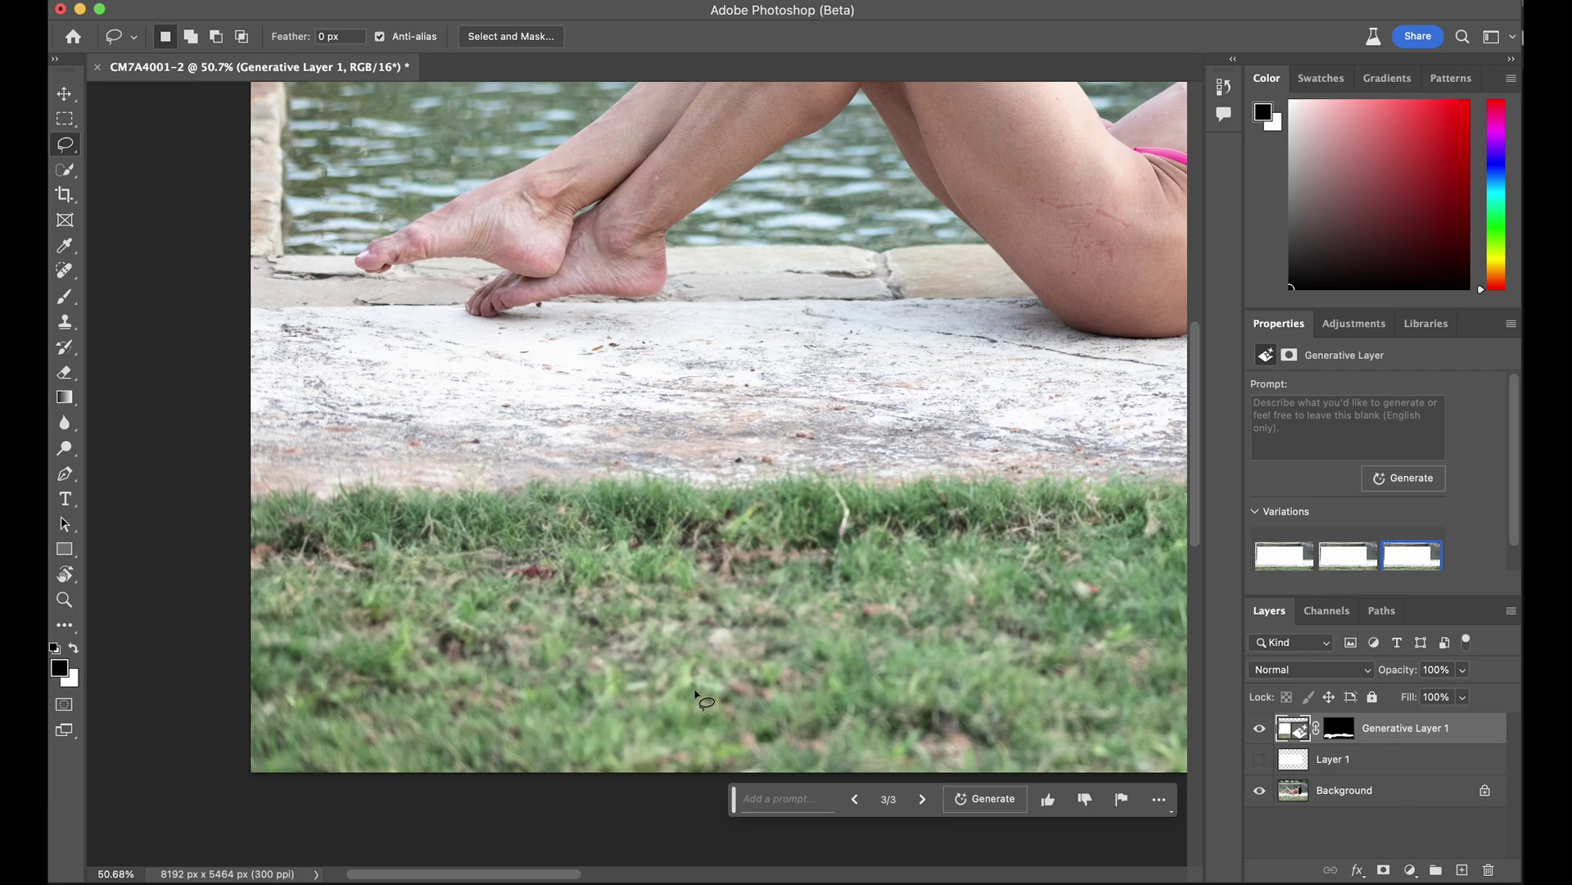
pyautogui.moveTo(793, 655); pyautogui.dragTo(817, 631)
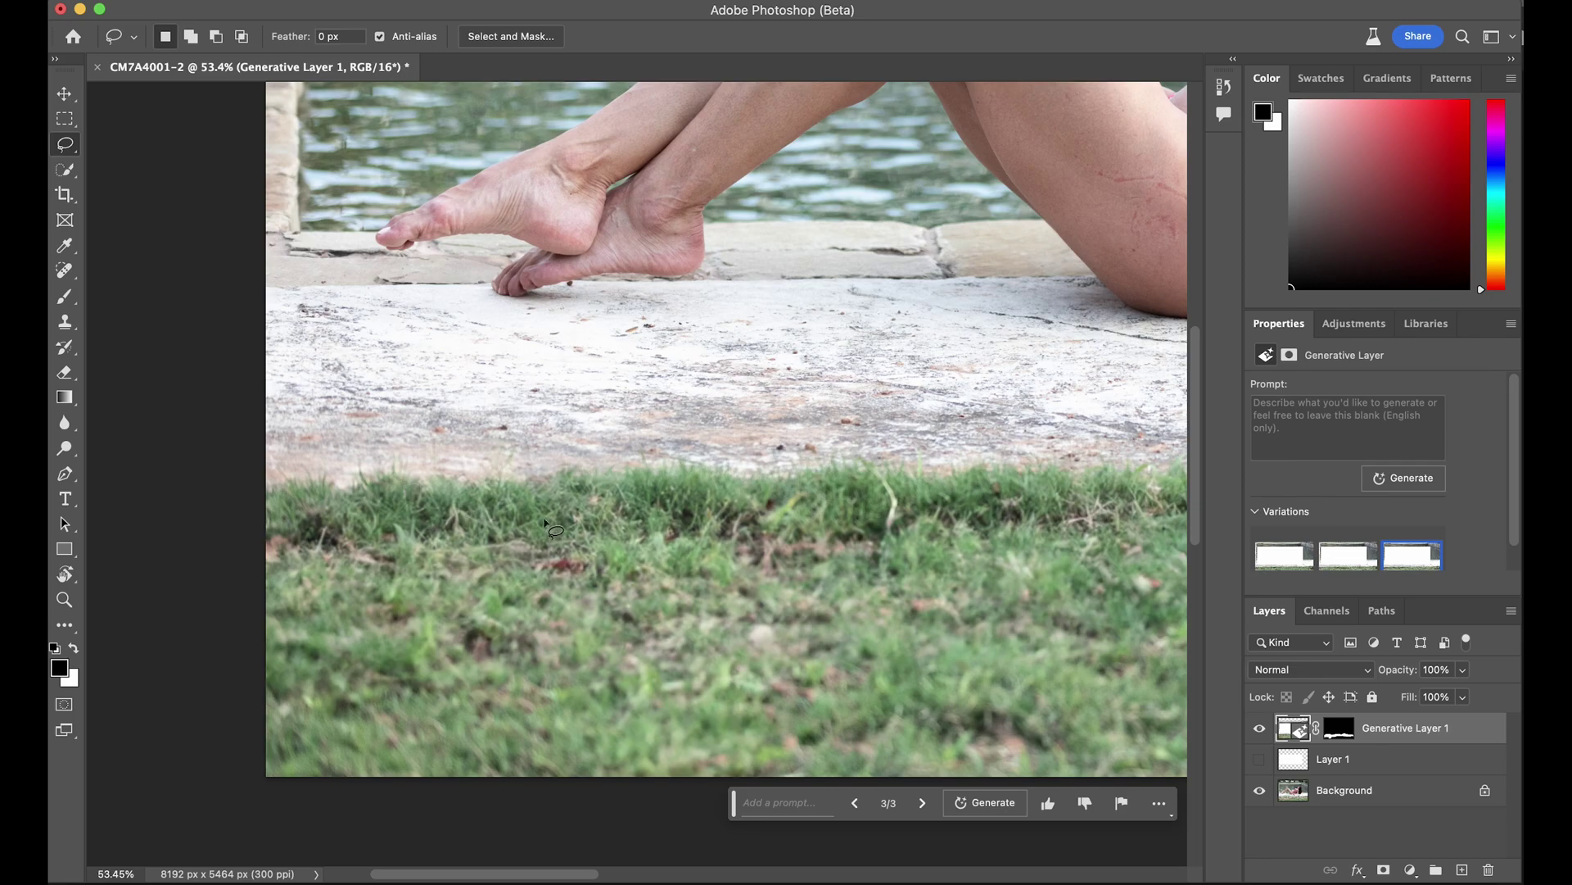
pyautogui.moveTo(833, 646); pyautogui.dragTo(693, 648)
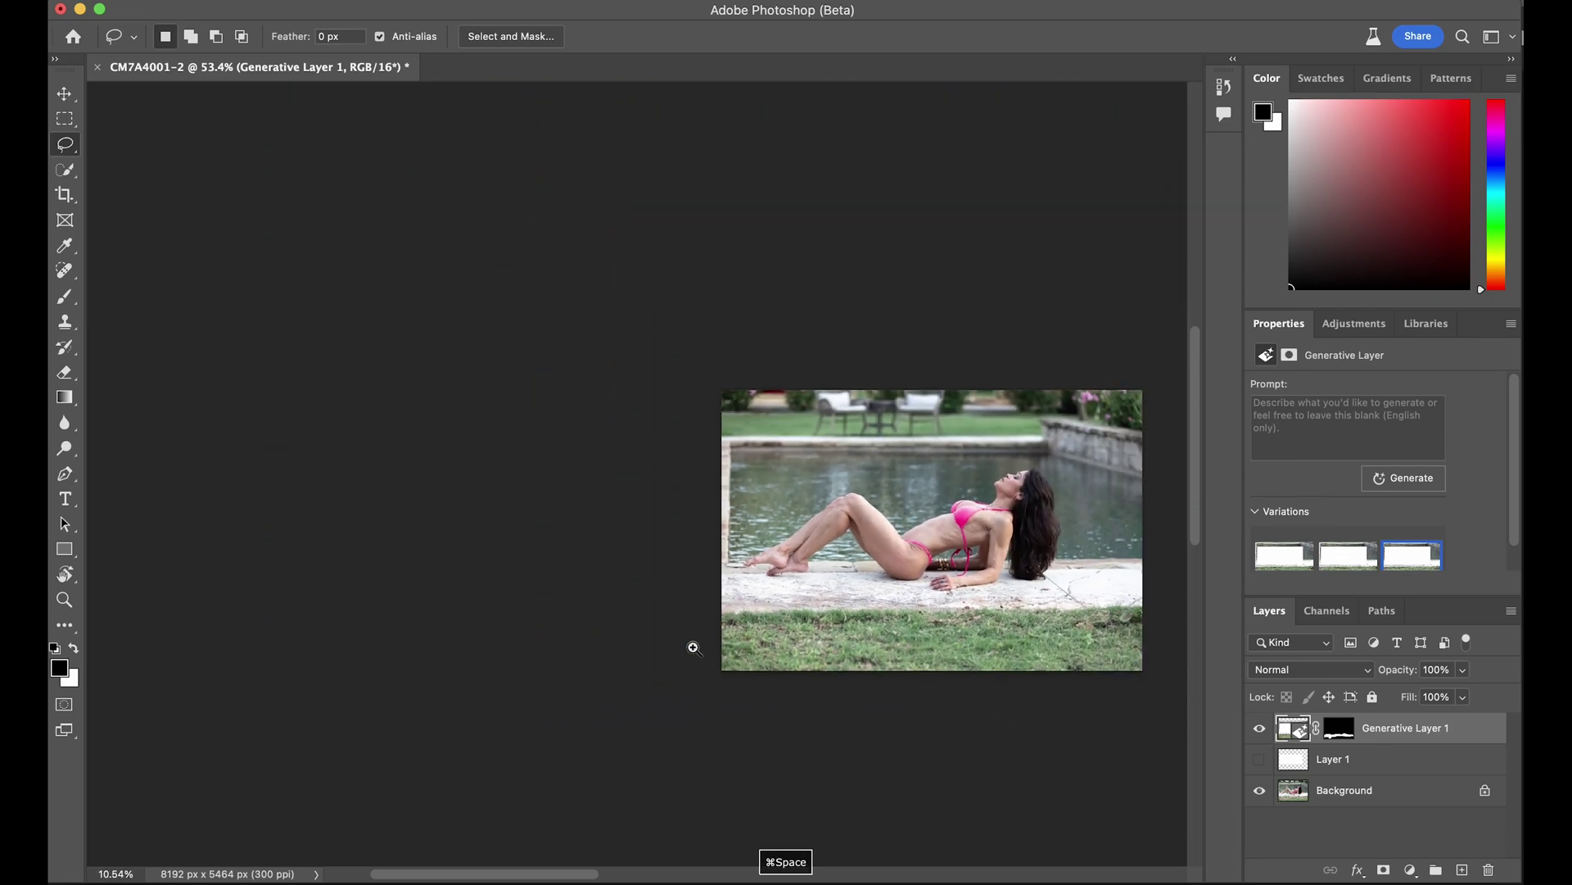
pyautogui.moveTo(1138, 643); pyautogui.dragTo(1258, 624)
# Apply the first grass variation from the Variations thumbnails.
pyautogui.moveTo(1294, 561)
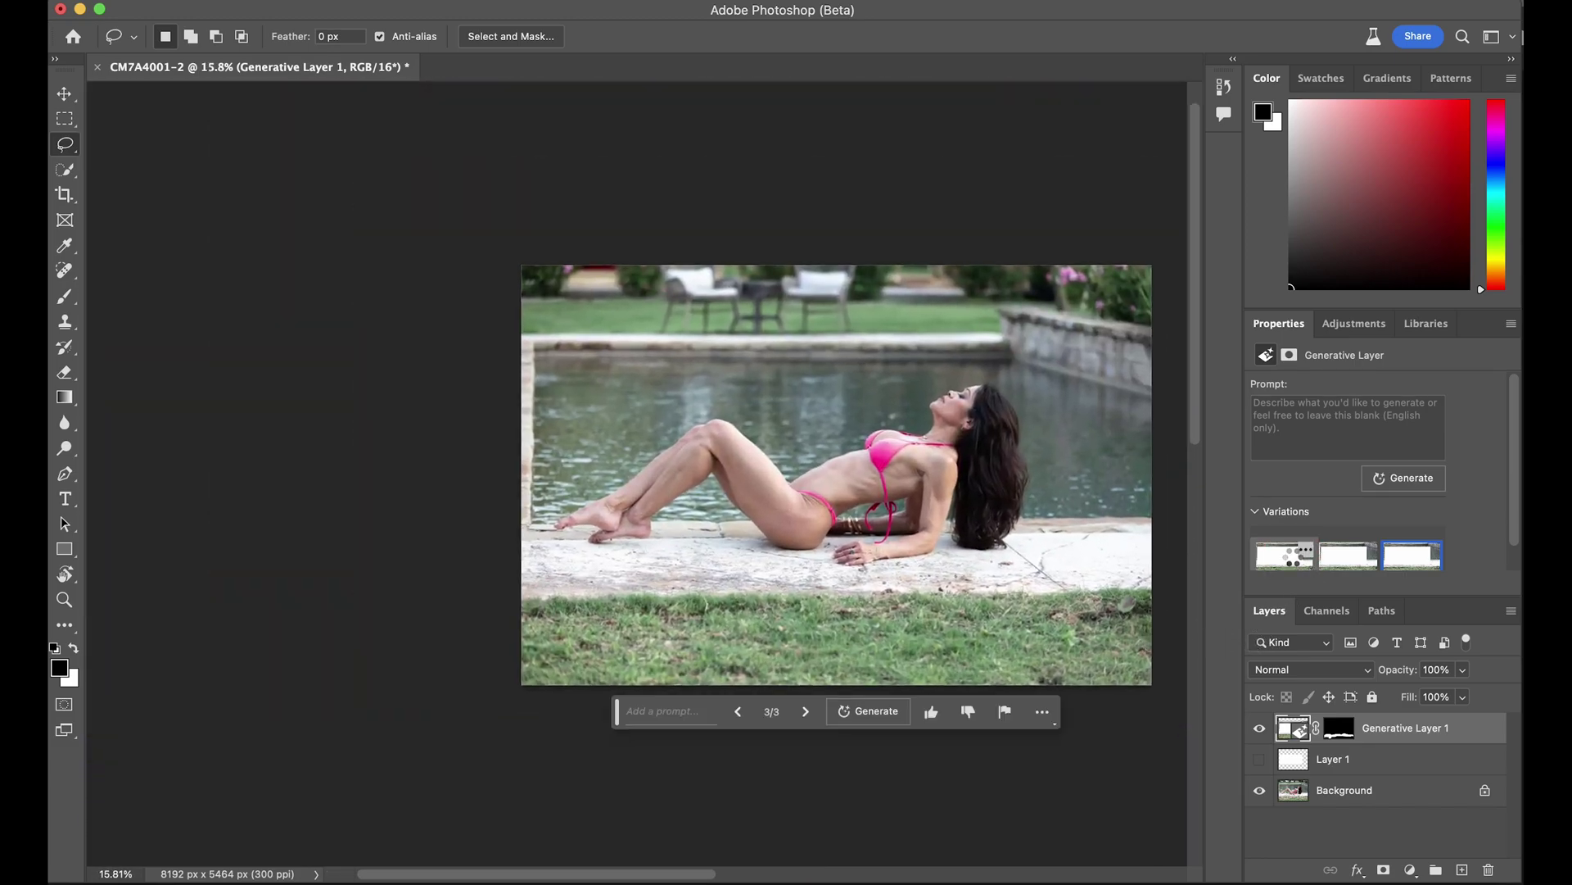
pyautogui.click(1276, 562)
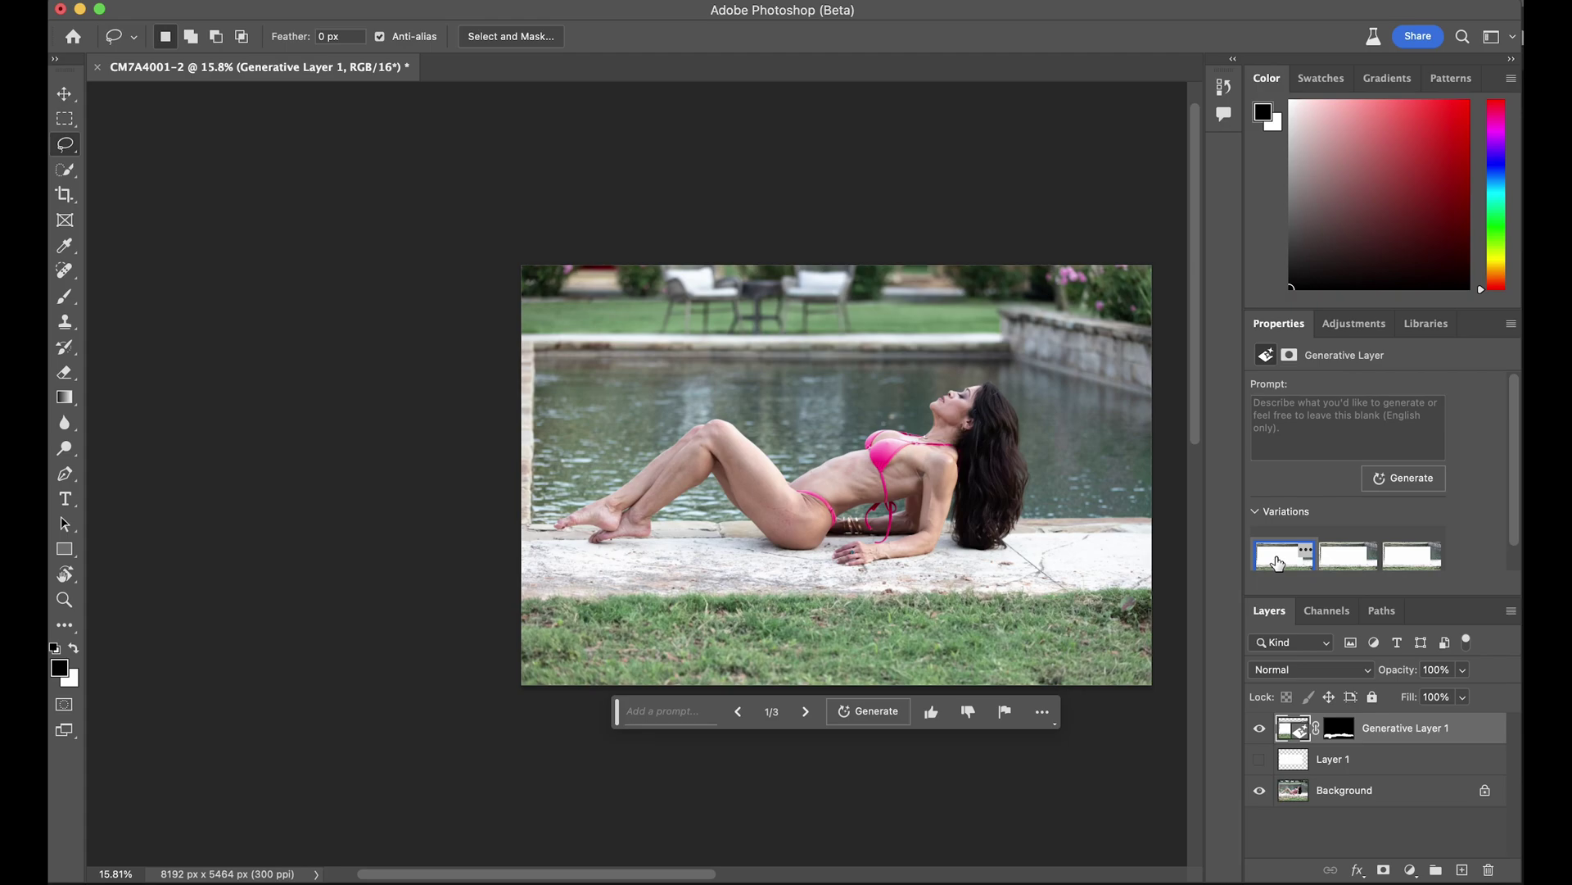
pyautogui.hscroll(5, 885, 516)
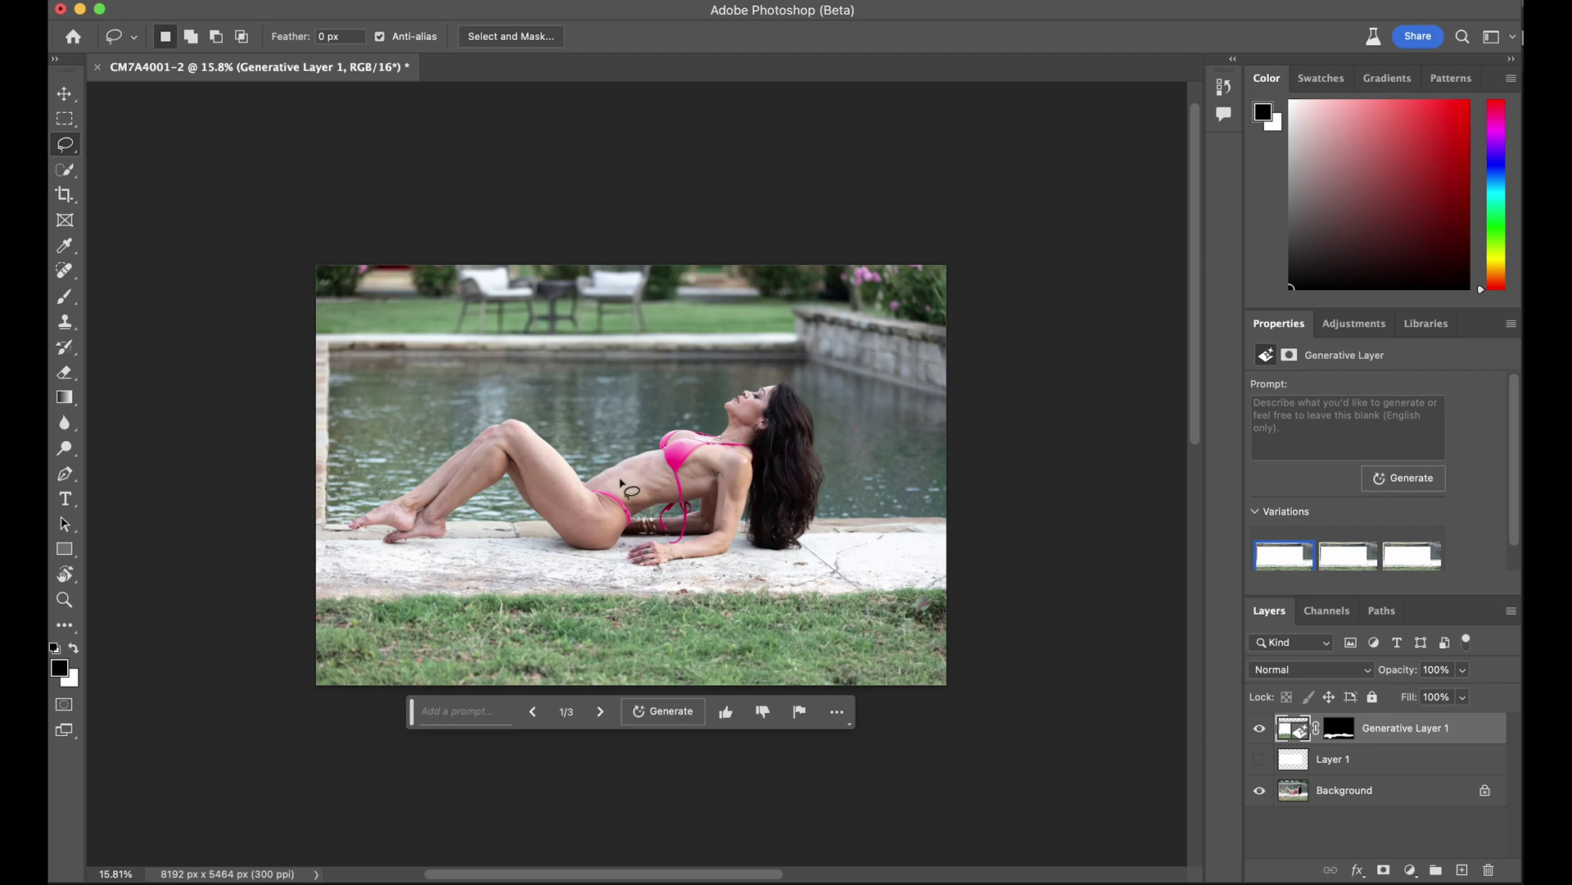
pyautogui.press('super+space')
pyautogui.moveTo(629, 489)
pyautogui.mouseDown()
pyautogui.moveTo(620, 467)
pyautogui.moveTo(647, 466)
pyautogui.moveTo(615, 467)
pyautogui.moveTo(650, 465)
pyautogui.mouseUp()
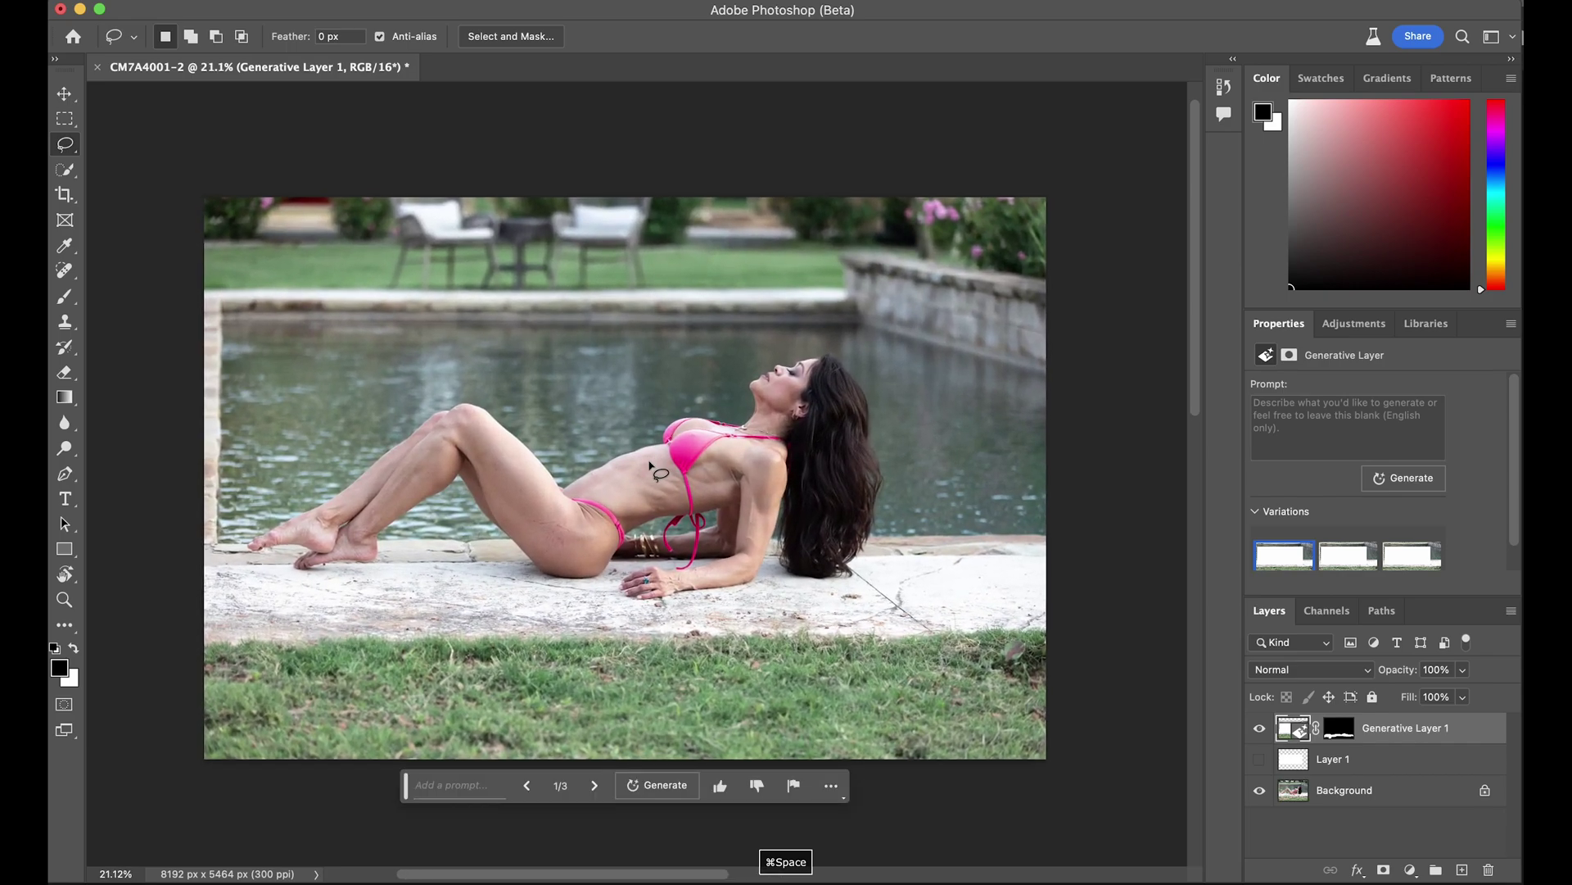
# Crop to a 1:1 square of 8192 × 8192 px, extending above the image to leave a transparent band.
pyautogui.rightClick(65, 146)
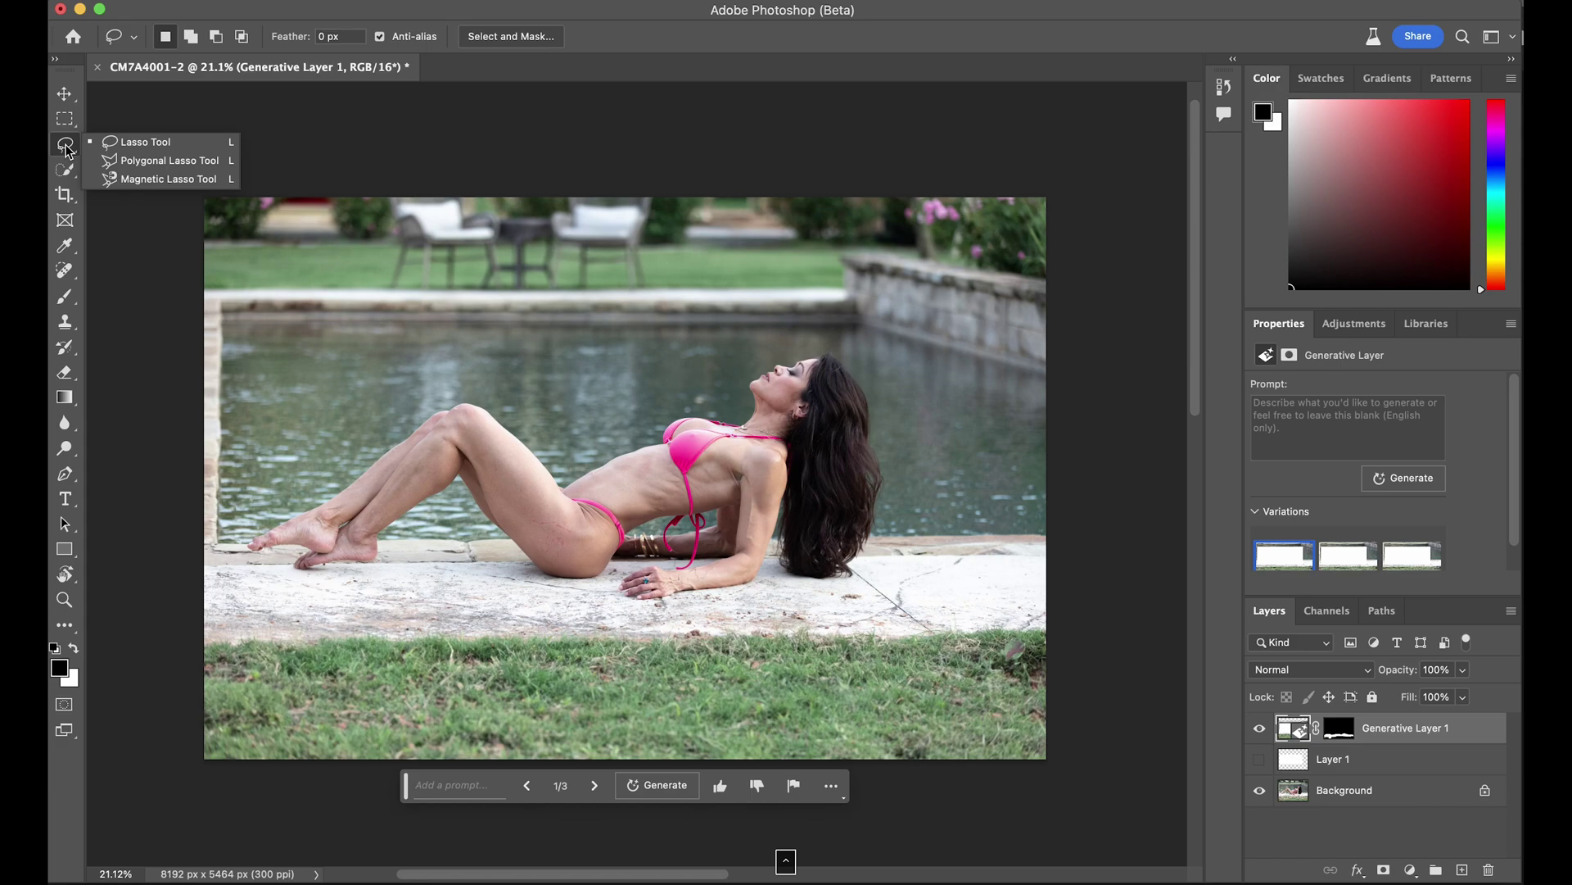
pyautogui.click(123, 159)
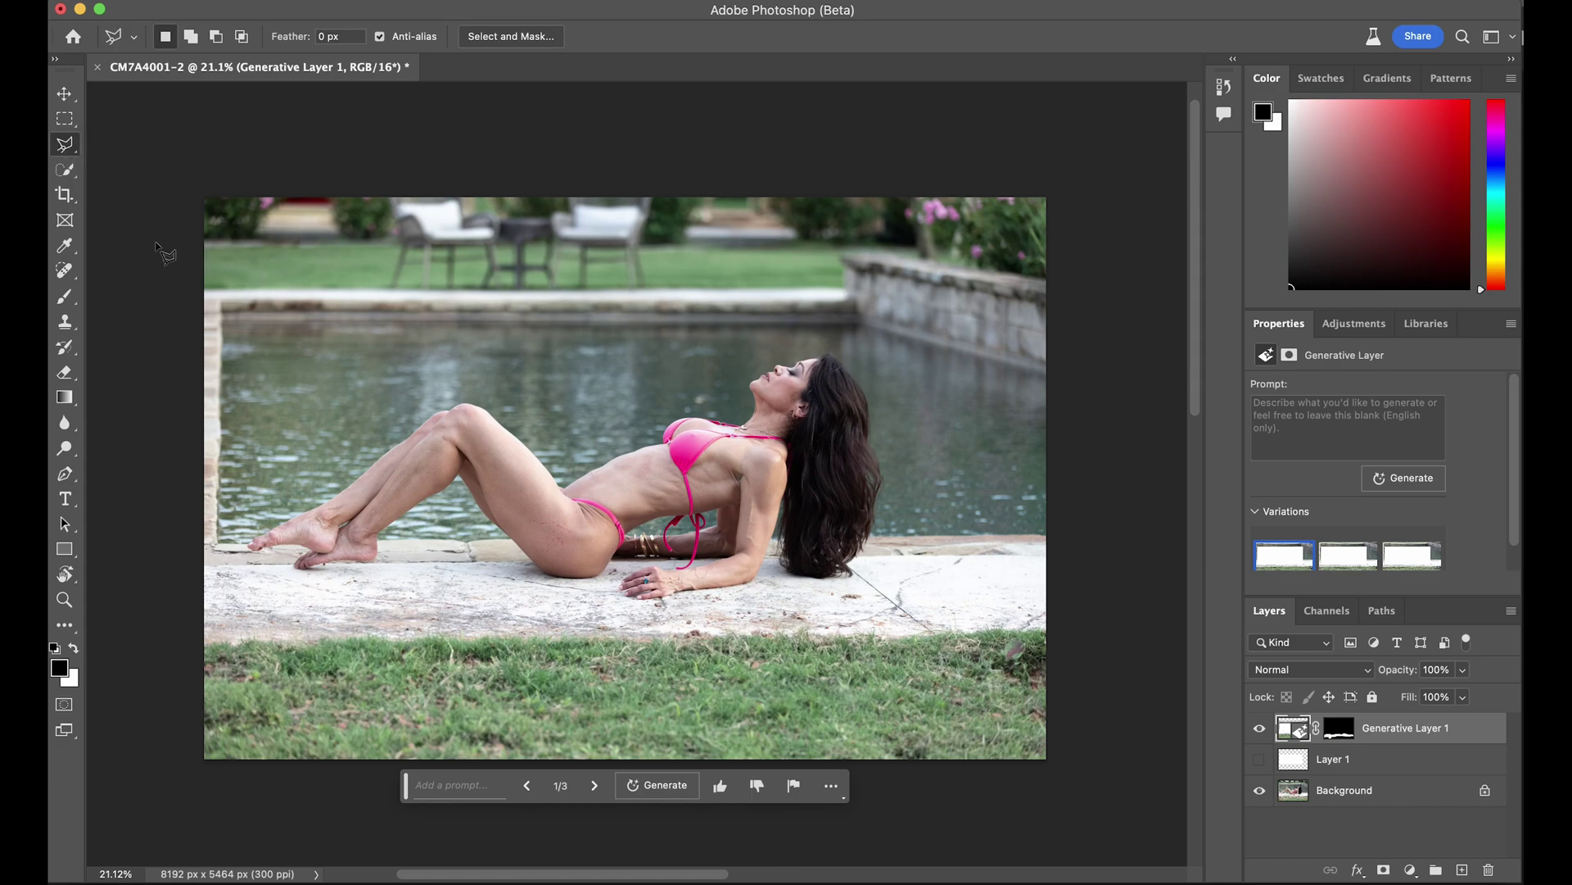
pyautogui.press('super+space')
pyautogui.moveTo(485, 156); pyautogui.dragTo(407, 158)
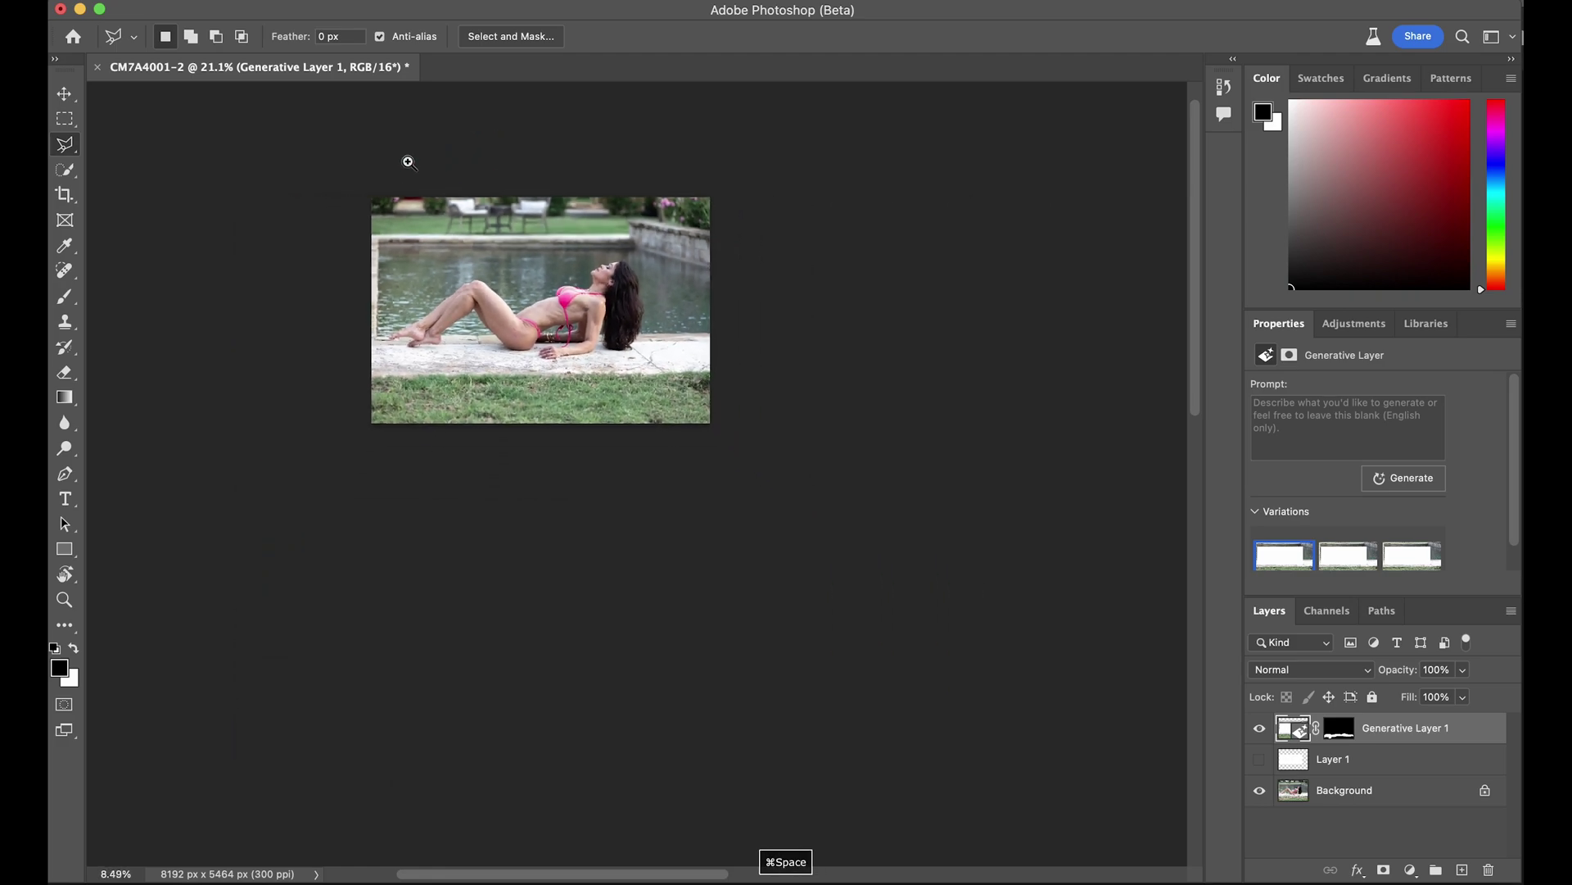
pyautogui.press('c')
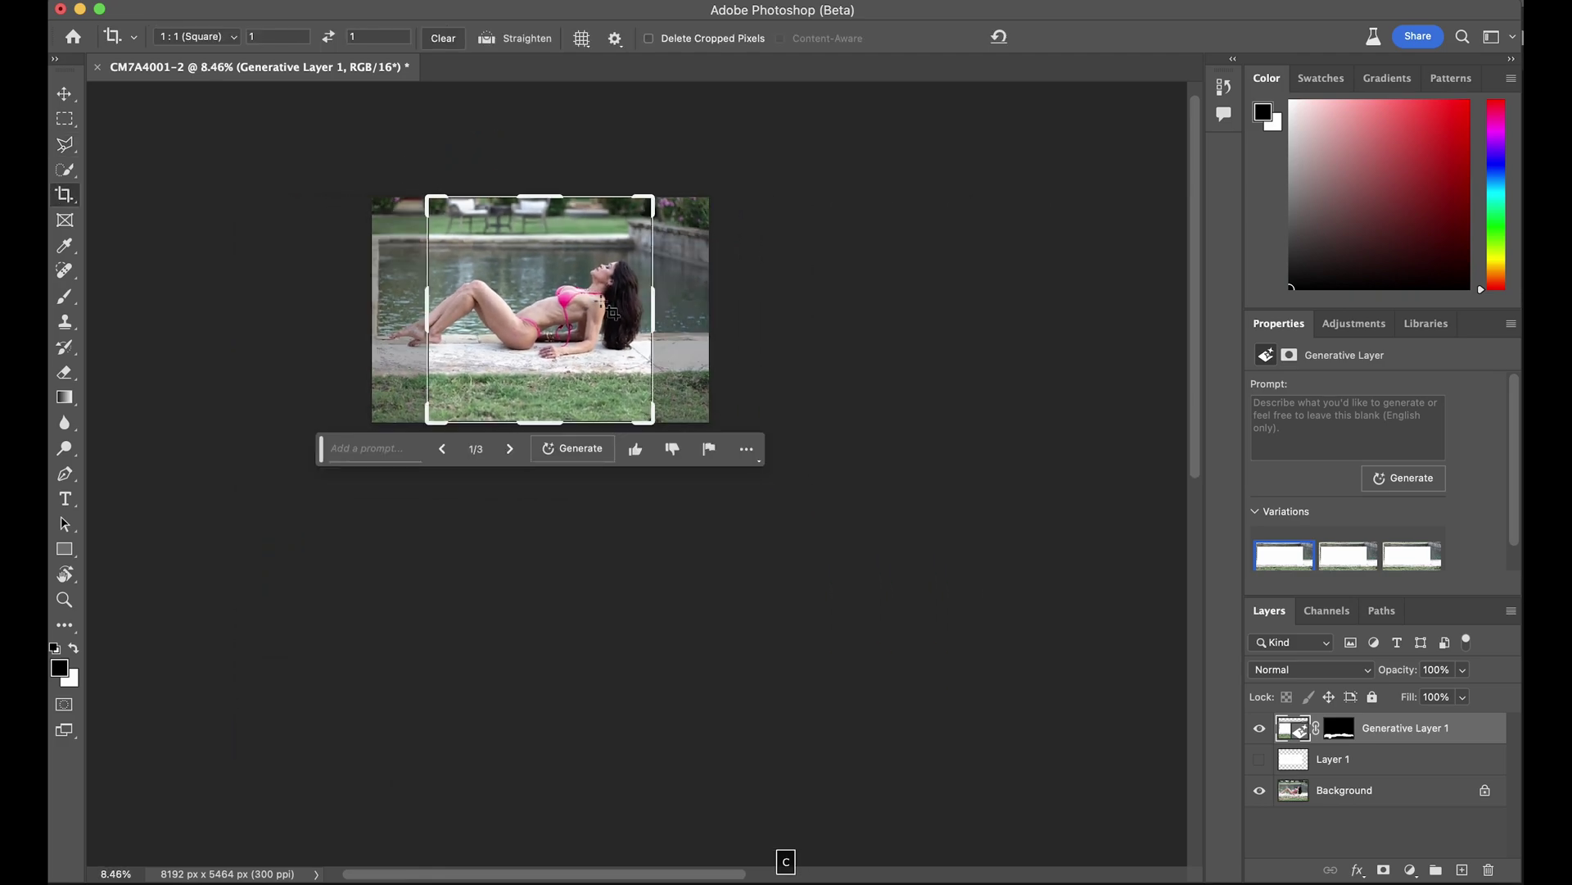
pyautogui.moveTo(652, 199); pyautogui.dragTo(677, 172)
pyautogui.moveTo(400, 166); pyautogui.dragTo(371, 140)
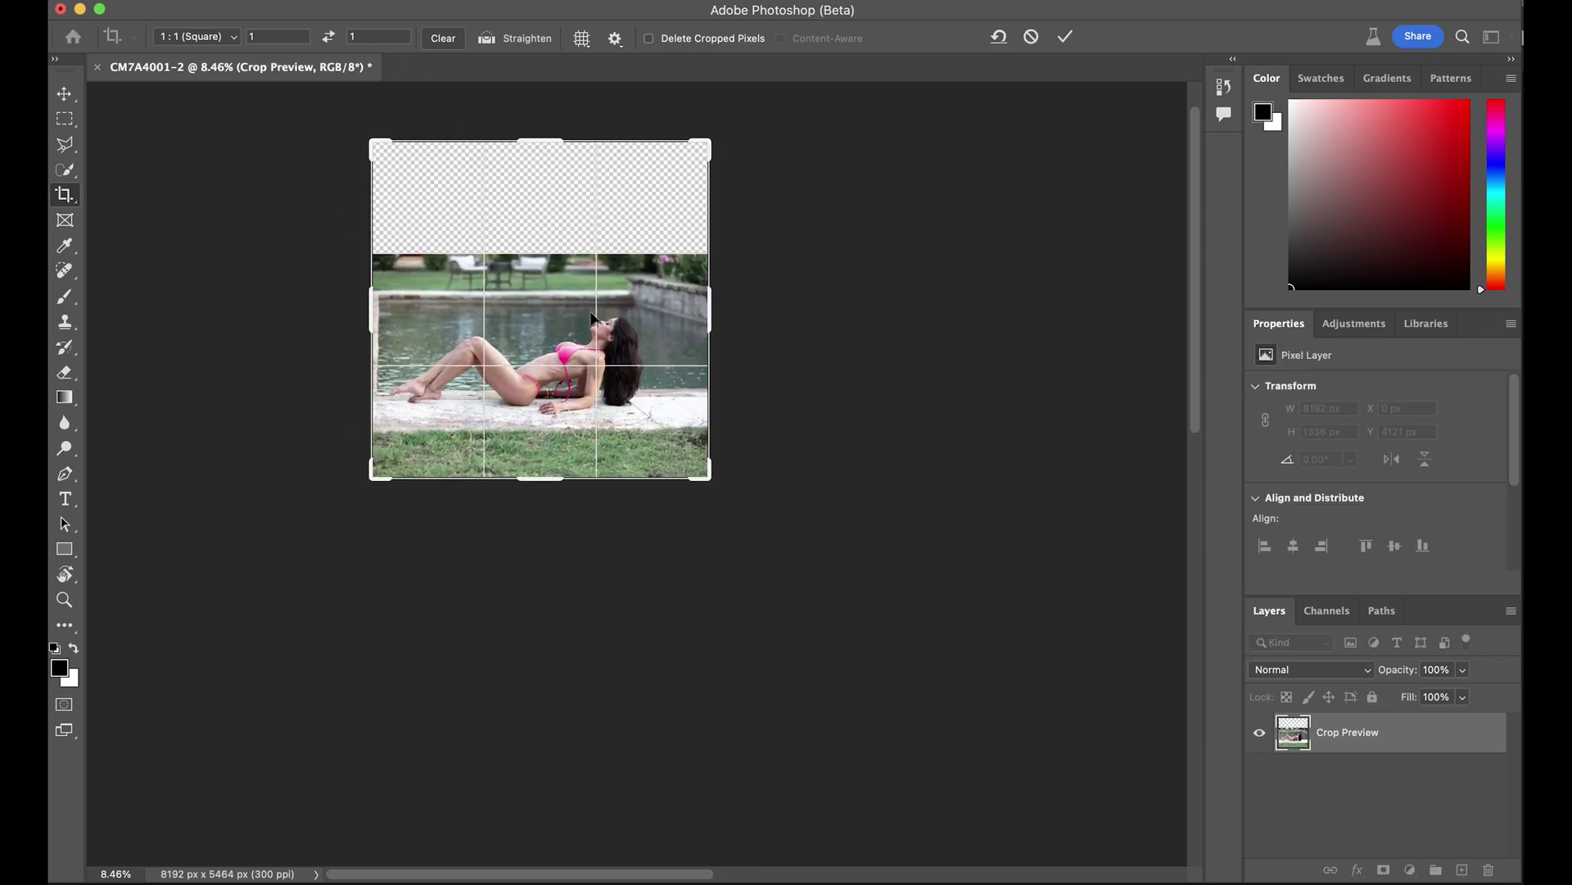
pyautogui.press('super+space')
pyautogui.moveTo(574, 307); pyautogui.dragTo(513, 218)
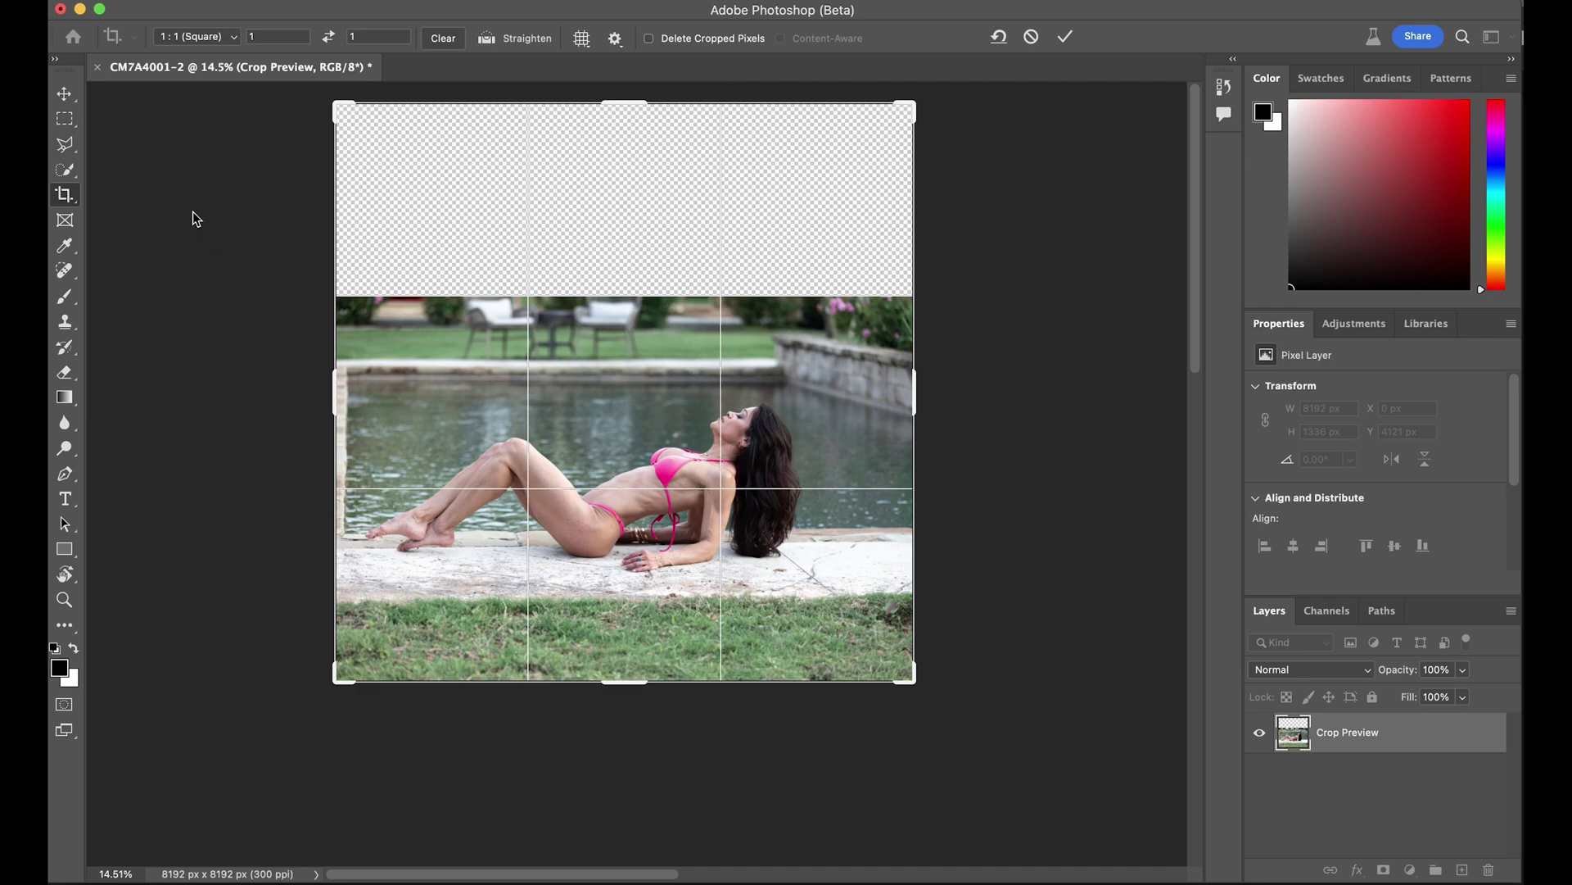
pyautogui.click(69, 148)
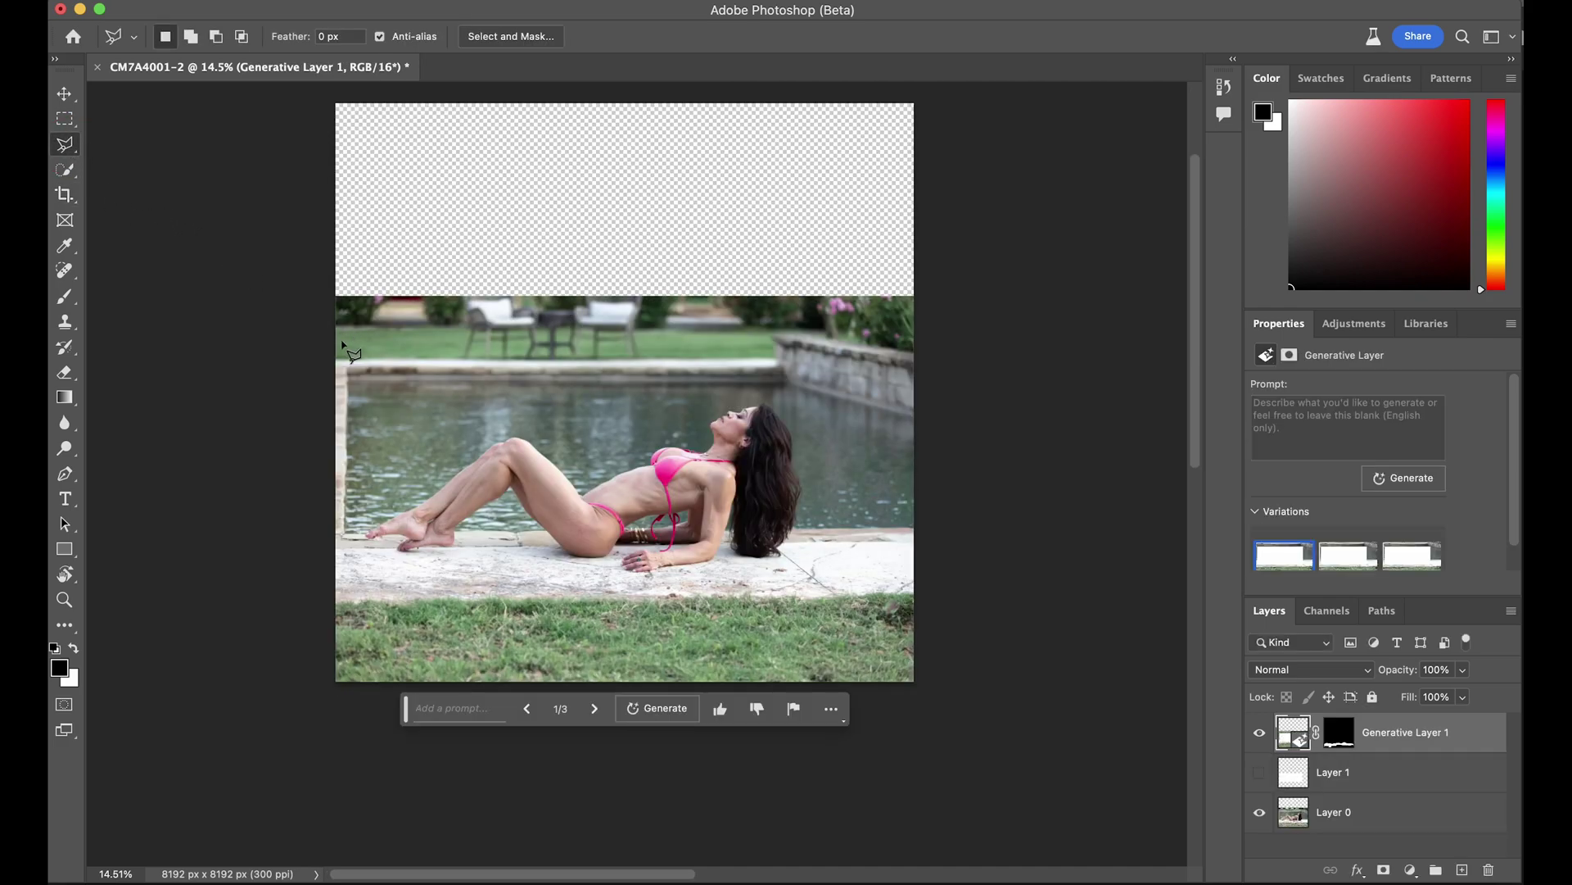
# Lasso the transparent top band and the background behind the pool for Generative Fill.
pyautogui.moveTo(330, 333)
pyautogui.mouseDown()
pyautogui.moveTo(464, 333)
pyautogui.moveTo(457, 362)
pyautogui.moveTo(660, 365)
pyautogui.moveTo(643, 333)
pyautogui.moveTo(821, 328)
pyautogui.moveTo(816, 297)
pyautogui.moveTo(926, 300)
pyautogui.moveTo(931, 93)
pyautogui.moveTo(319, 91)
pyautogui.moveTo(329, 360)
pyautogui.mouseUp()
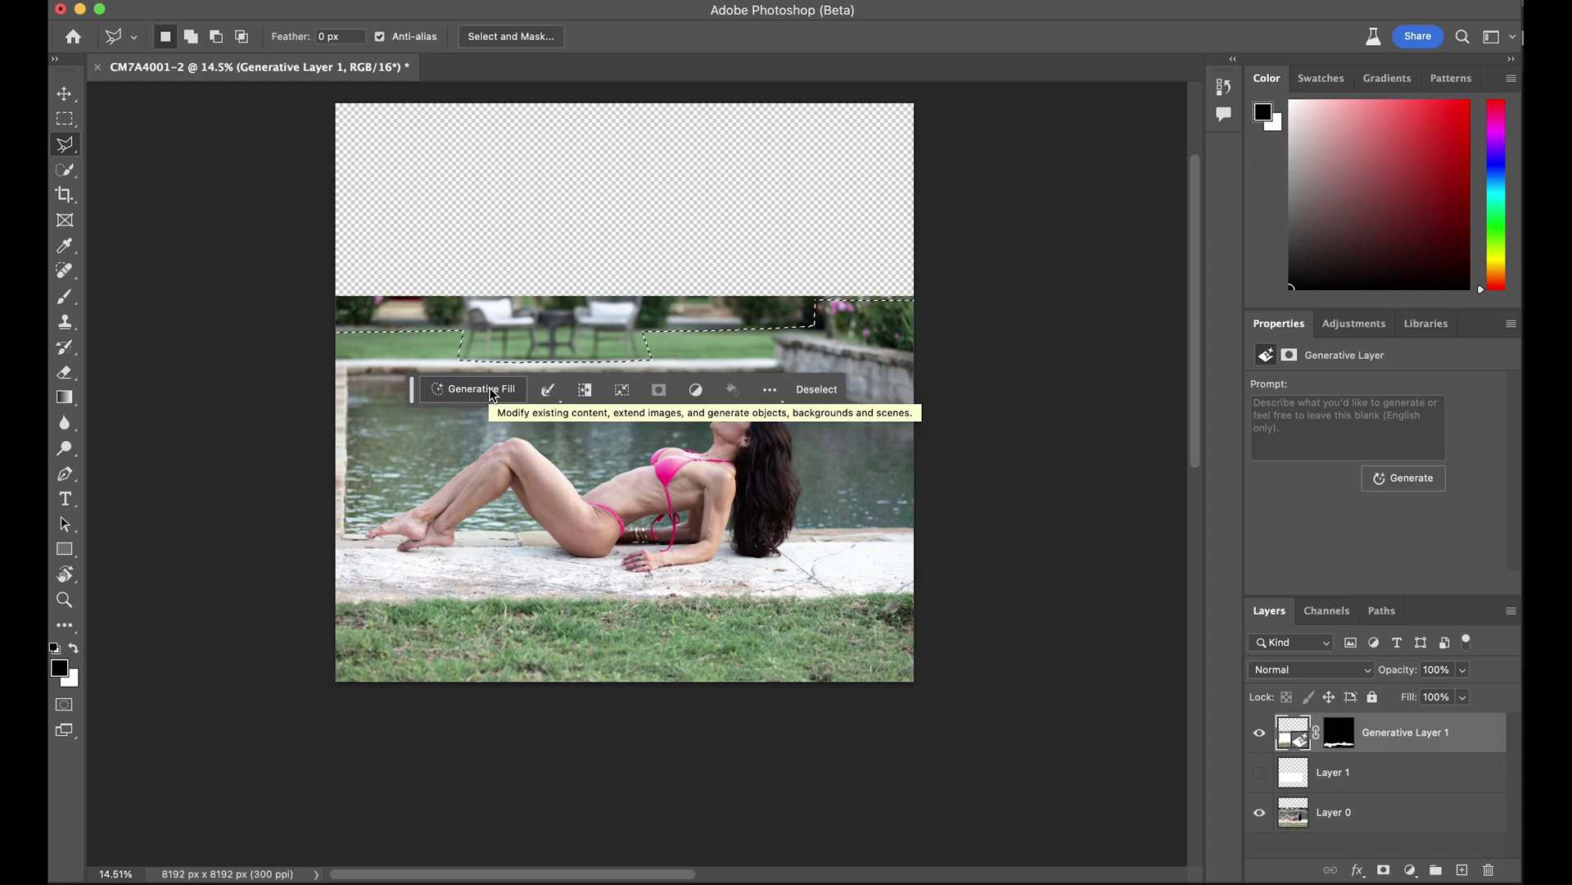
pyautogui.click(493, 391)
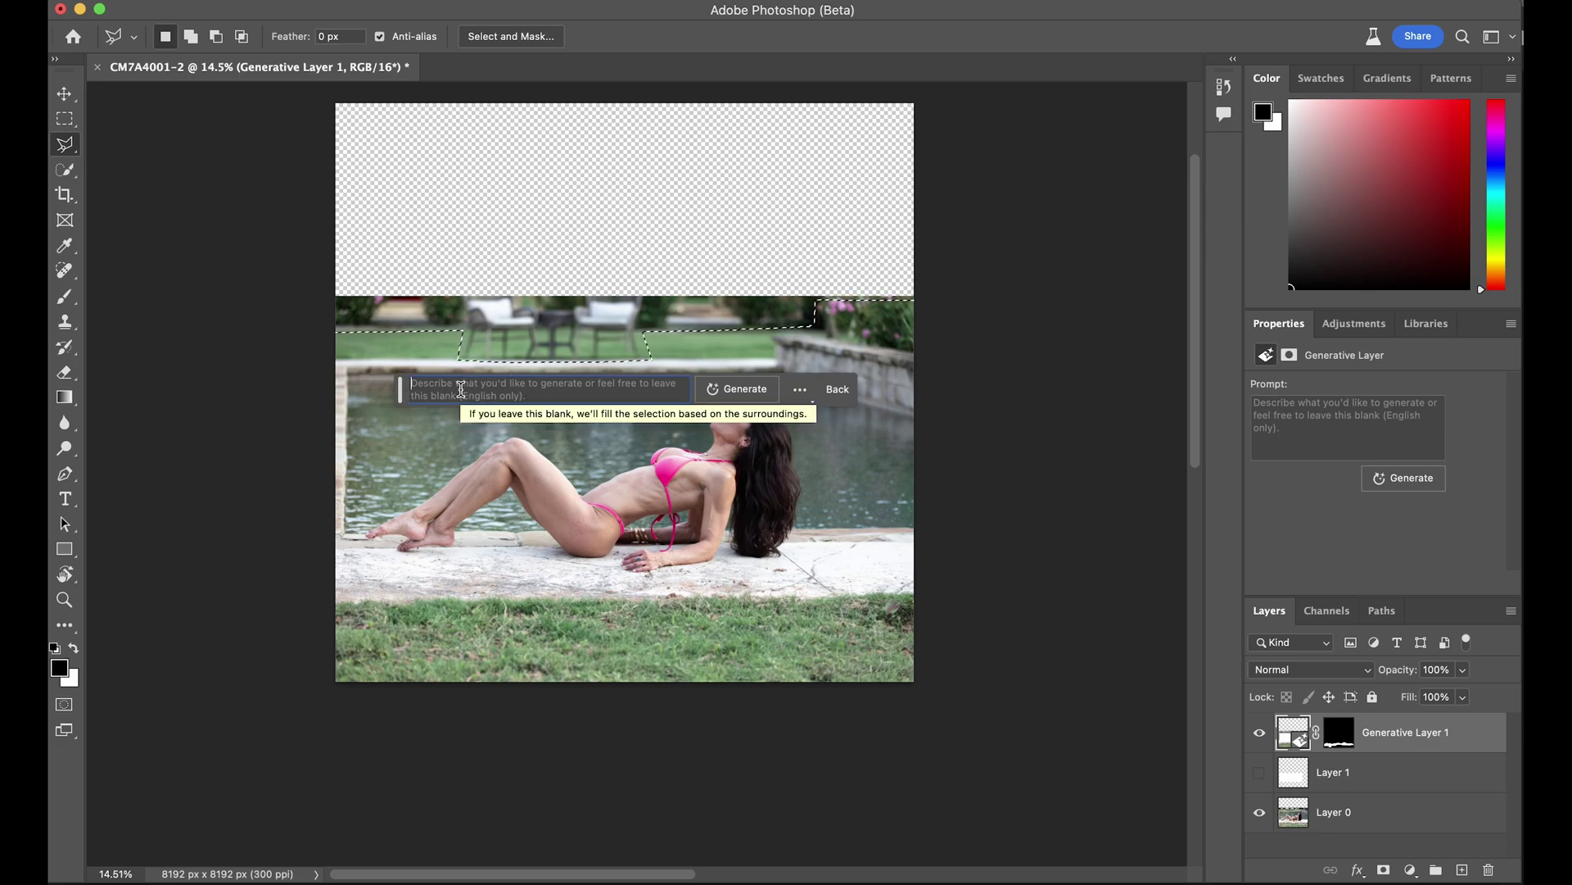
# Generate a fill with the prompt 'rustic limestone and rock villa from the French countryside'.
pyautogui.write('rustic s')
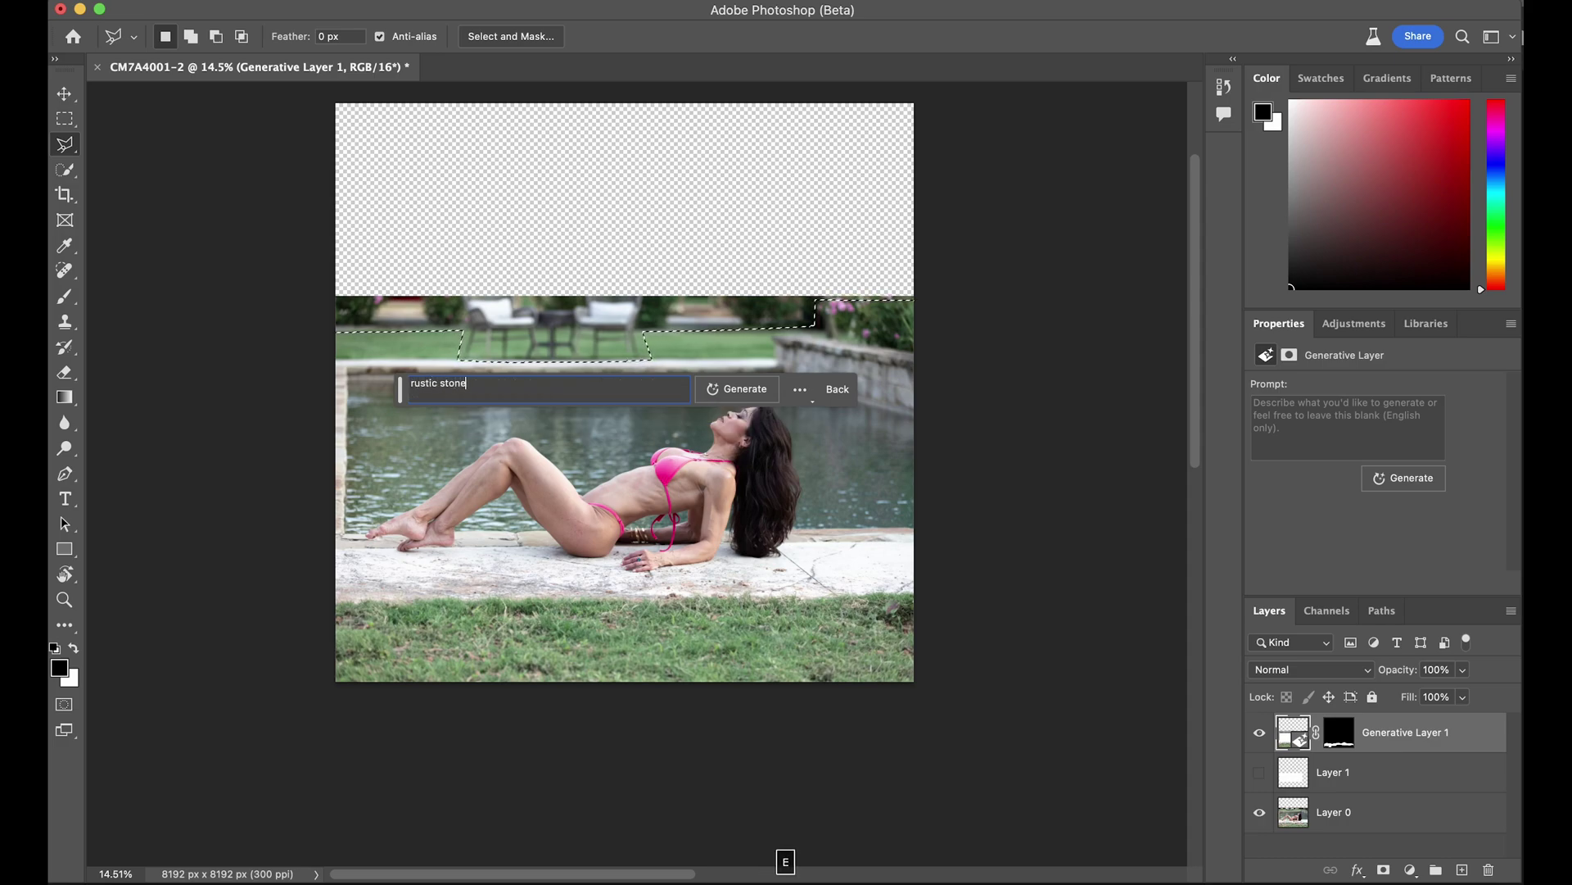
pyautogui.write('tone')
pyautogui.press('BackSpace')
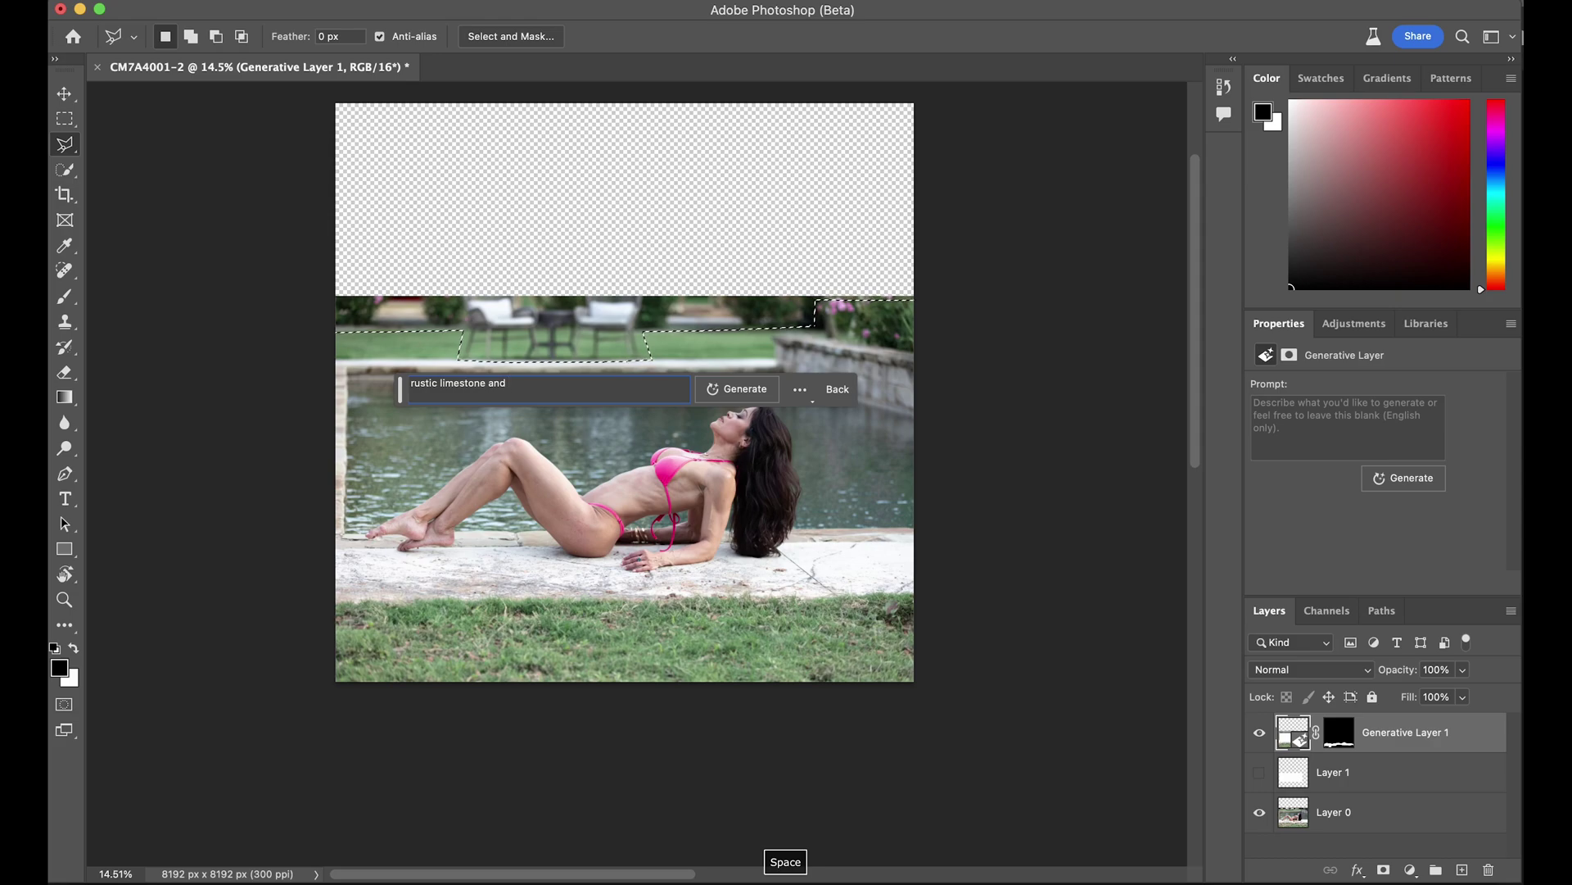
pyautogui.write('k villa ')
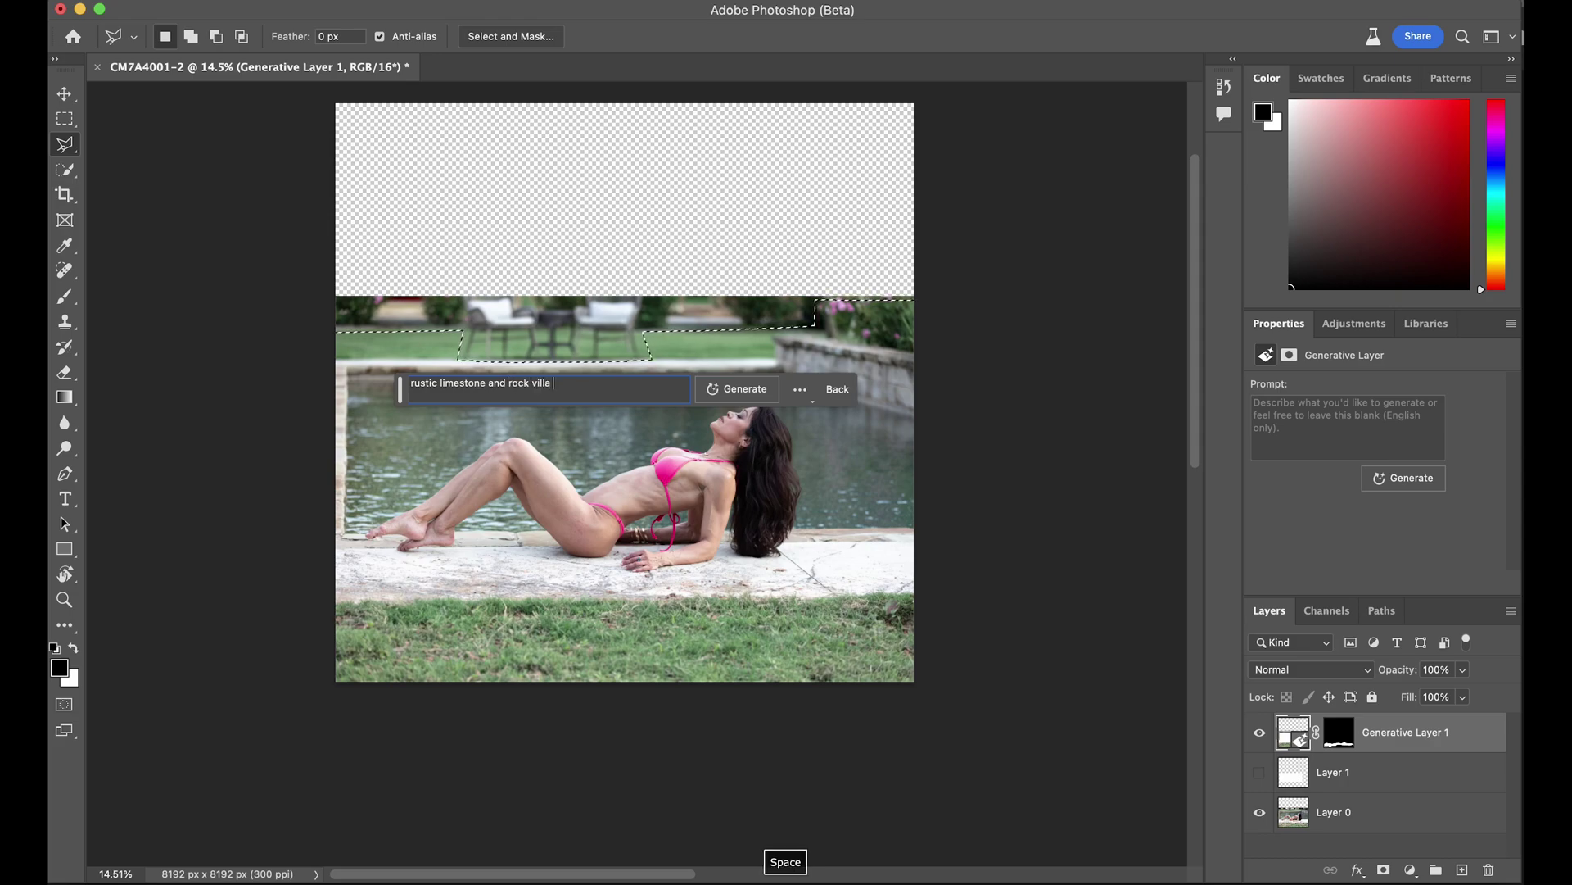
pyautogui.write('from the F')
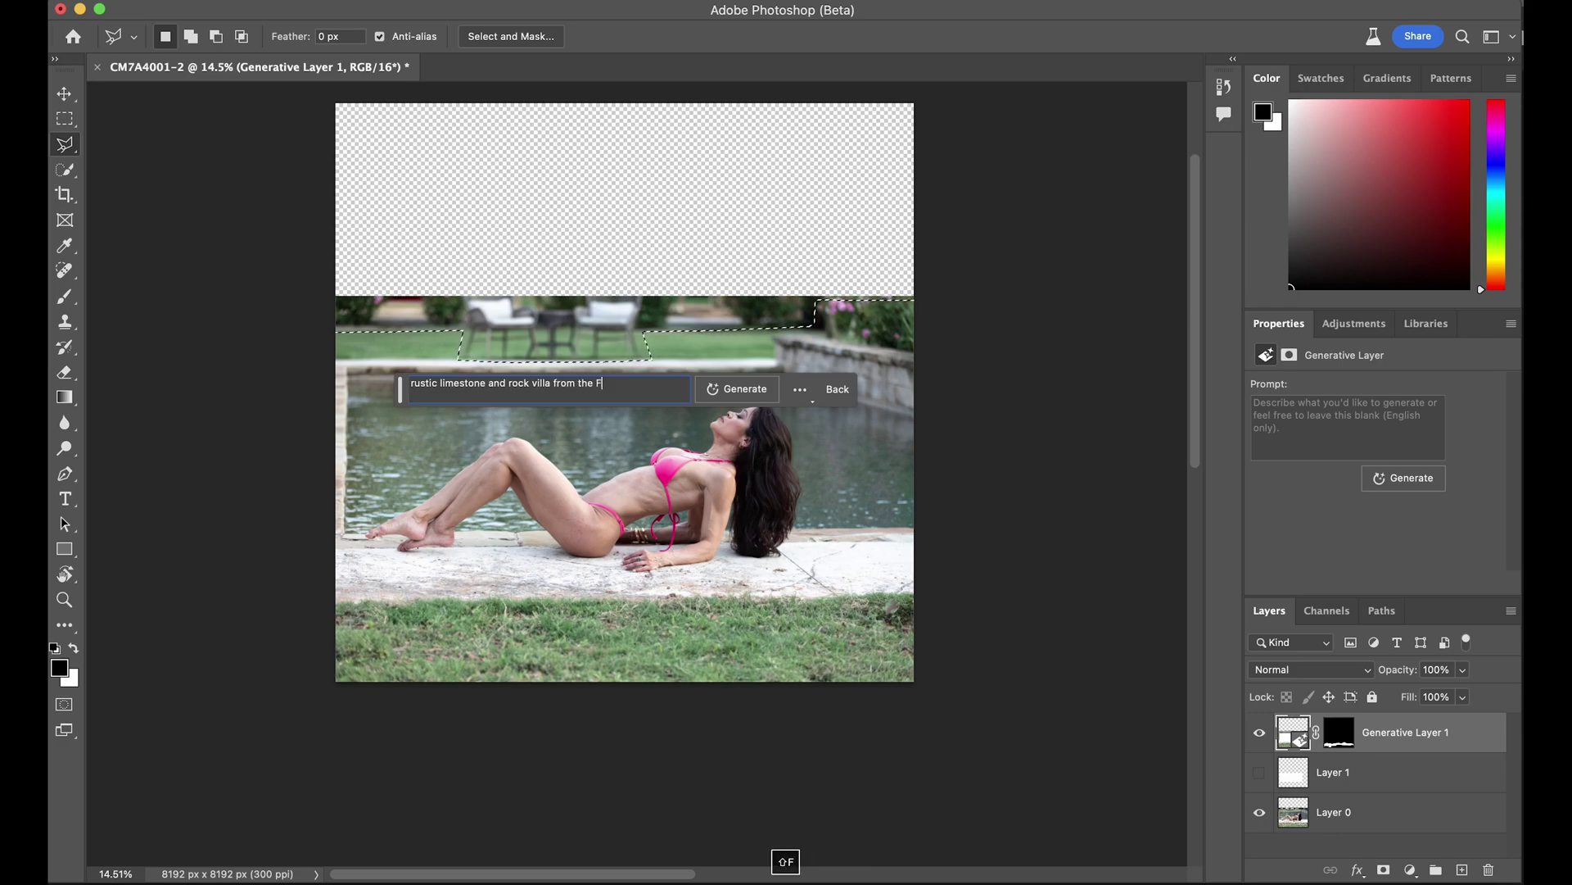
pyautogui.write('rench ')
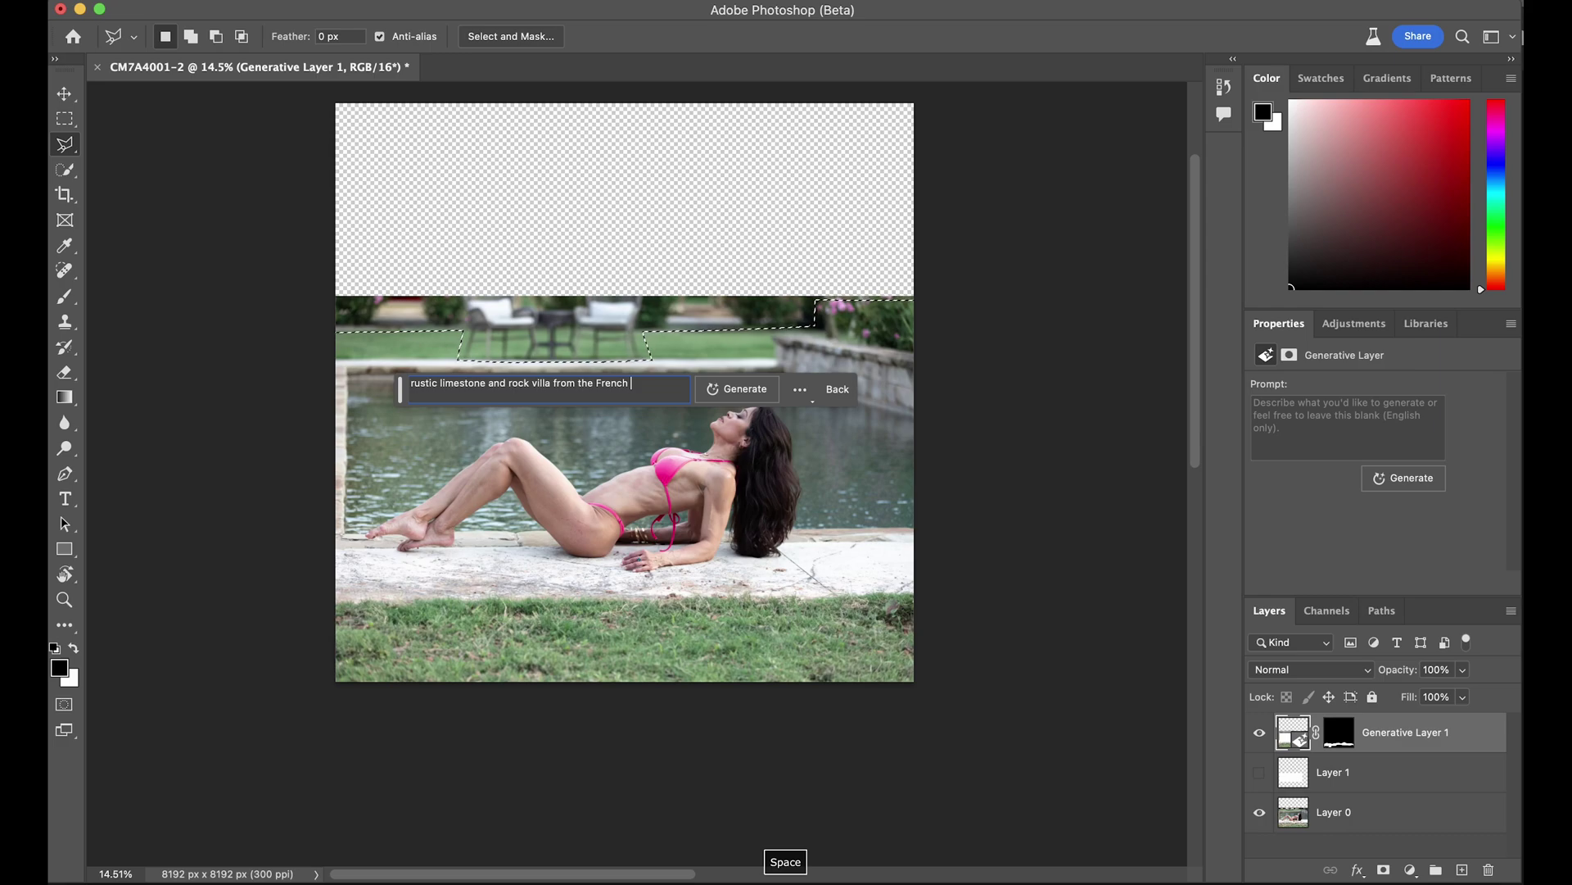
pyautogui.write('countryside')
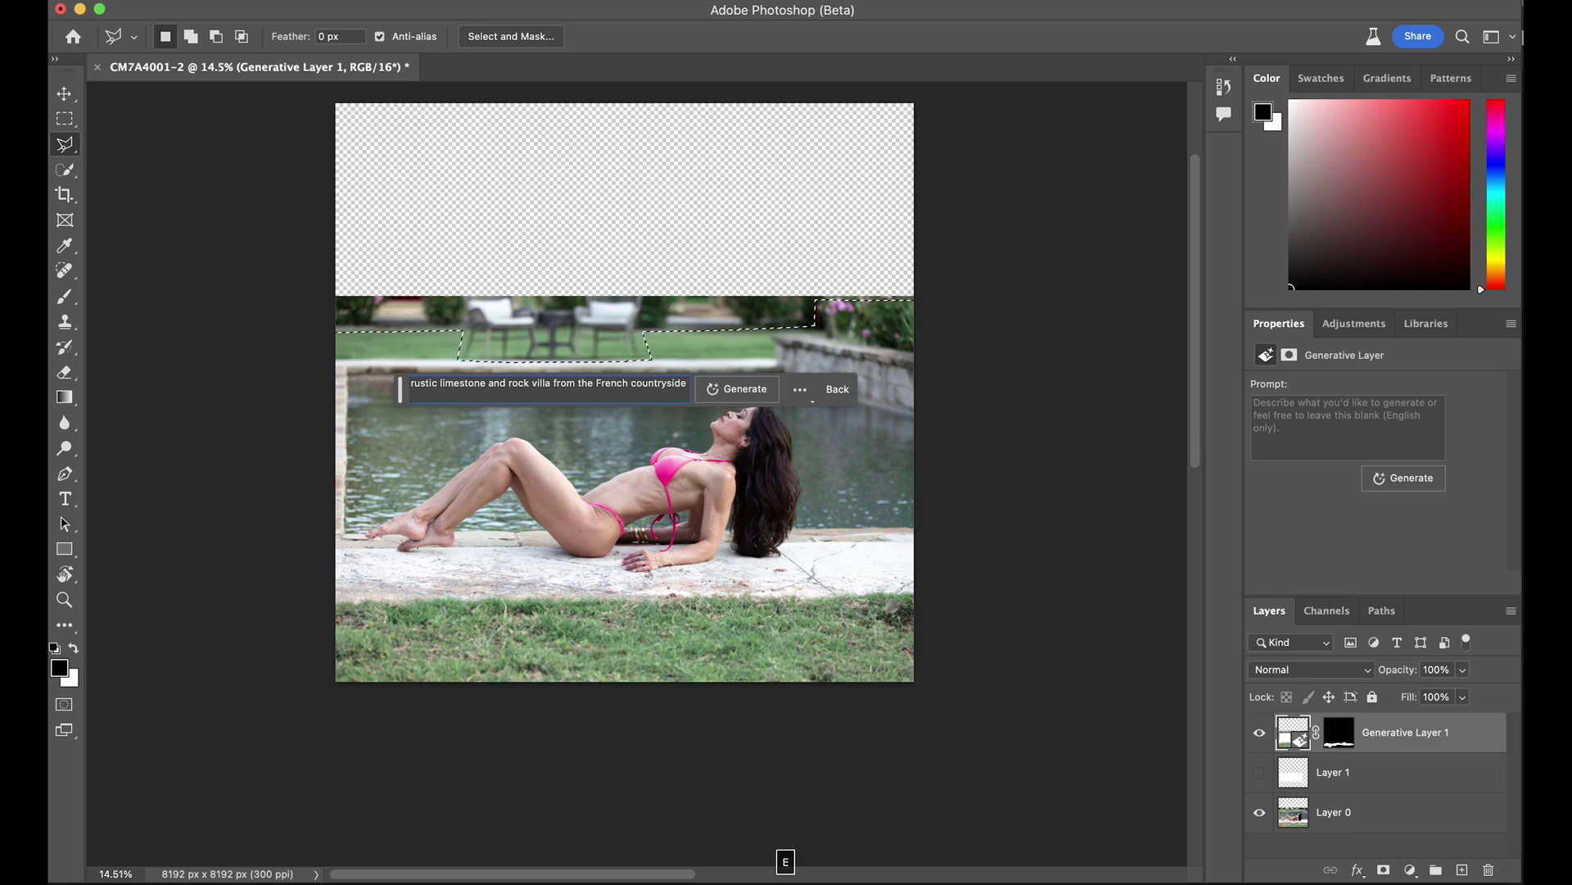
pyautogui.click(736, 397)
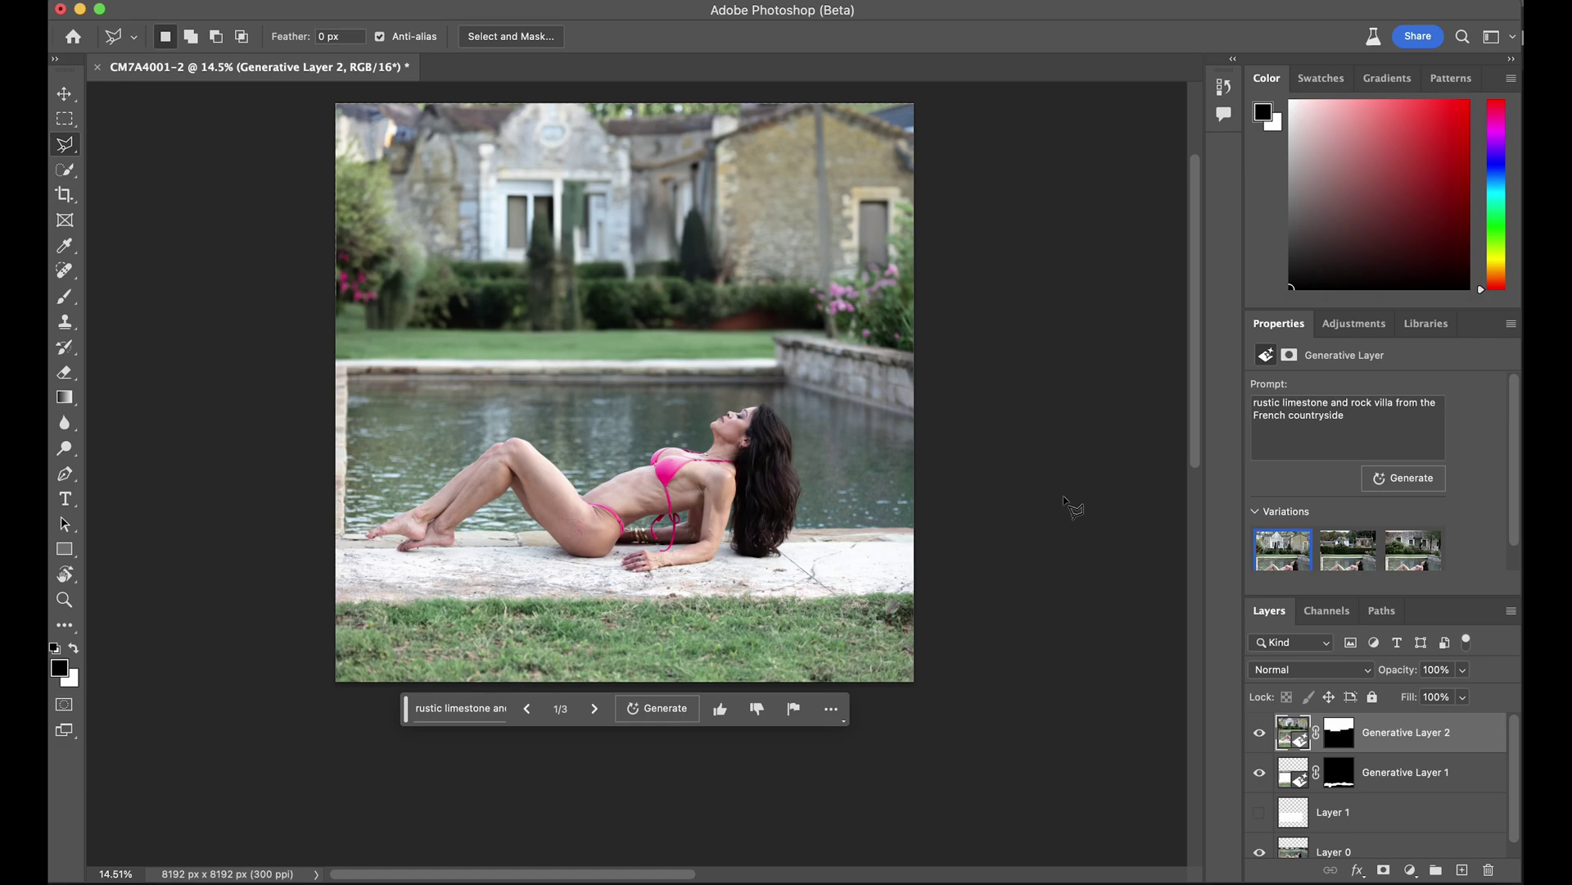
# Browse the three villa variations, comparing the blue-roofed and stone villa versions.
pyautogui.click(596, 710)
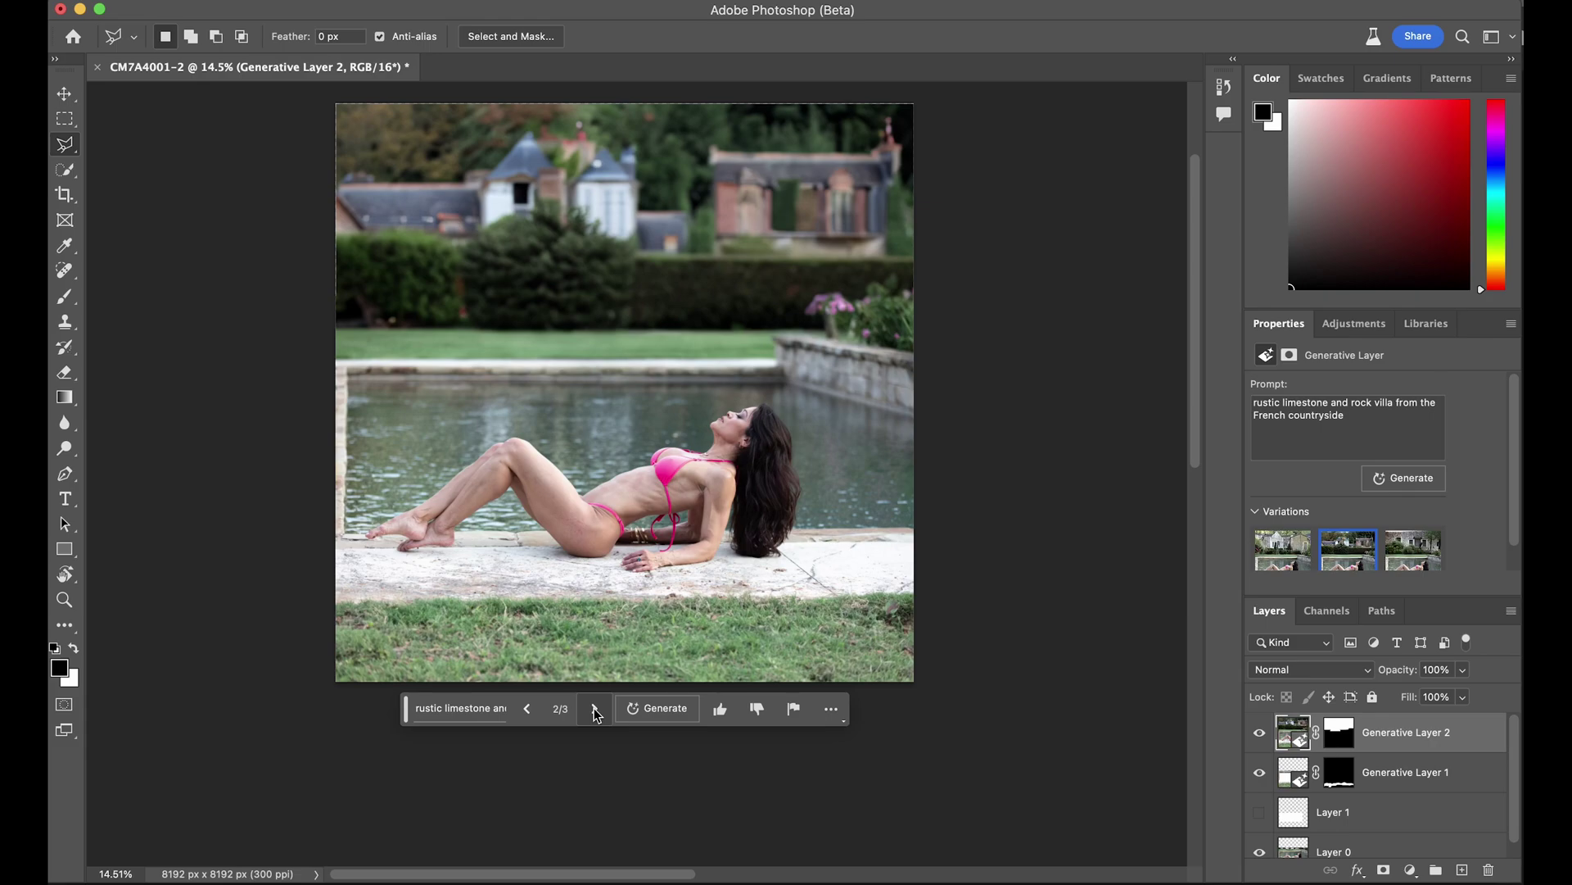
pyautogui.click(596, 711)
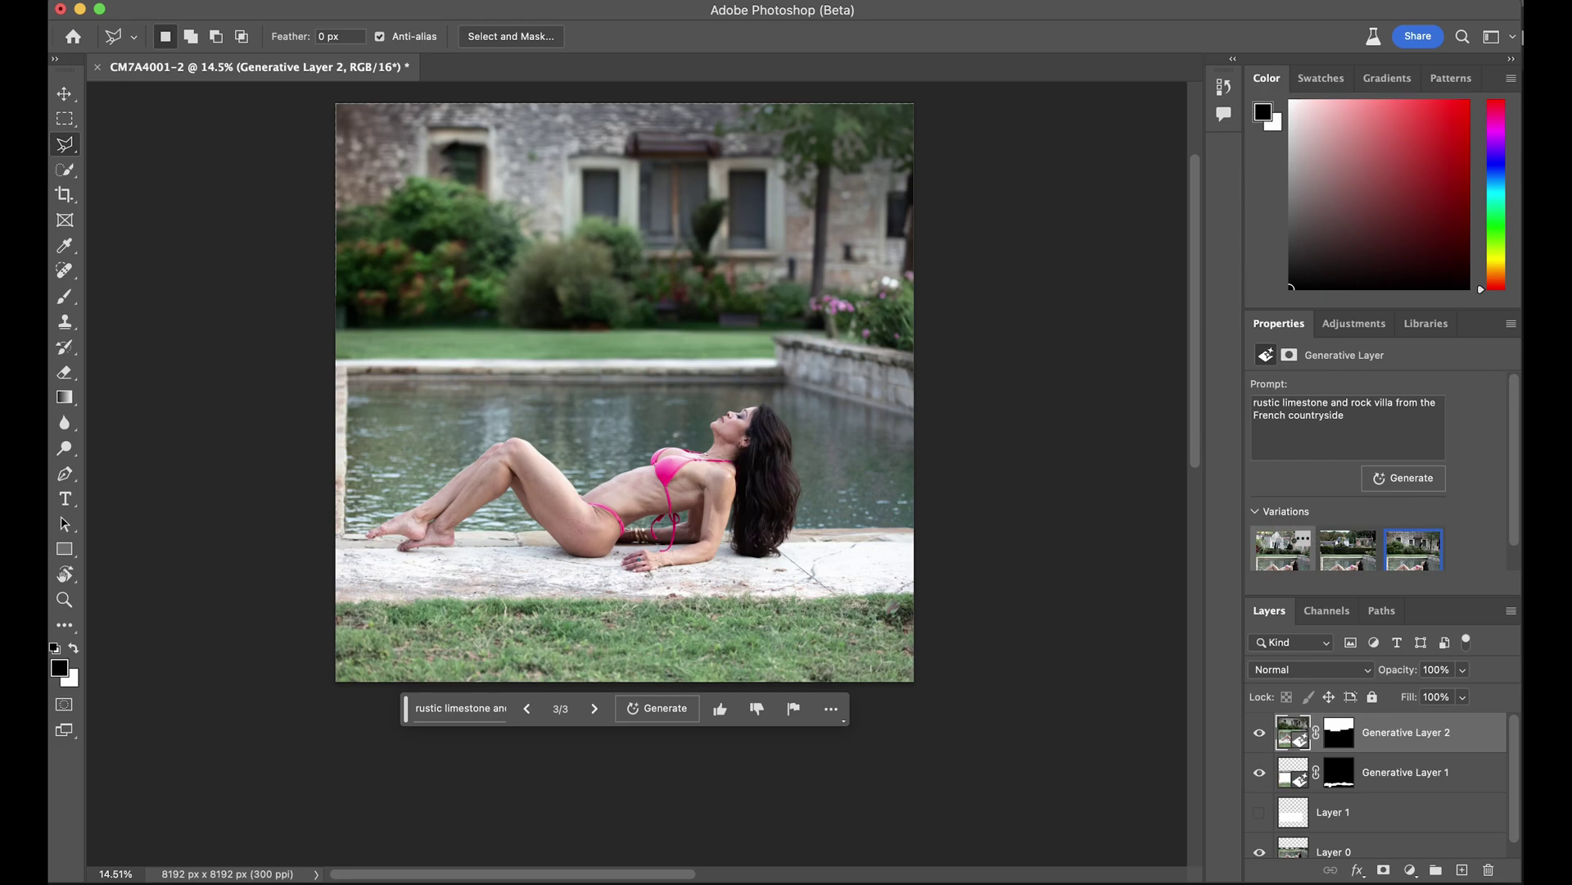
pyautogui.click(1283, 557)
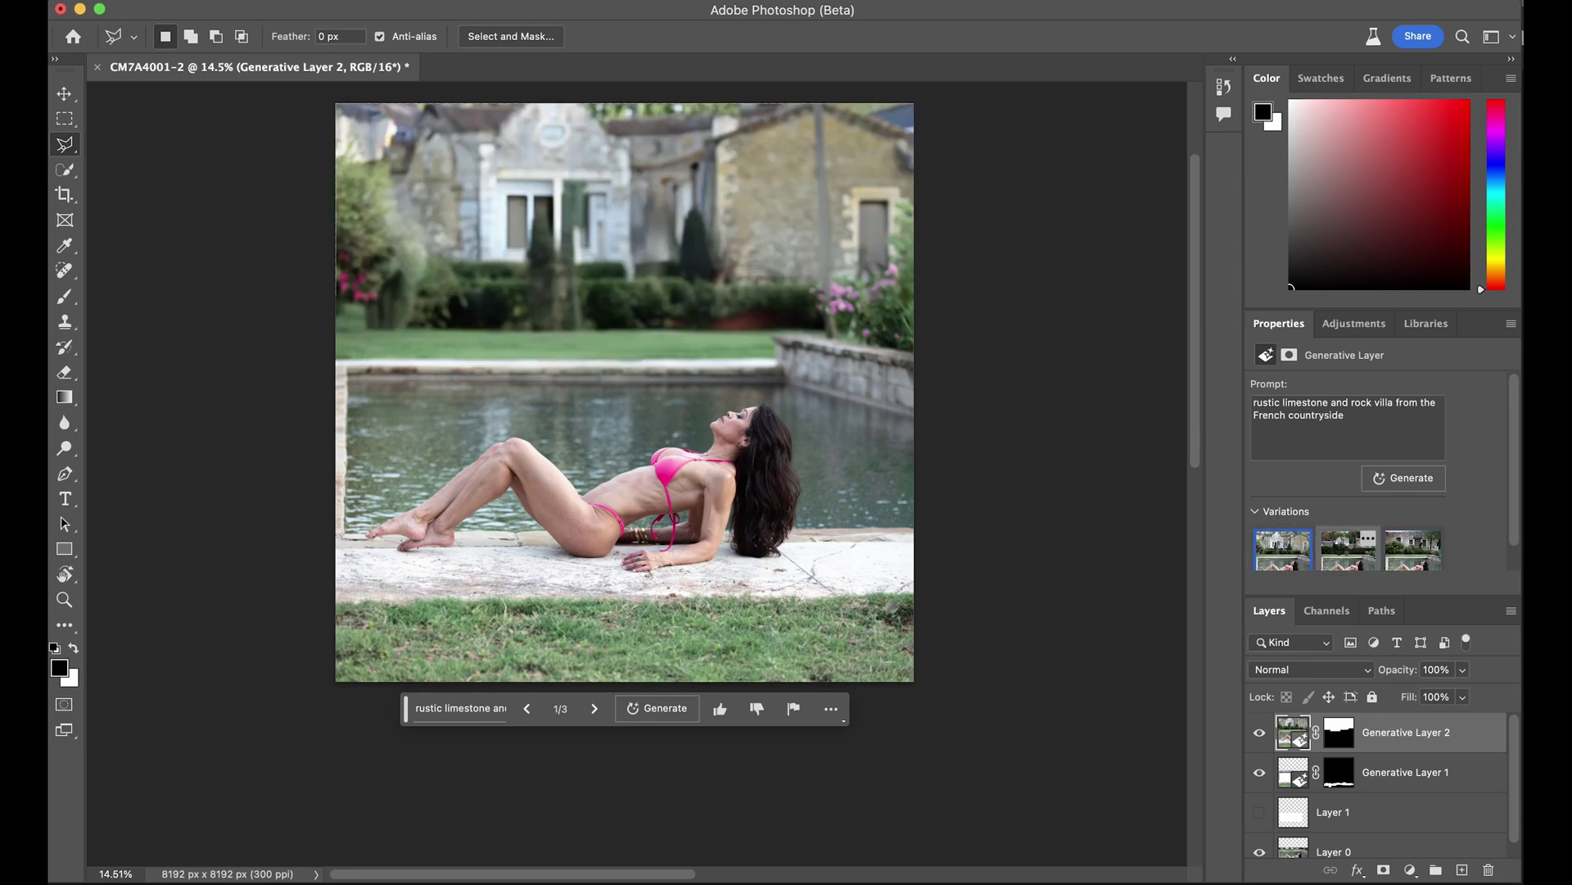
pyautogui.click(1344, 553)
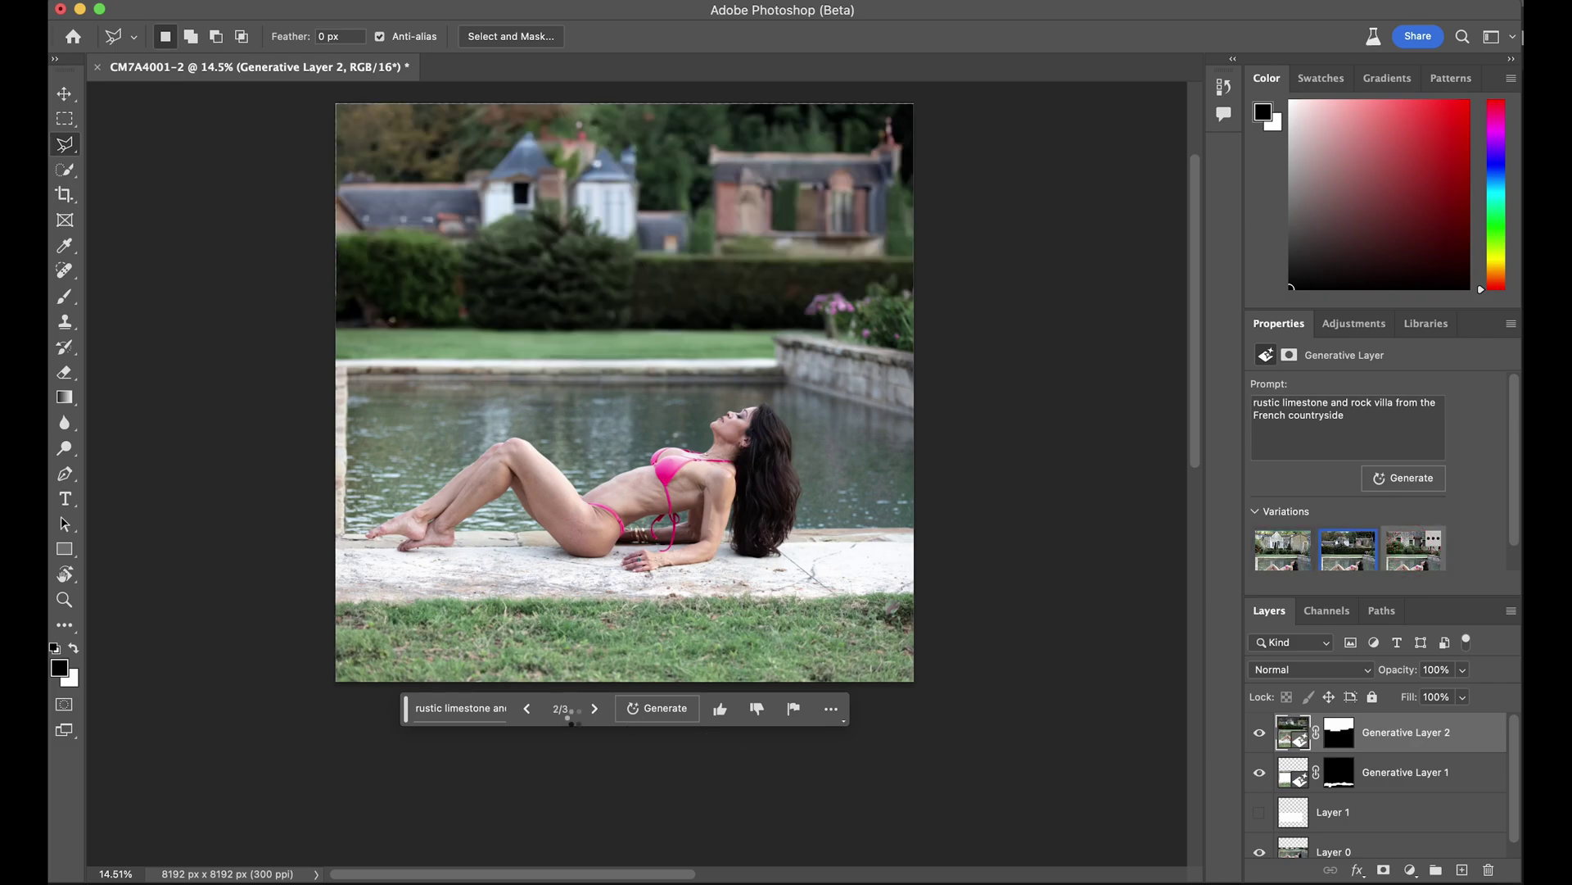
pyautogui.click(1413, 548)
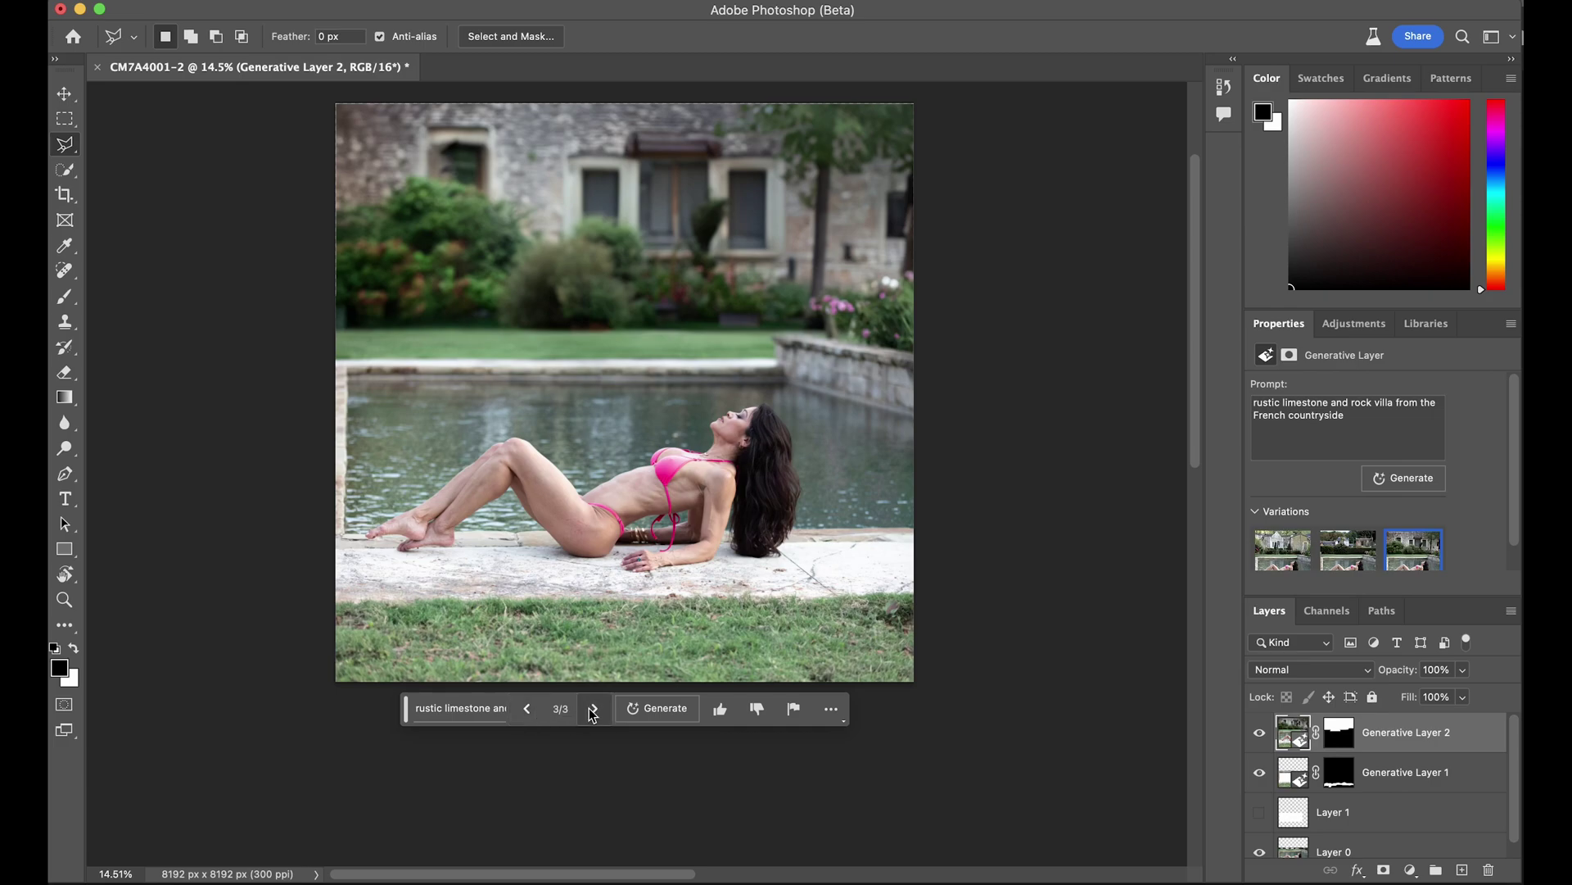
# Generate more villa variations and pick the stone villa with the rustic window.
pyautogui.click(661, 708)
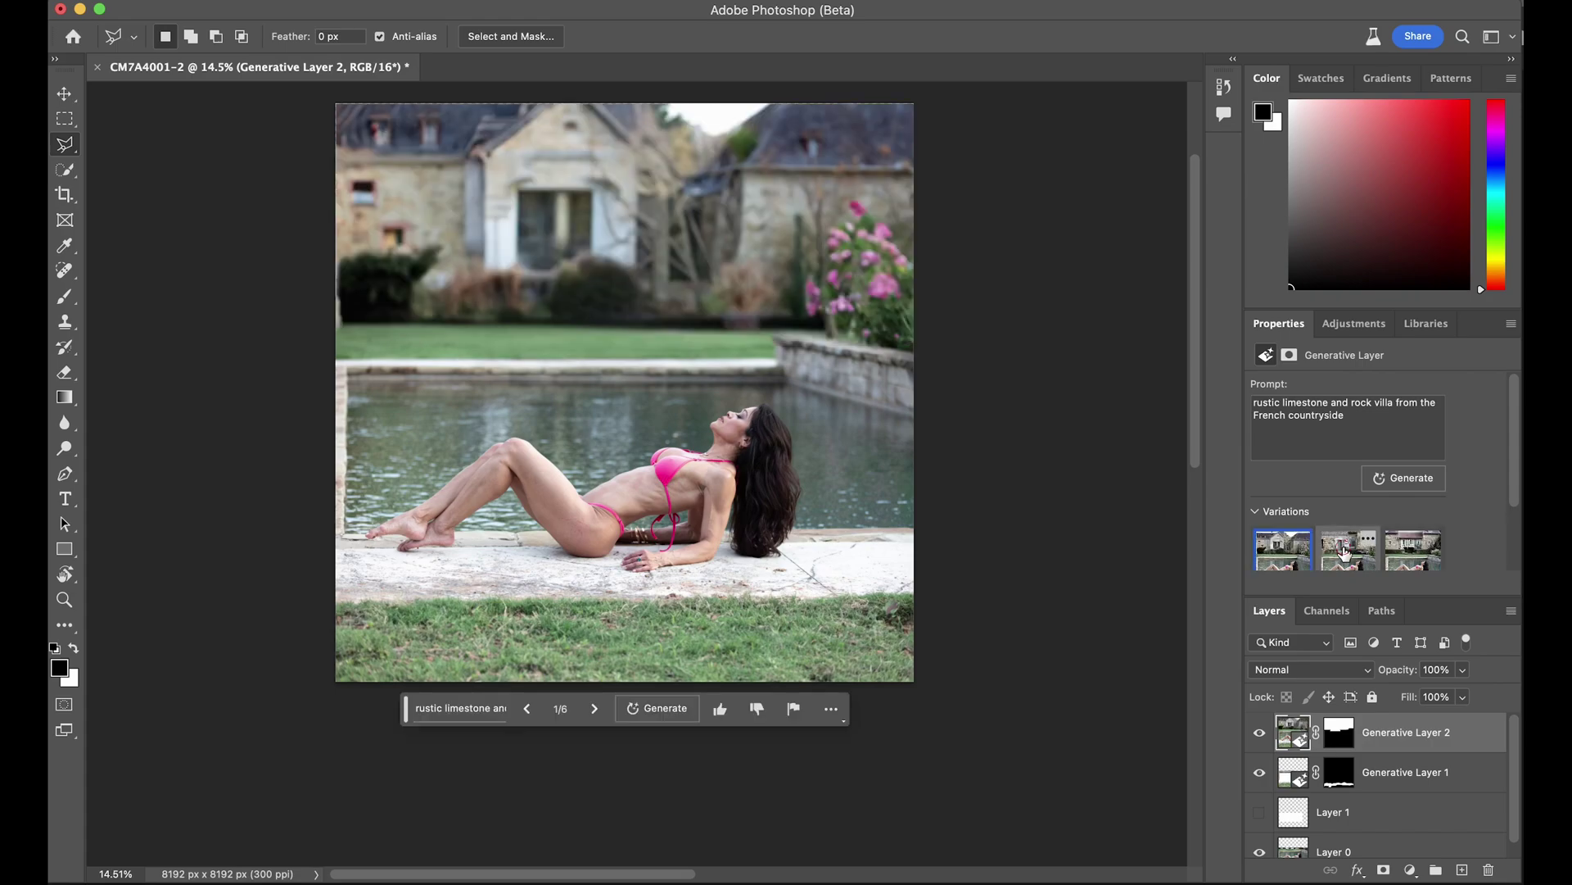
pyautogui.click(1346, 552)
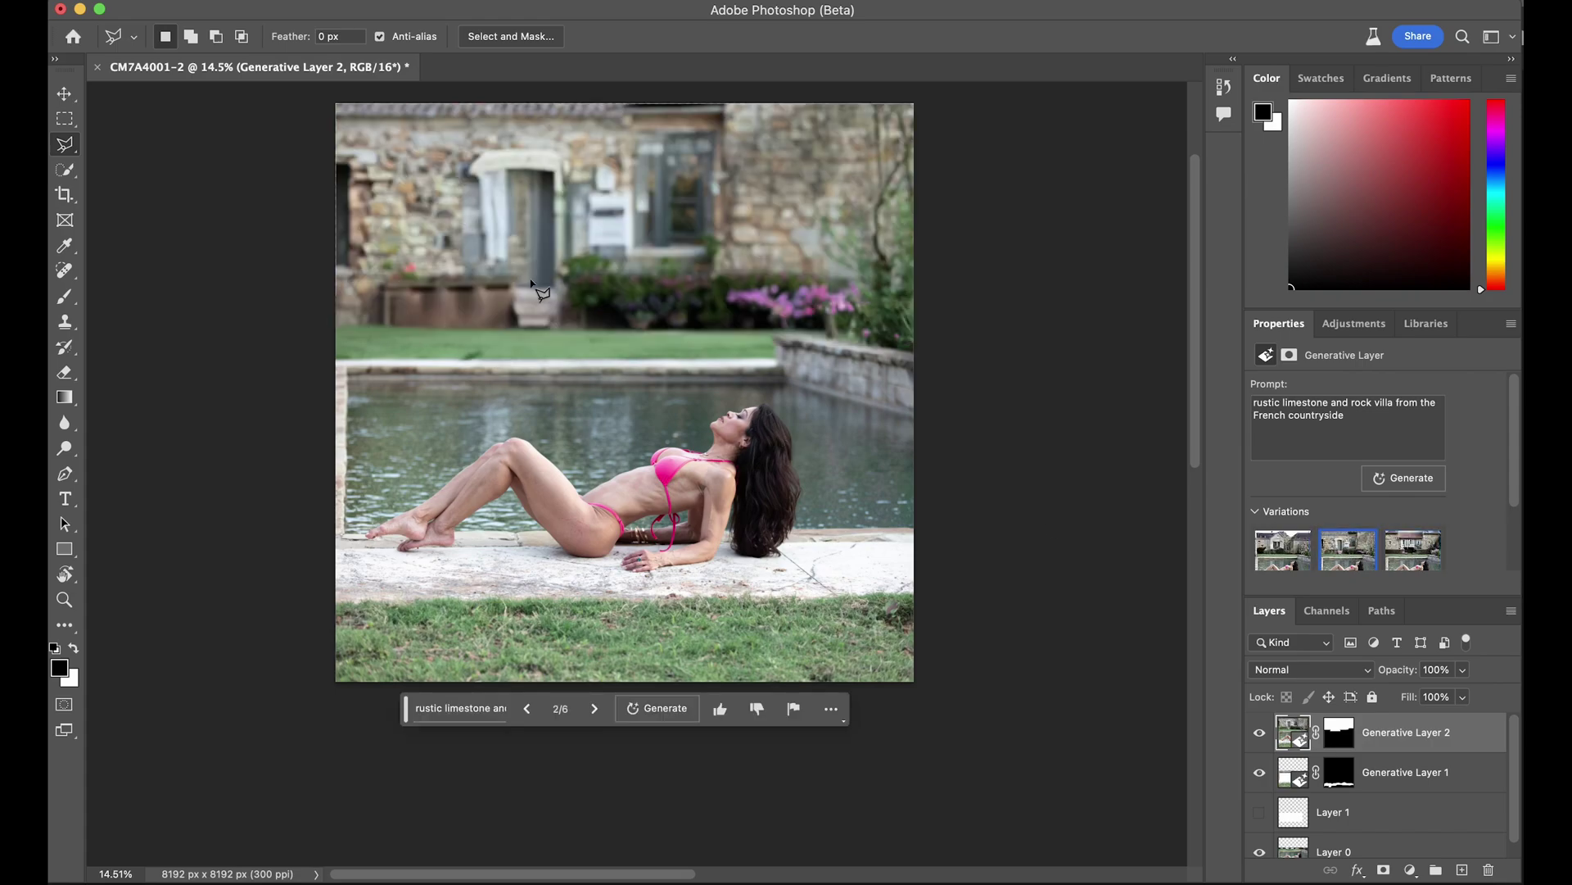
pyautogui.click(514, 327)
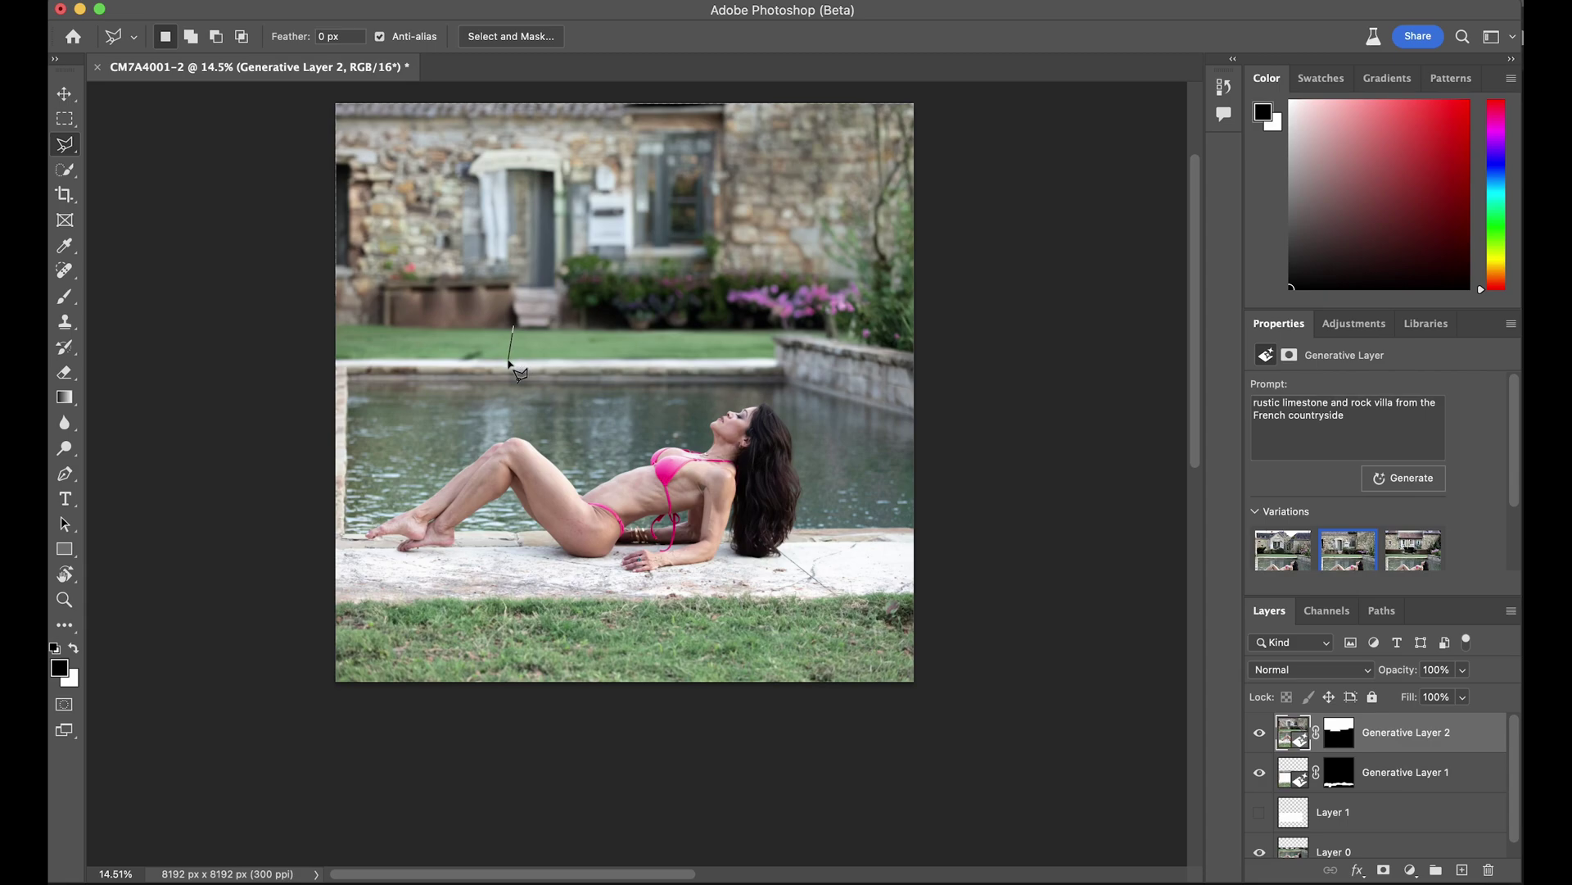
# Select a lawn patch by the pool and generate 'add stone path' into it.
pyautogui.click(507, 364)
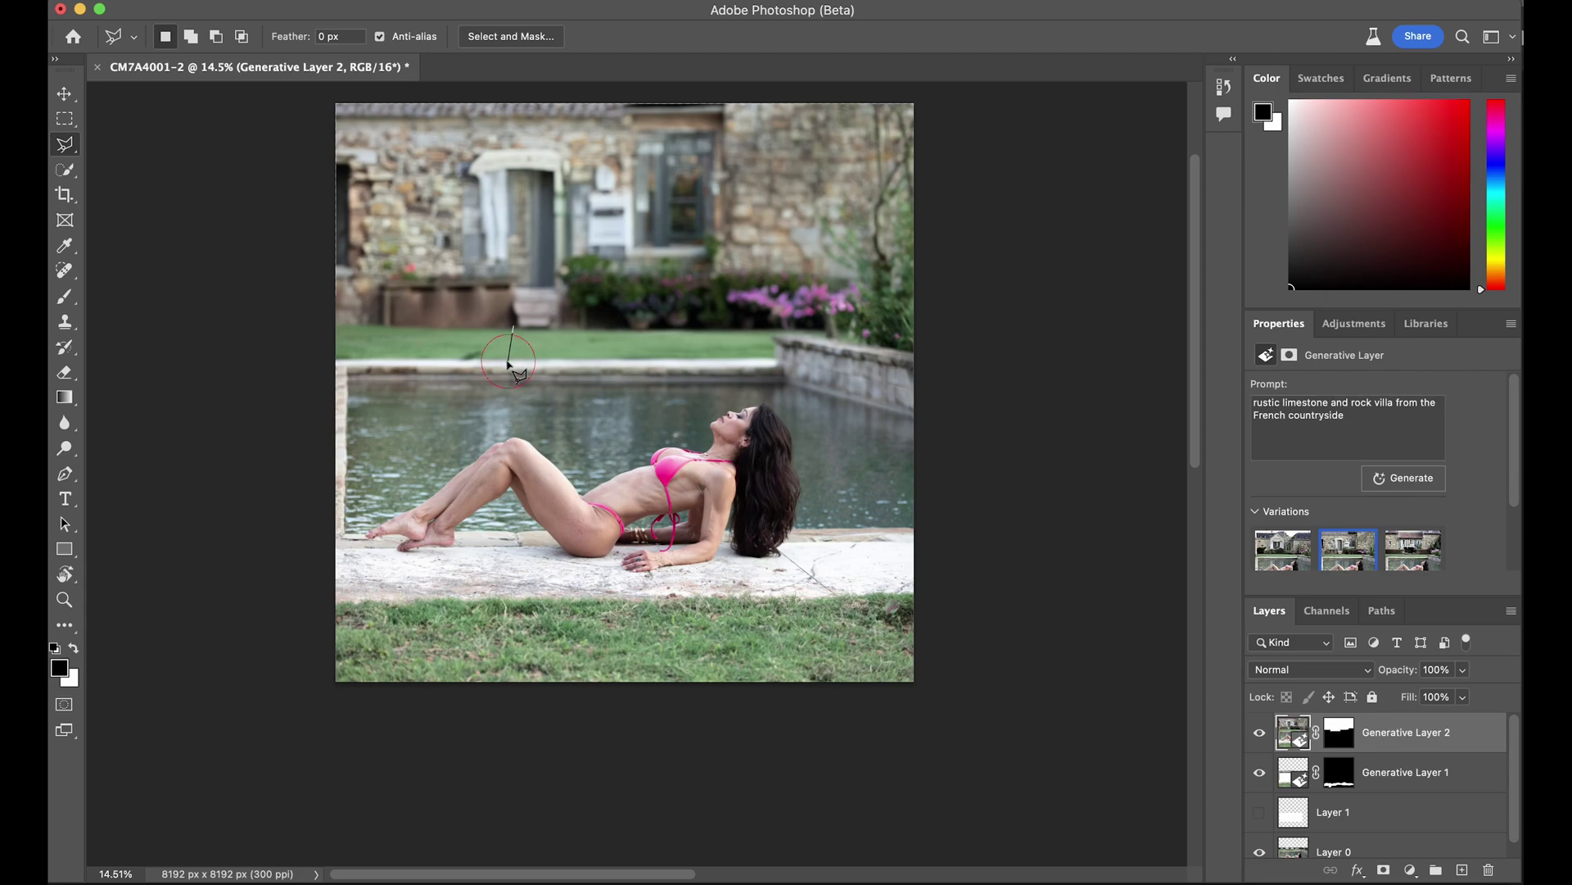
pyautogui.click(573, 361)
pyautogui.click(565, 327)
pyautogui.click(515, 328)
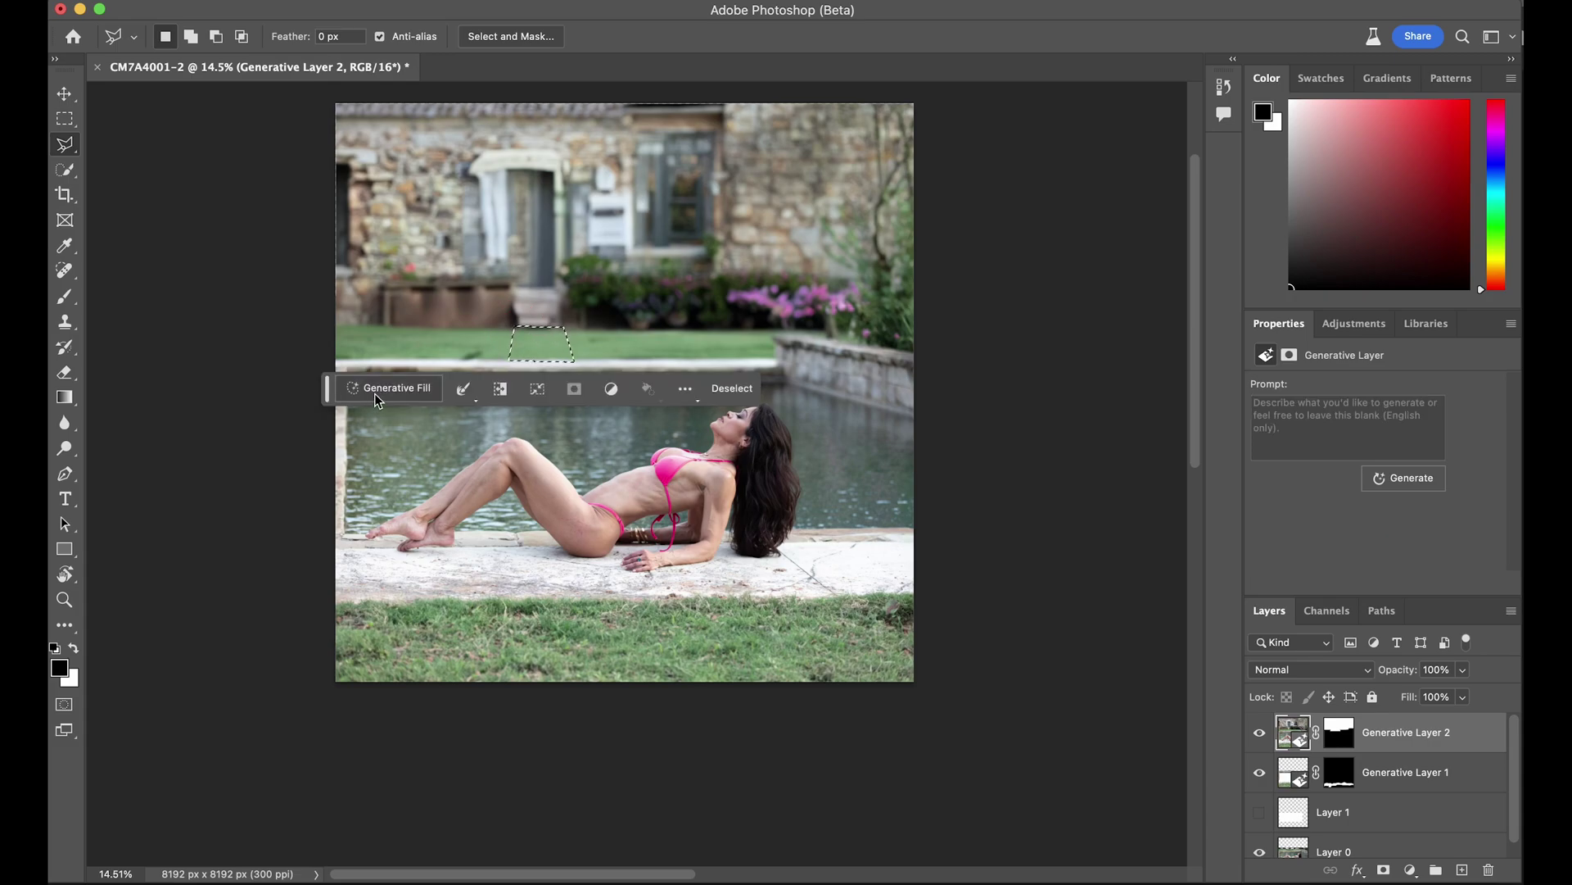
pyautogui.click(387, 394)
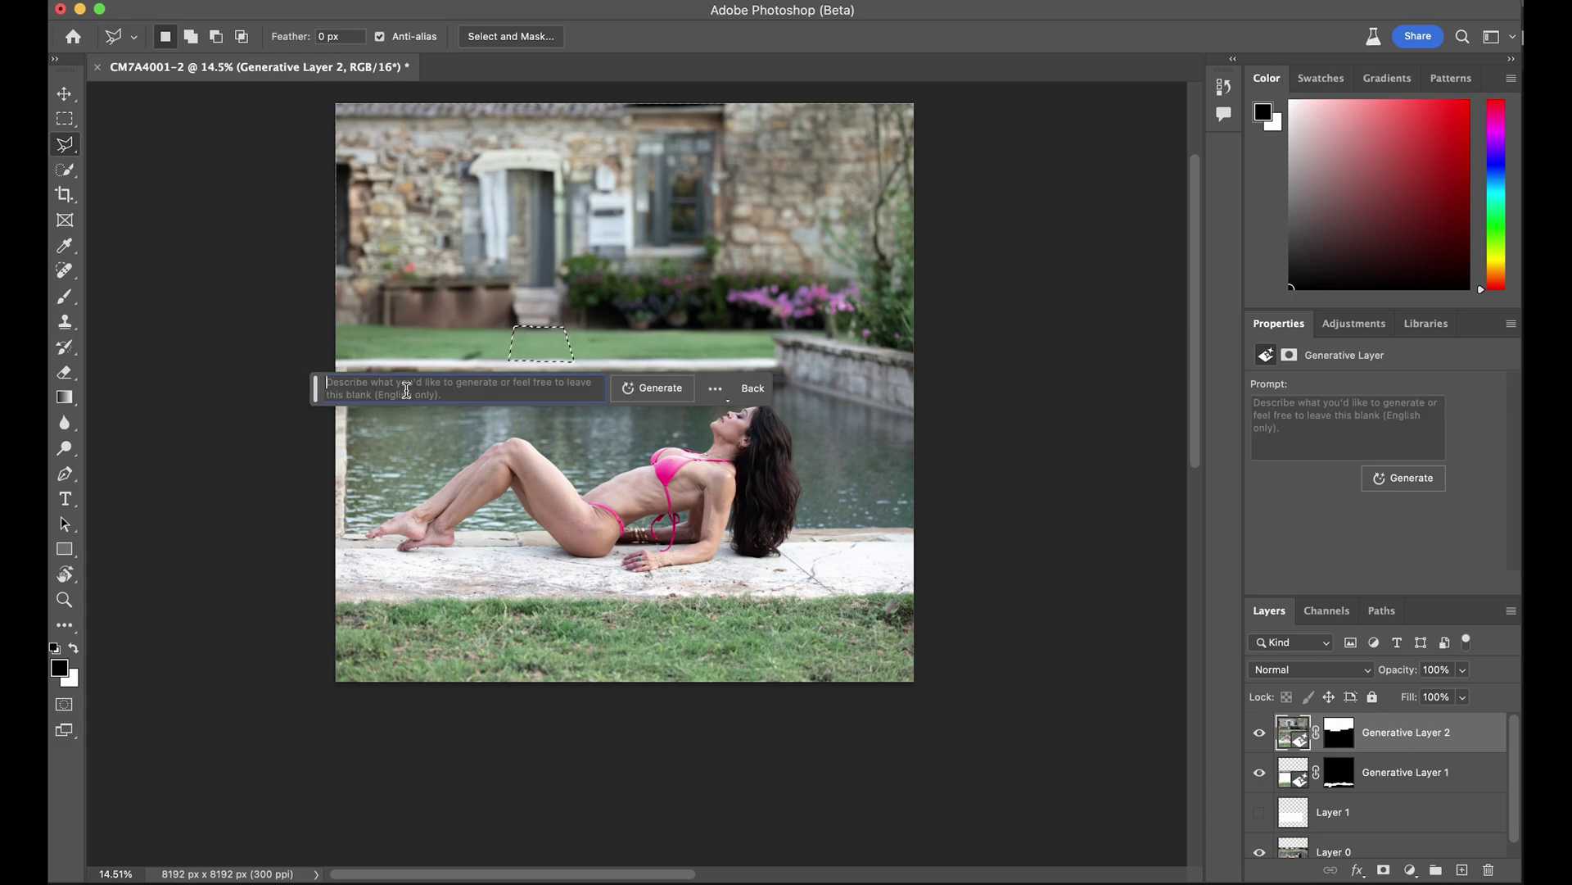
pyautogui.write('add s')
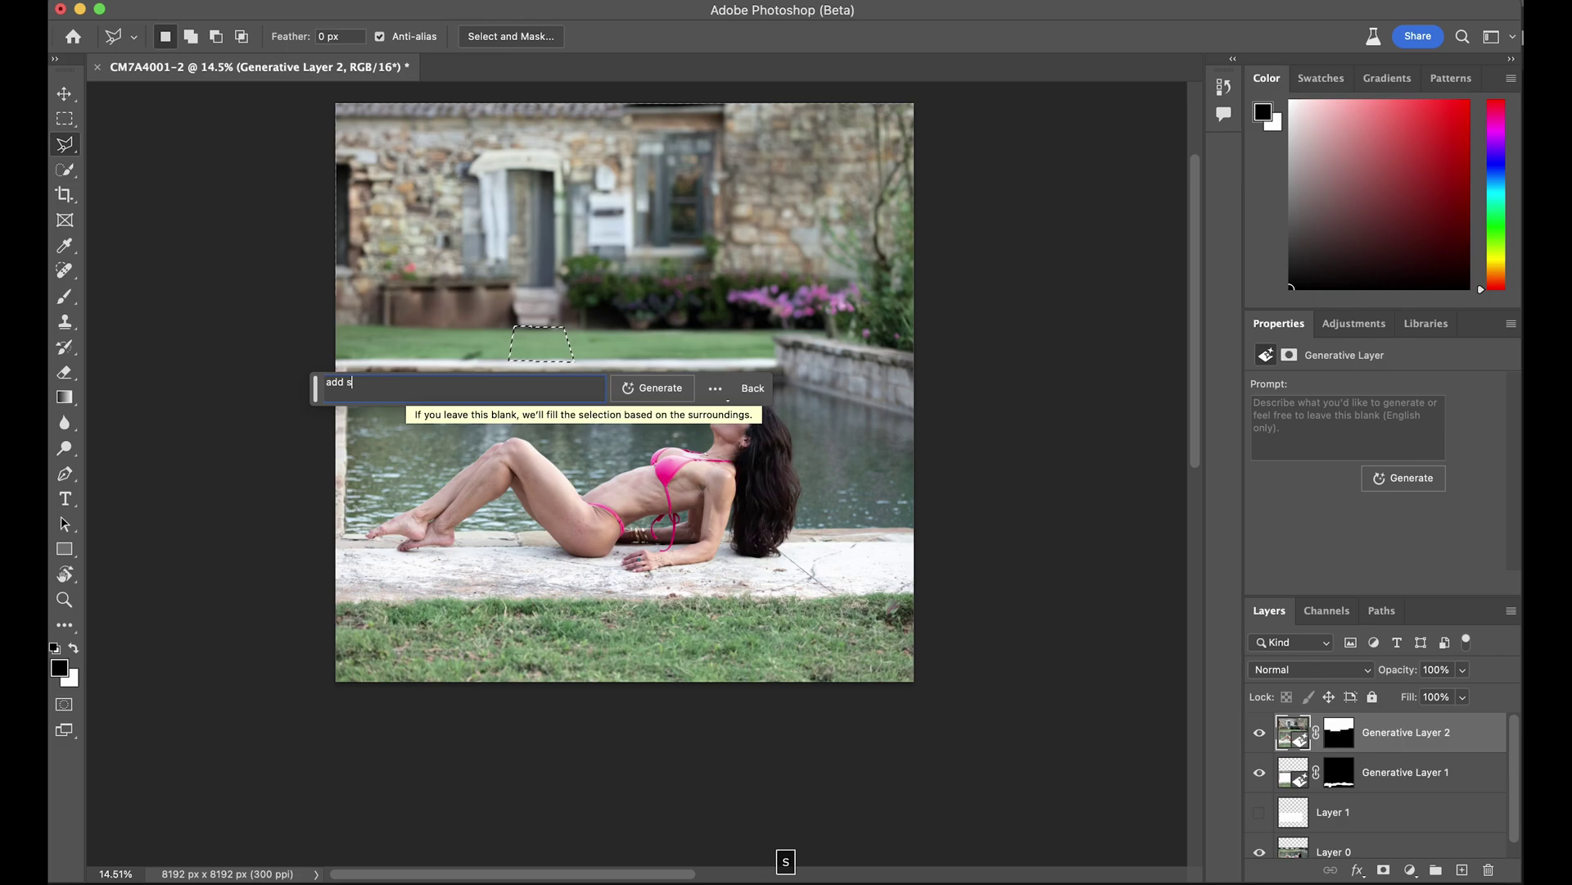
pyautogui.write('tone path')
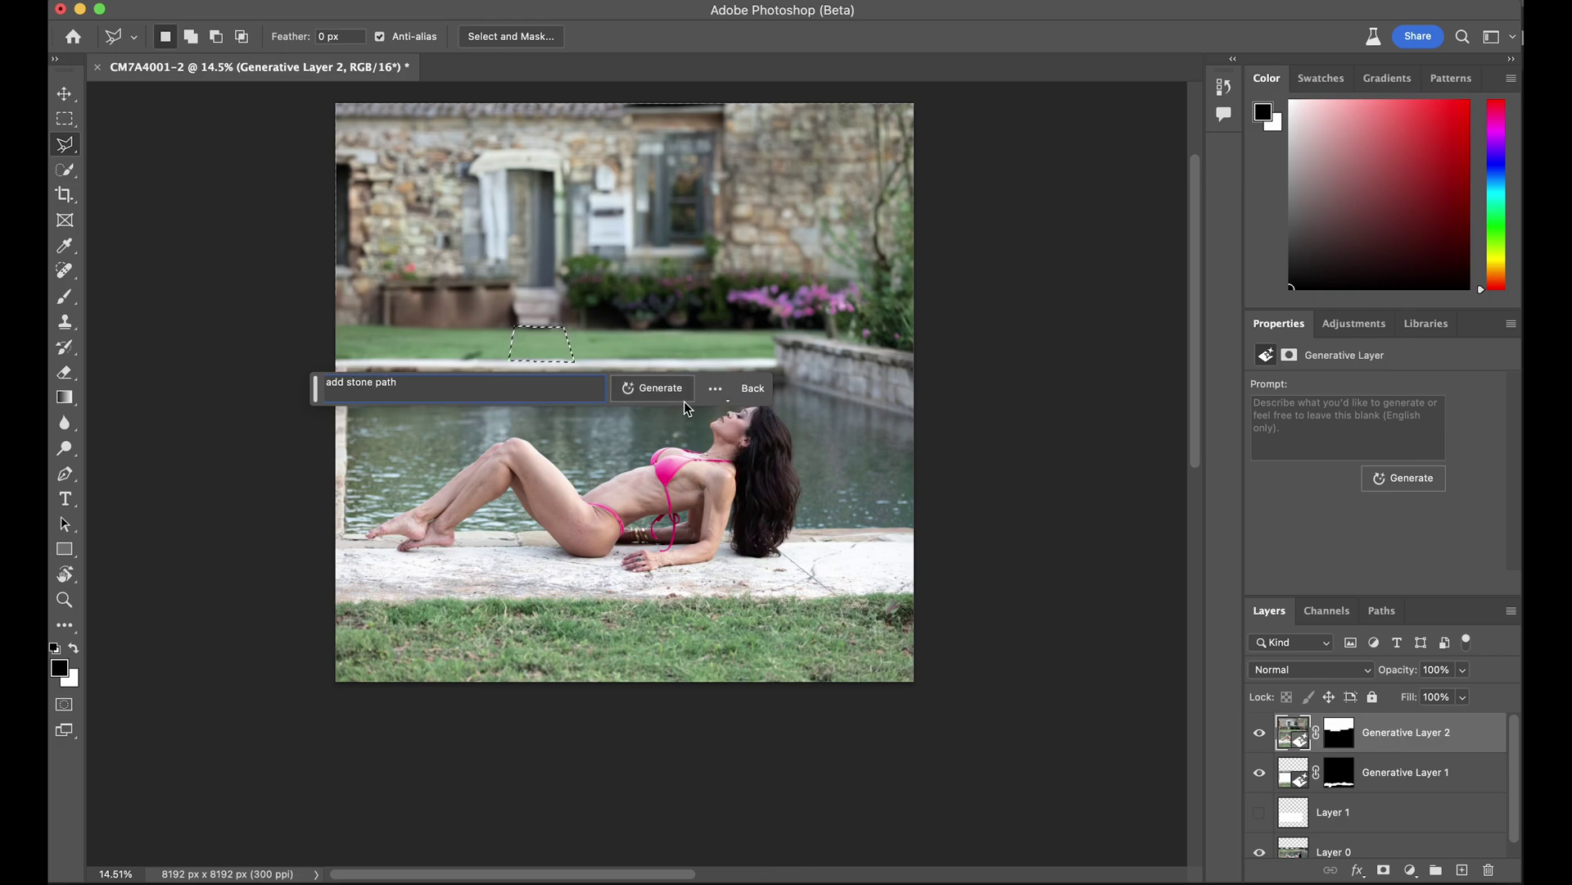
pyautogui.click(663, 390)
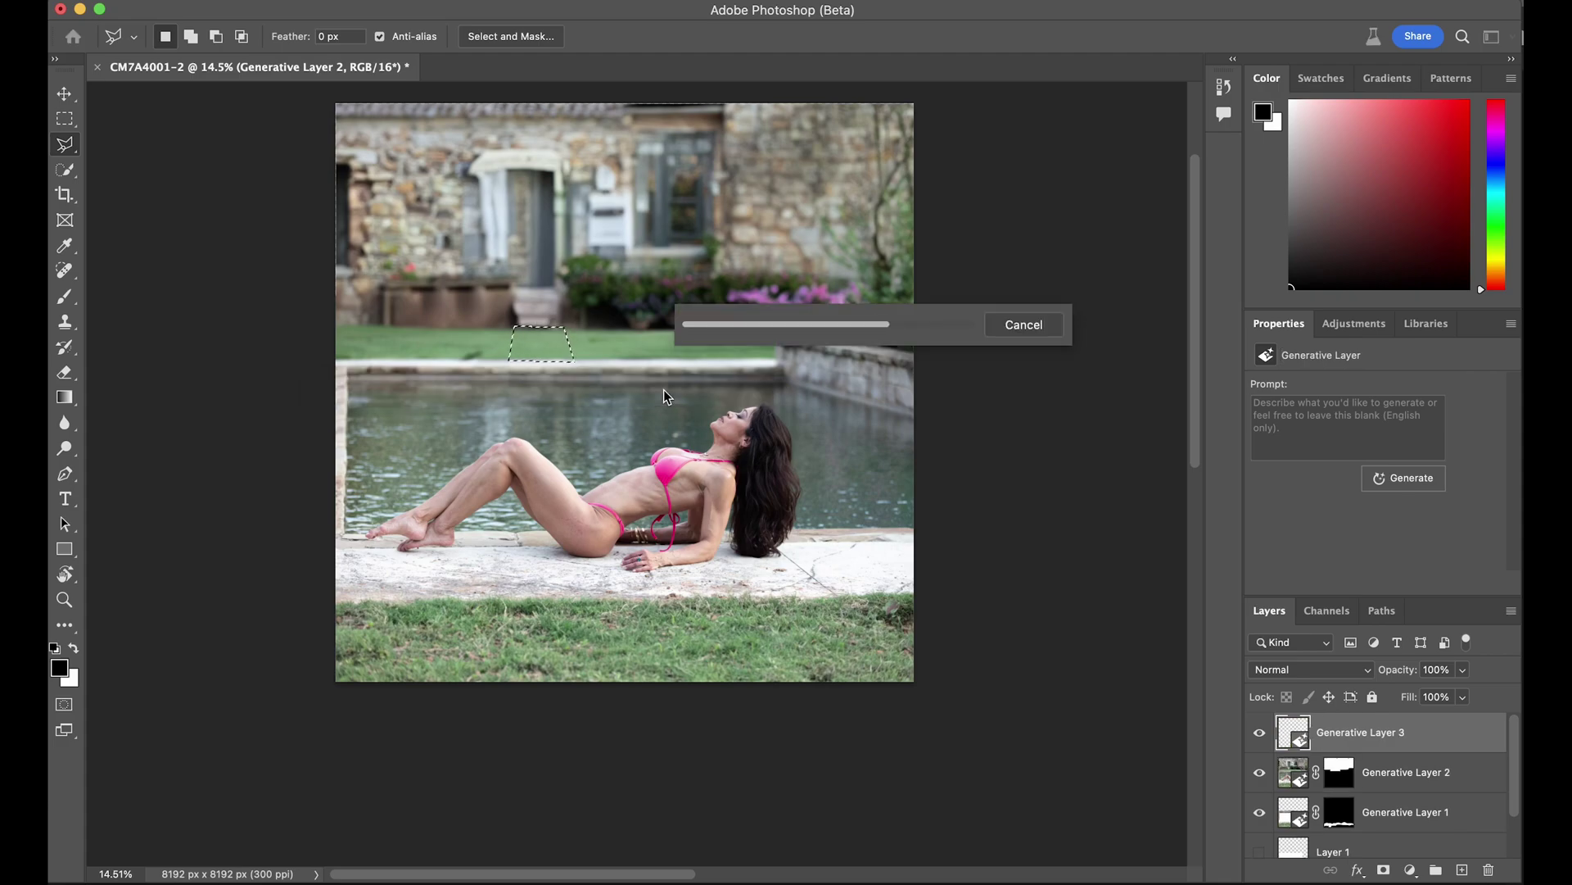
# Cycle through the three stone path variations and settle on variation 2 of 3.
pyautogui.click(508, 389)
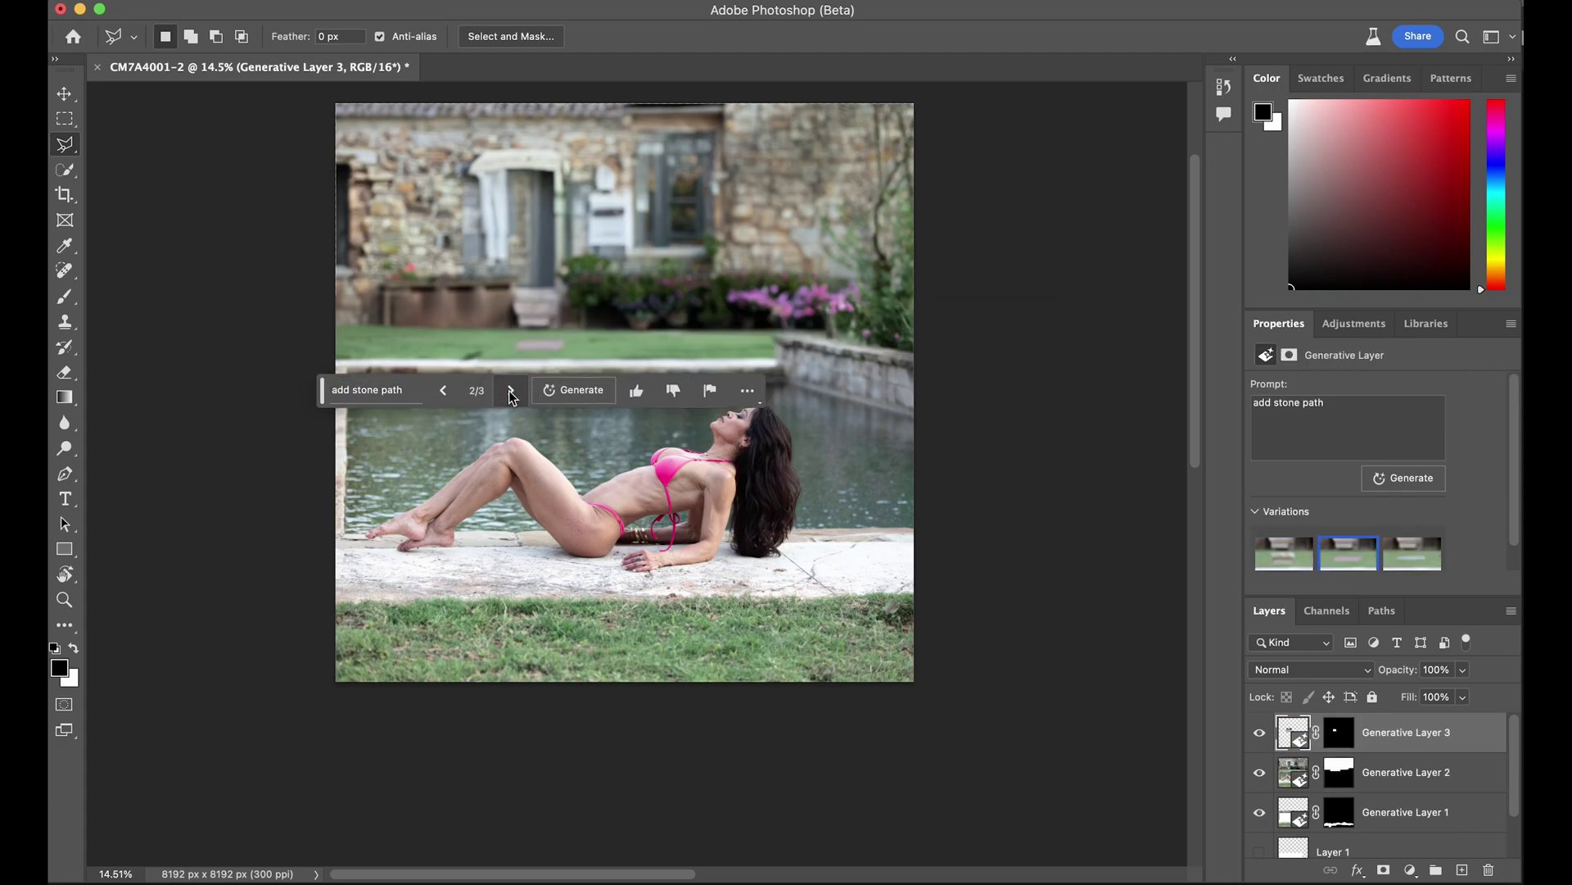
pyautogui.click(508, 389)
pyautogui.click(509, 390)
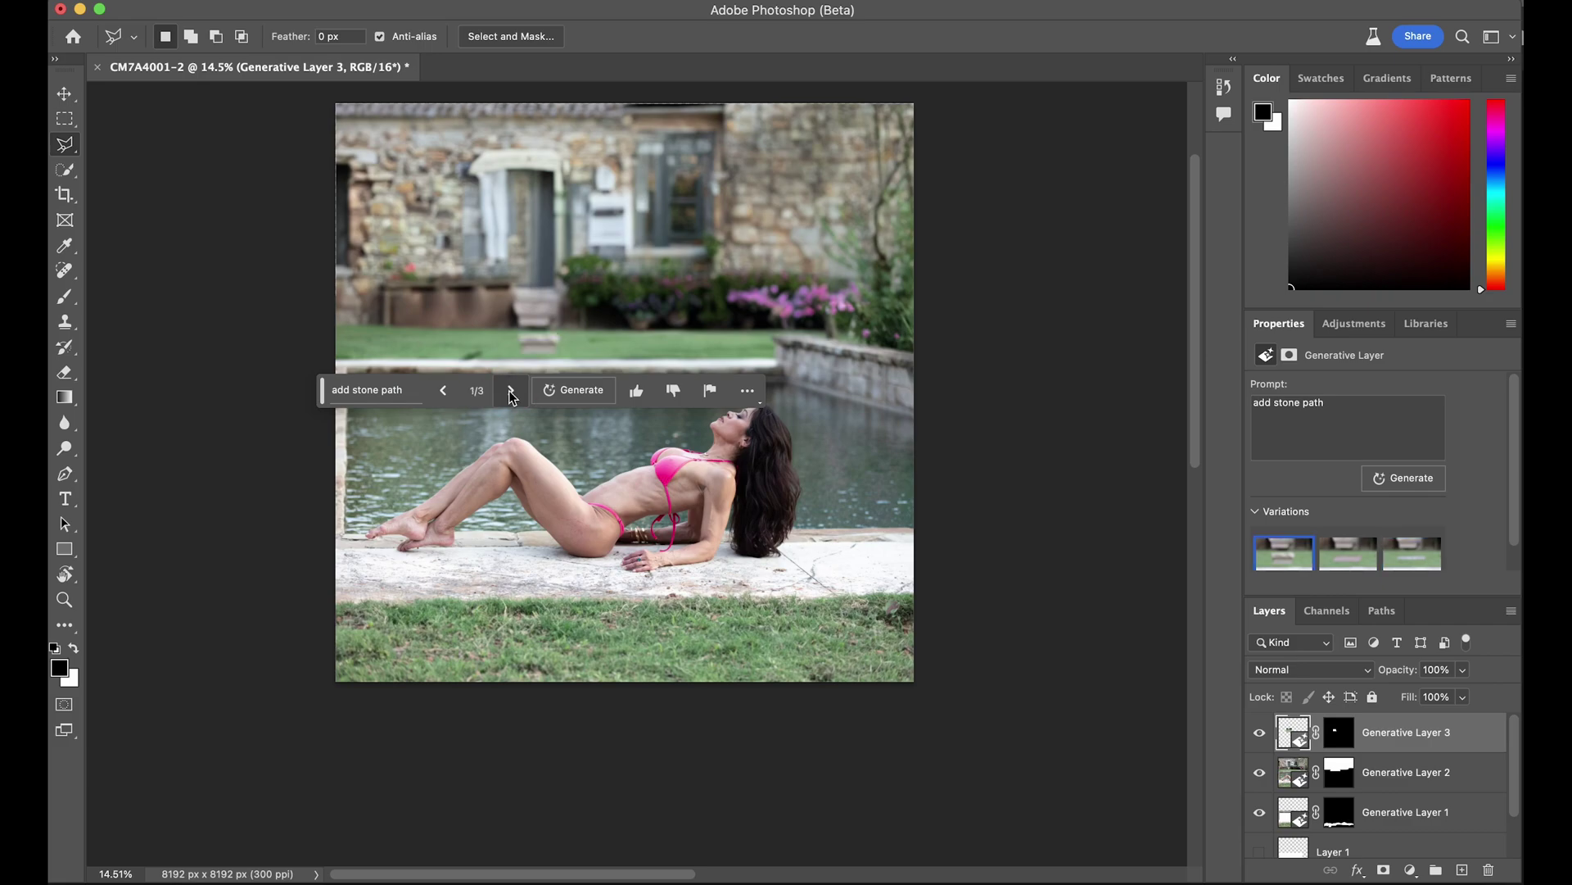
pyautogui.click(447, 390)
pyautogui.click(447, 390)
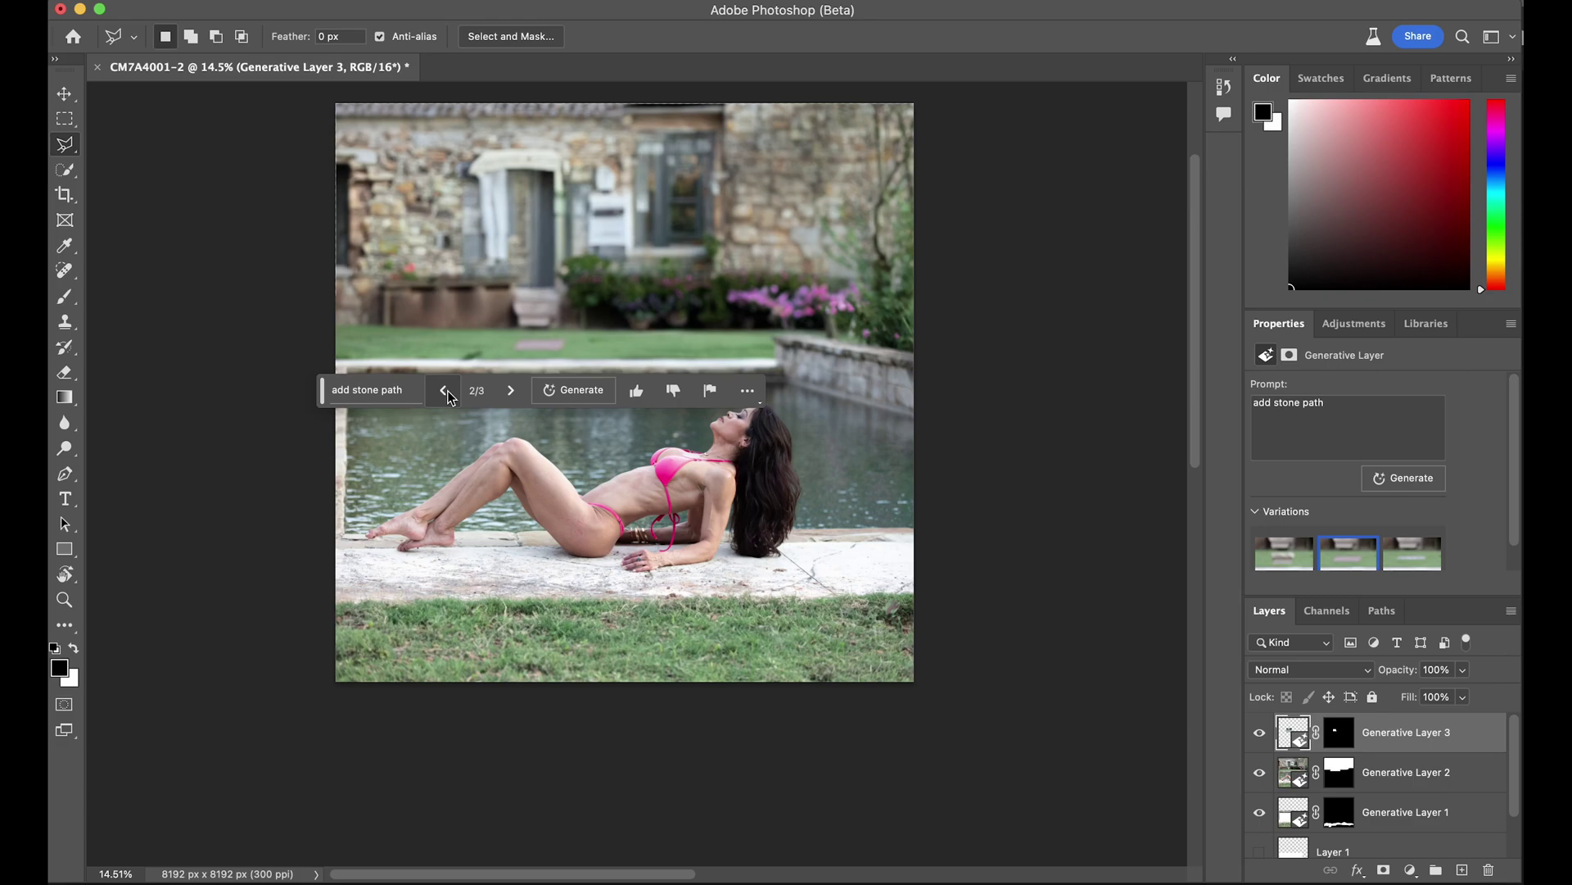
# Lasso the left planter and generative-fill it with 'light pink flowers'.
pyautogui.click(385, 259)
pyautogui.moveTo(385, 259)
pyautogui.mouseDown()
pyautogui.moveTo(523, 286)
pyautogui.moveTo(519, 254)
pyautogui.moveTo(380, 251)
pyautogui.moveTo(536, 241)
pyautogui.moveTo(386, 258)
pyautogui.mouseUp()
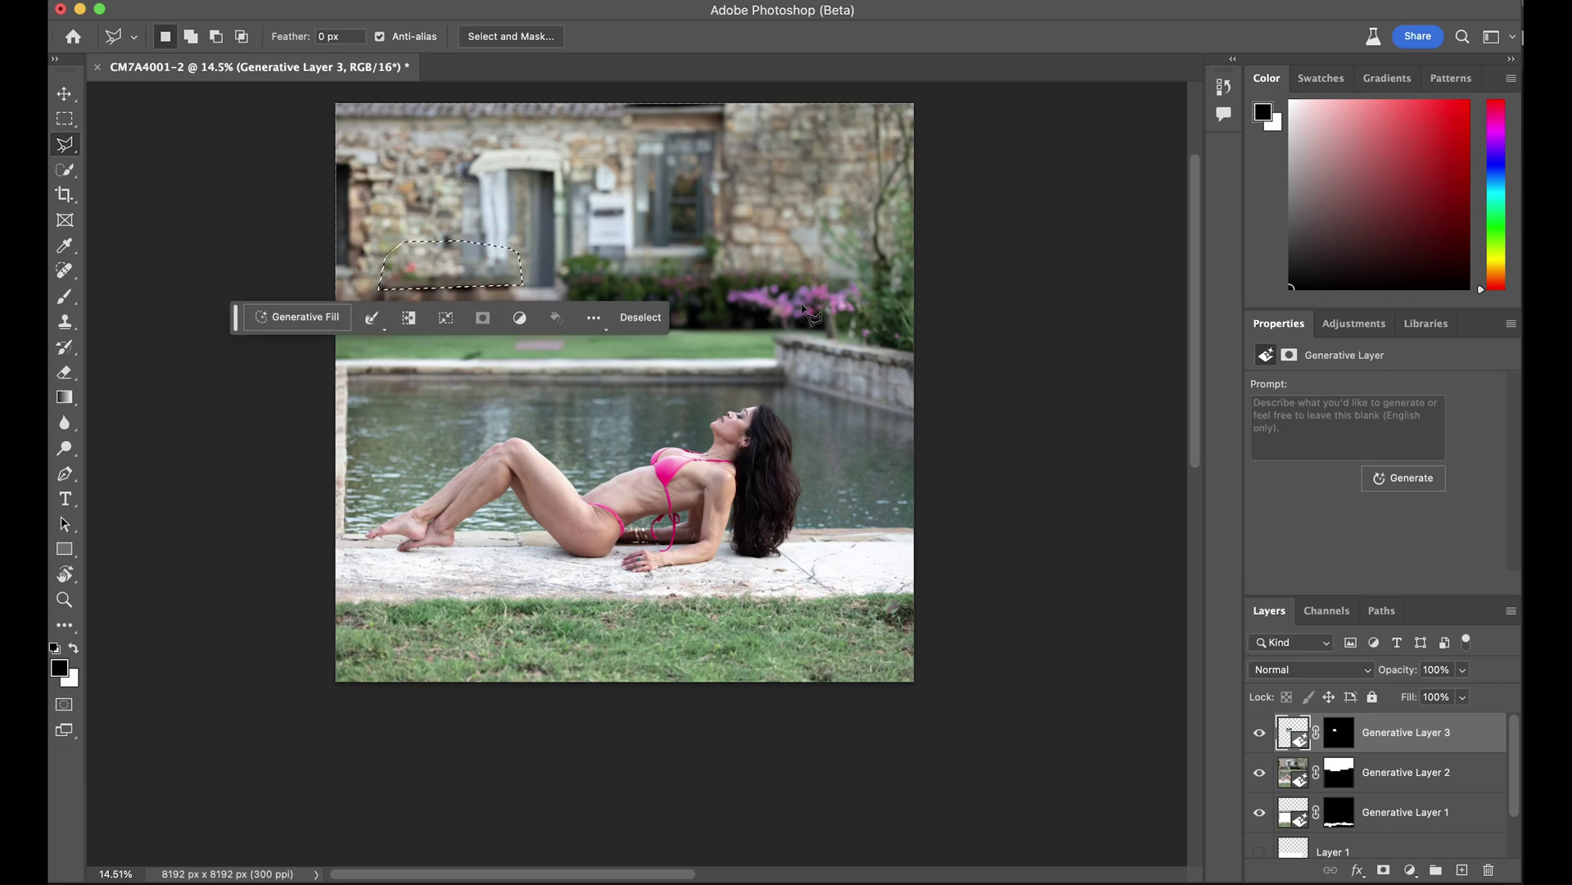
pyautogui.click(296, 317)
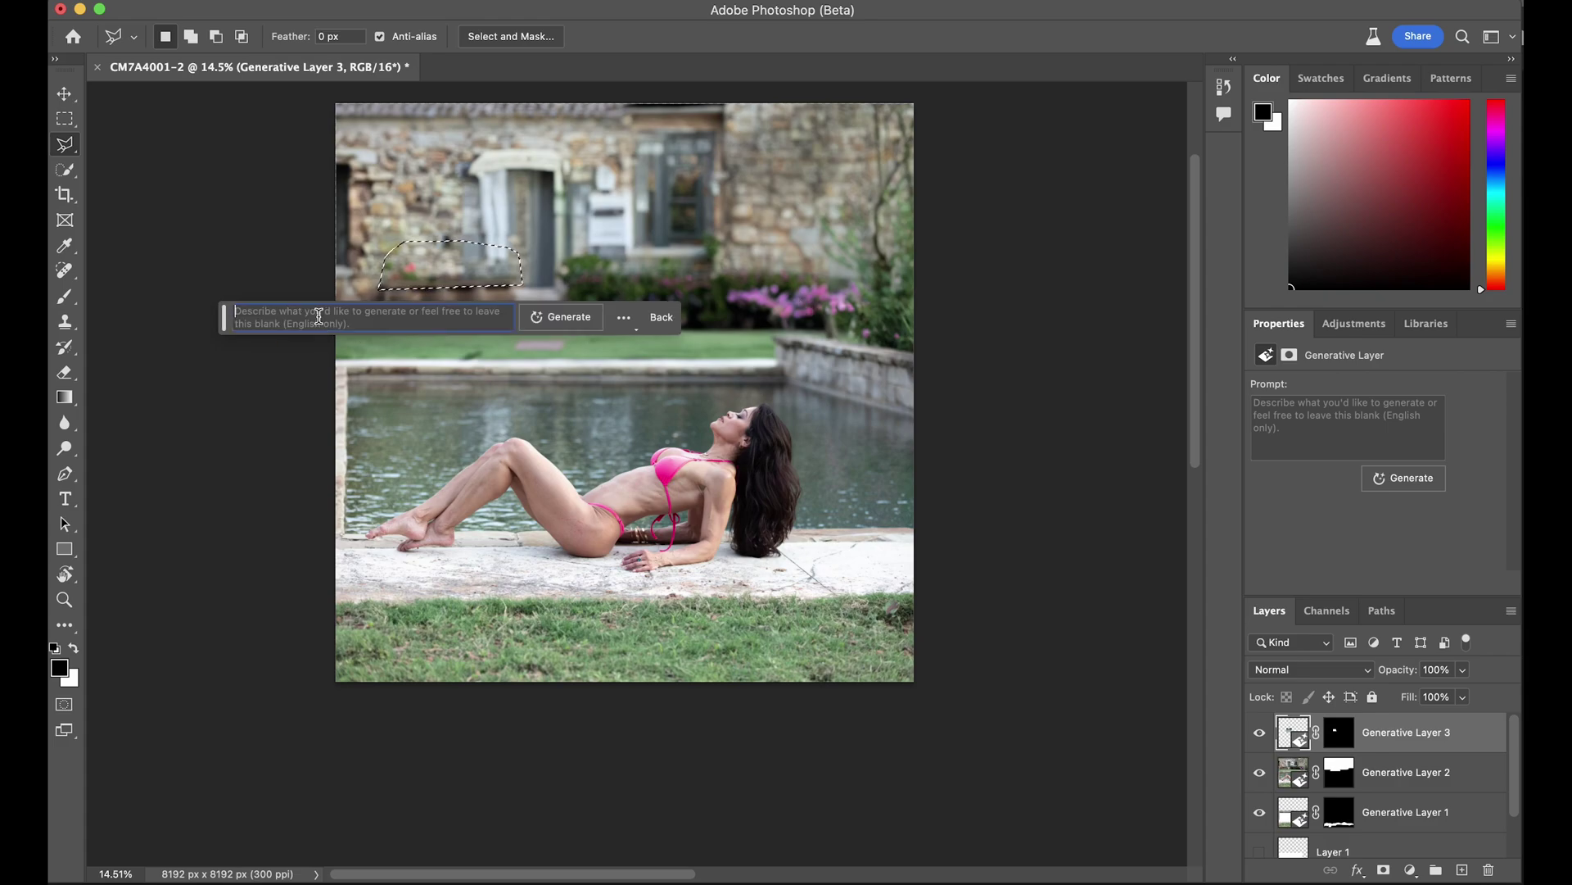
pyautogui.write('pink flowe')
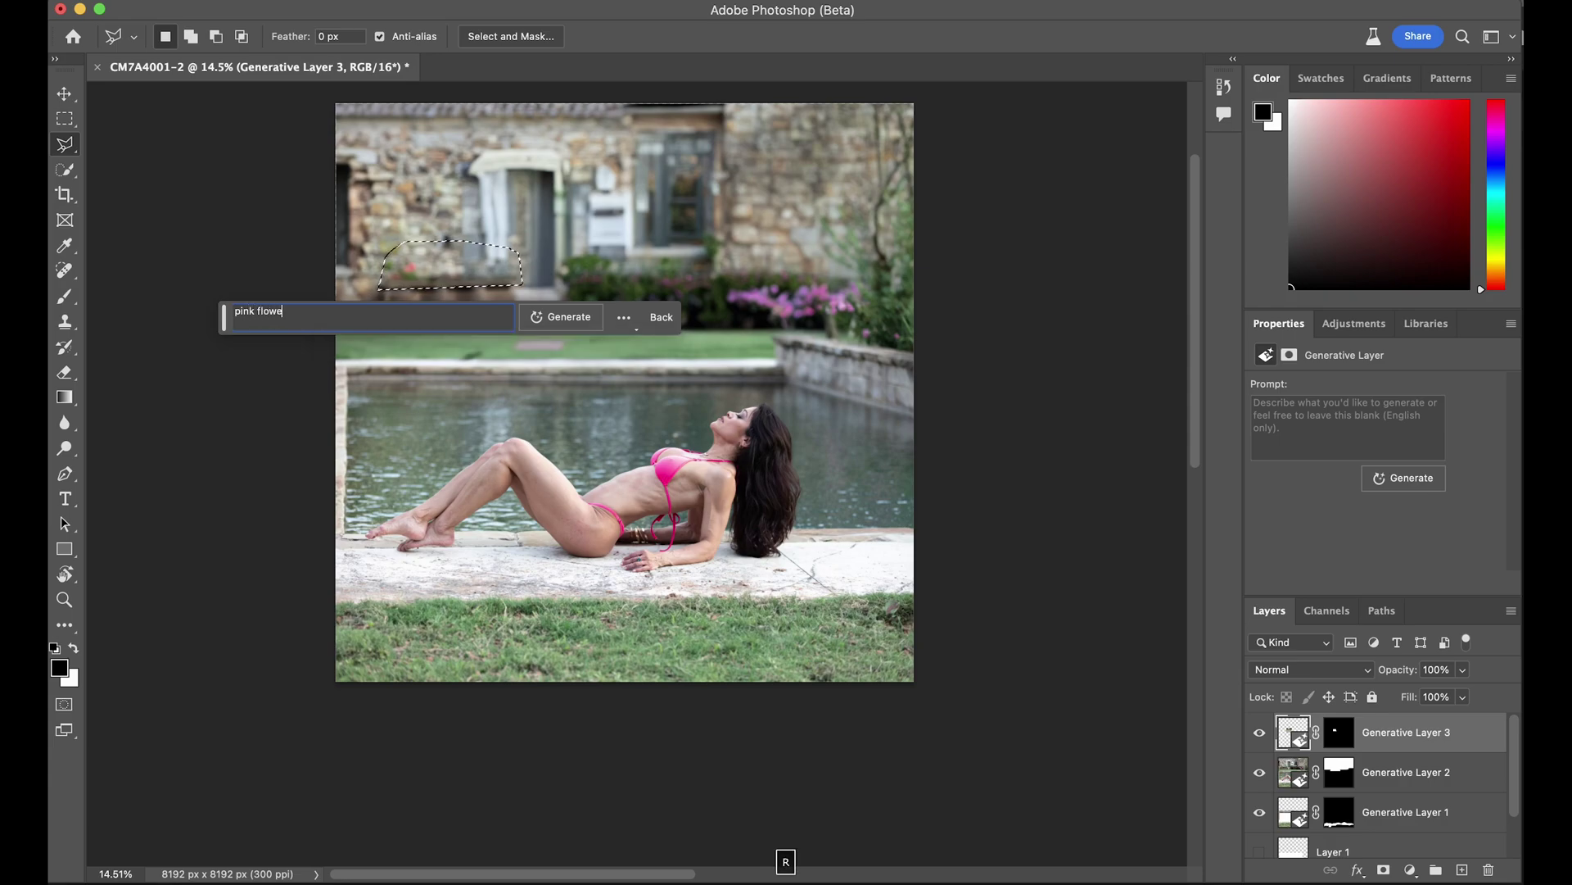
pyautogui.press('BackSpace')
pyautogui.press('BackSpace')
pyautogui.press('BackSpace')
pyautogui.press('BackSpace')
pyautogui.press('BackSpace')
pyautogui.press('BackSpace')
pyautogui.press('BackSpace')
pyautogui.press('BackSpace')
pyautogui.press('BackSpace')
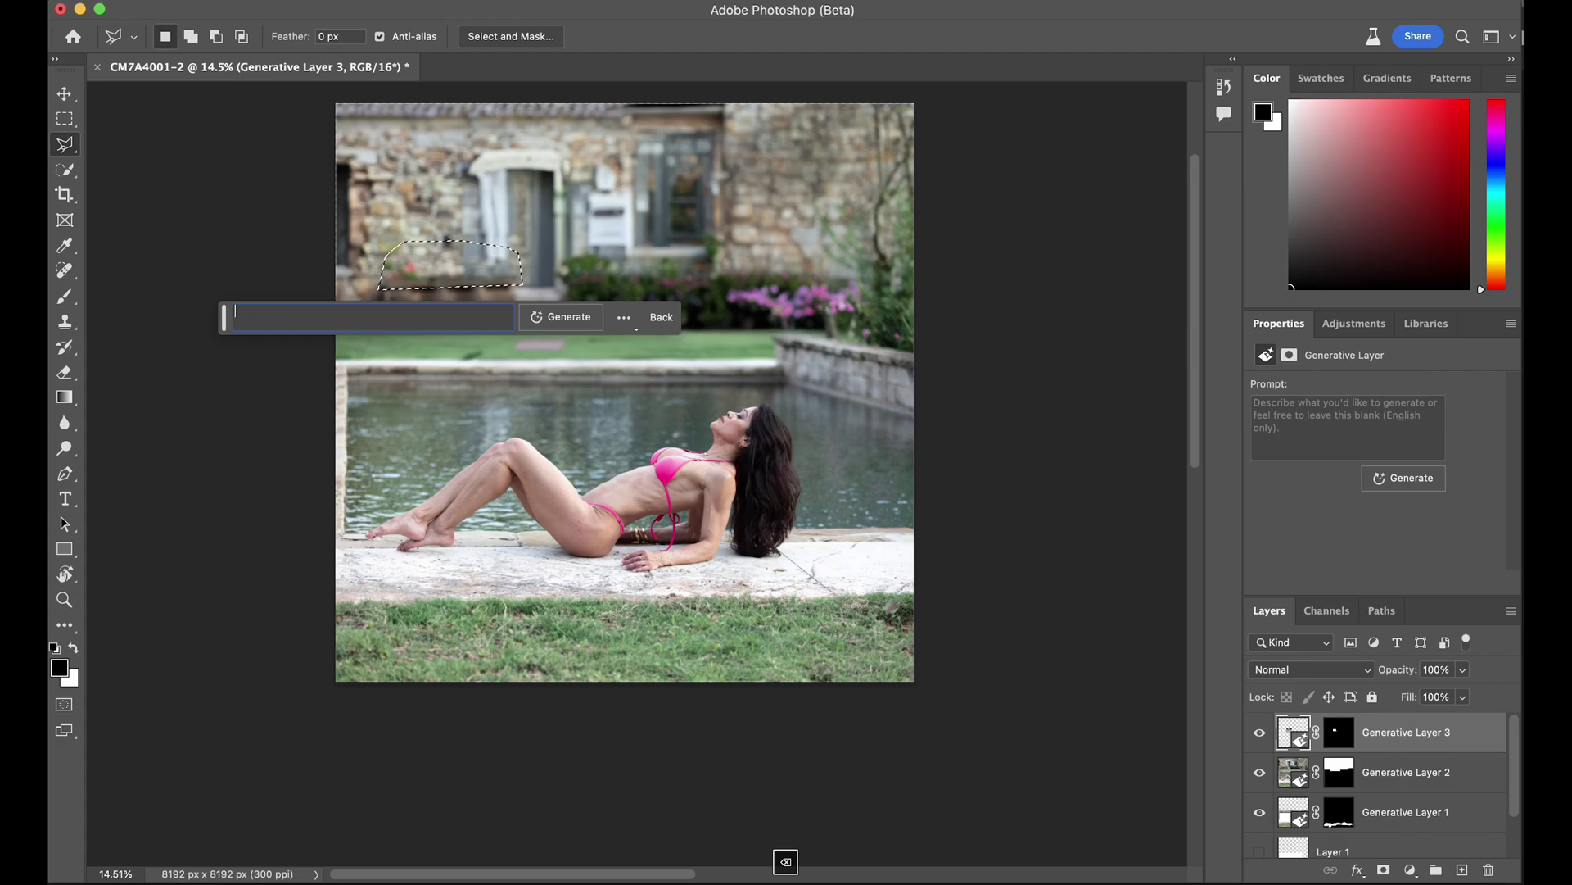
pyautogui.write('light pink flowers')
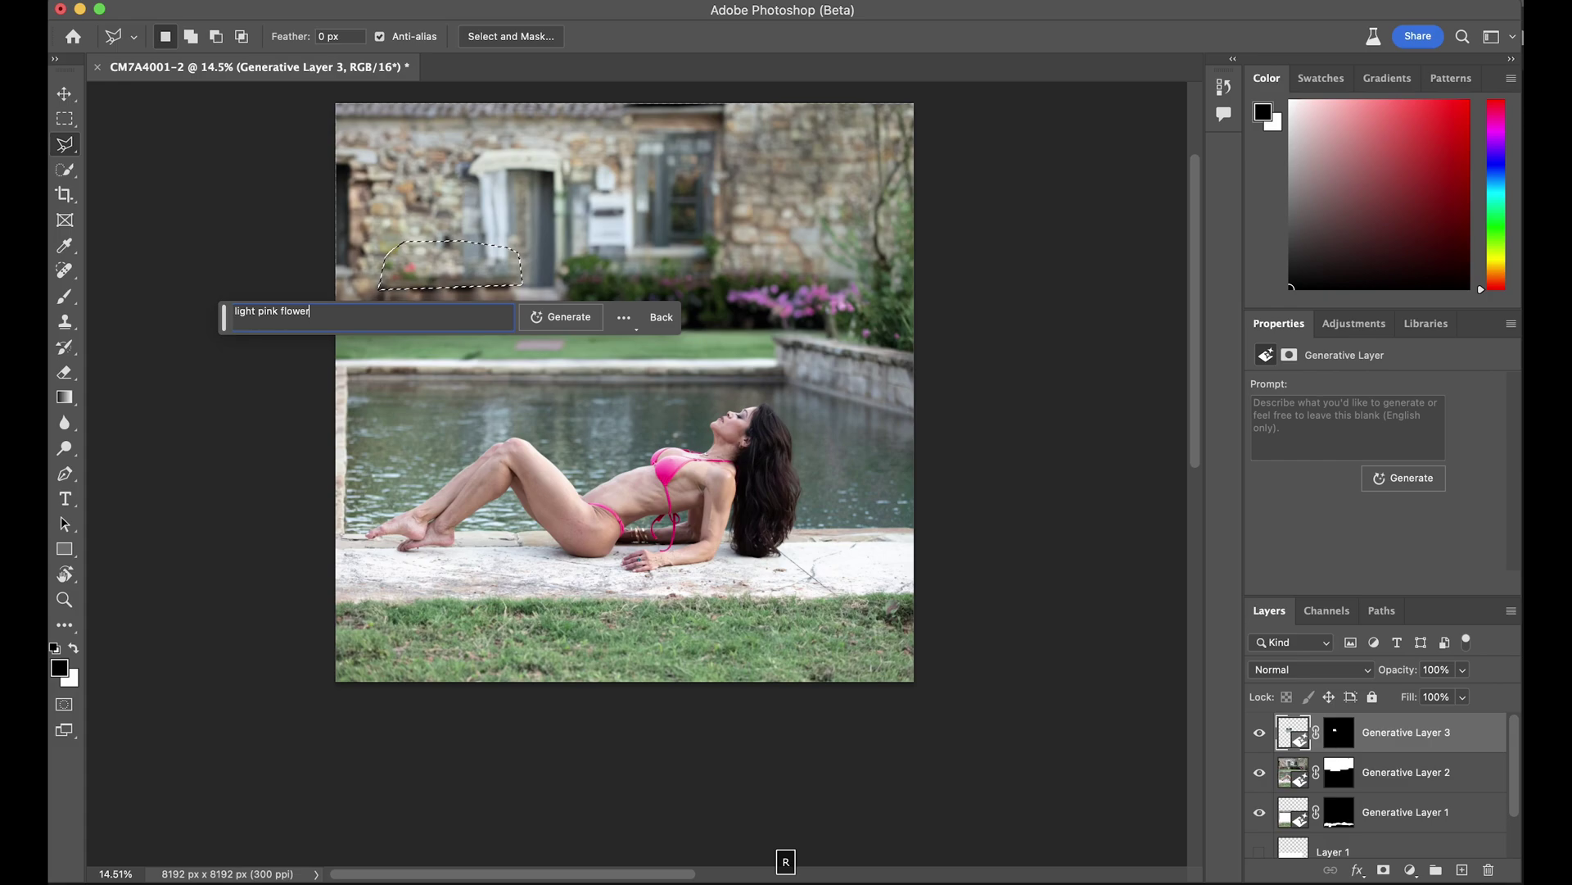
pyautogui.click(557, 318)
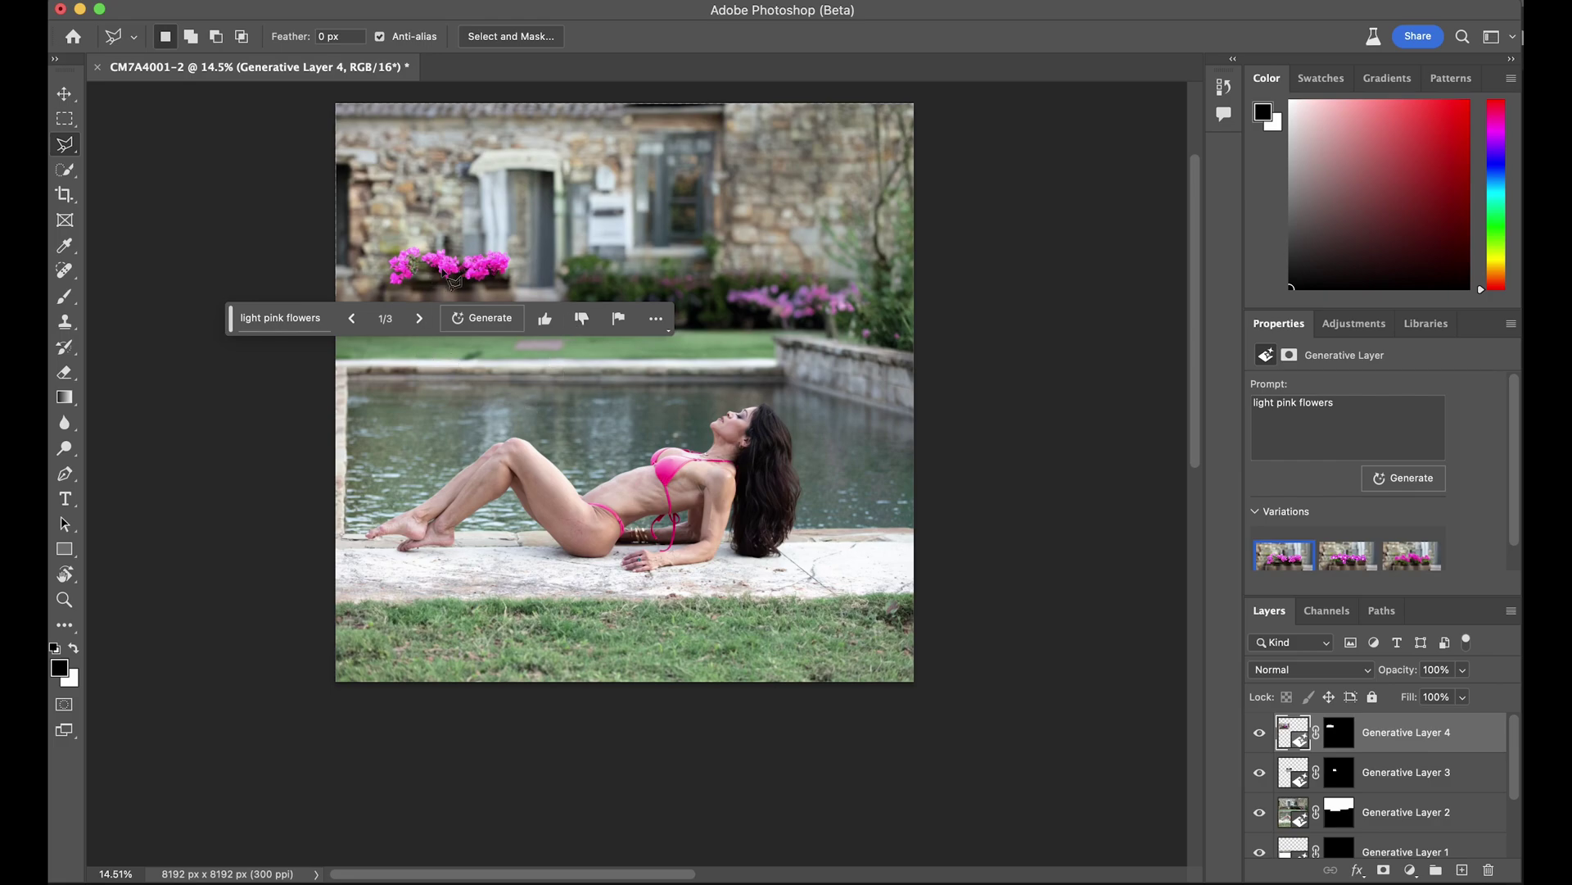
# Zoom in on the flowers, compare the three variations, and rate two of them negatively.
pyautogui.press('super+space')
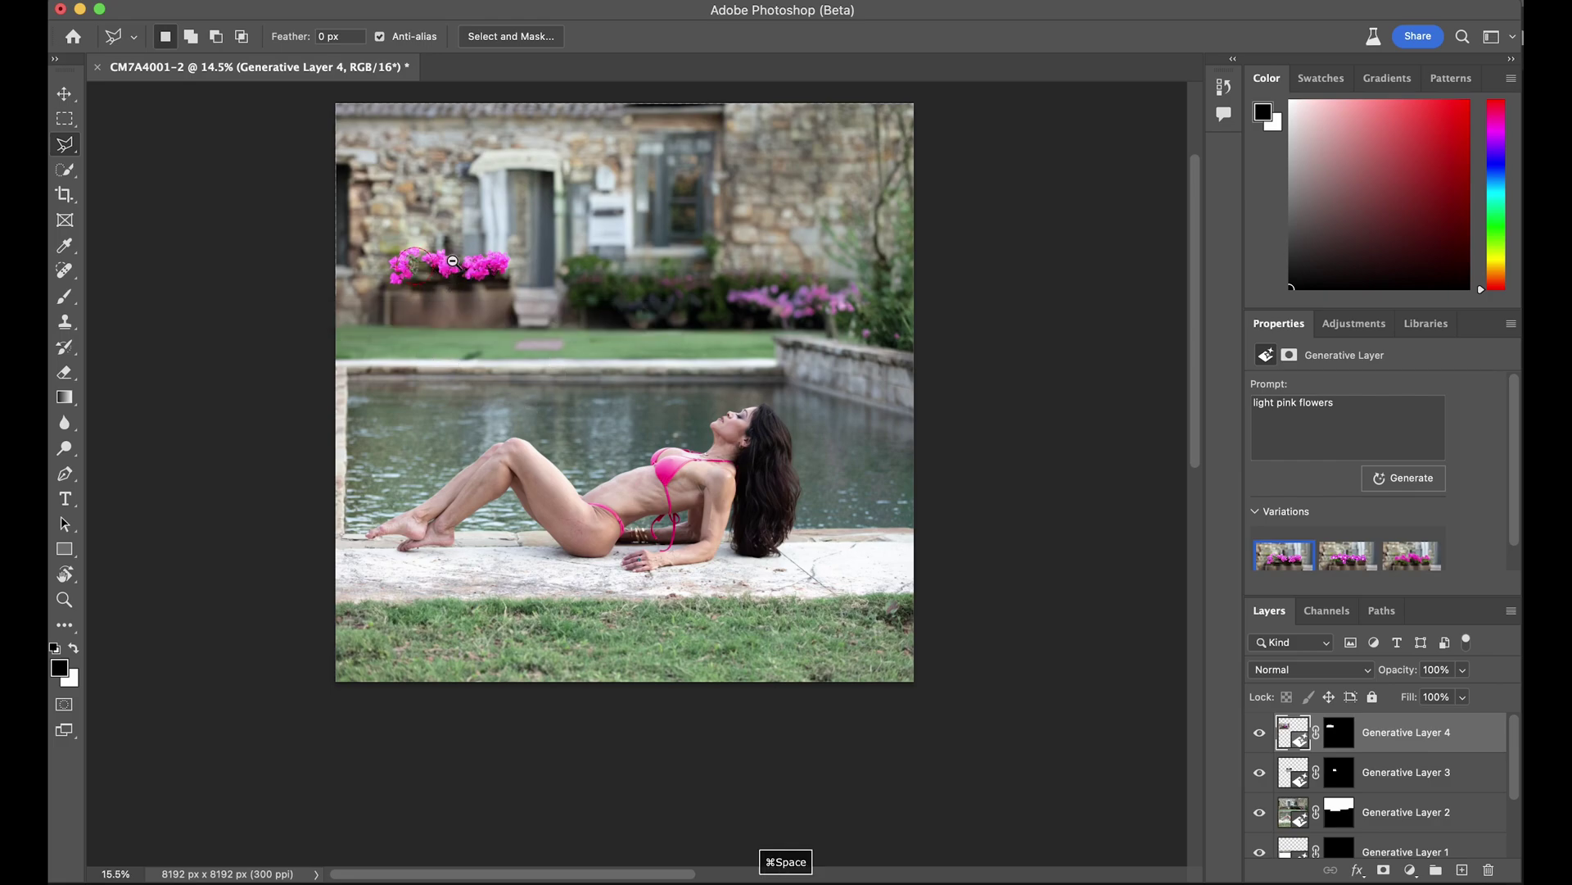
pyautogui.moveTo(416, 267); pyautogui.dragTo(458, 285)
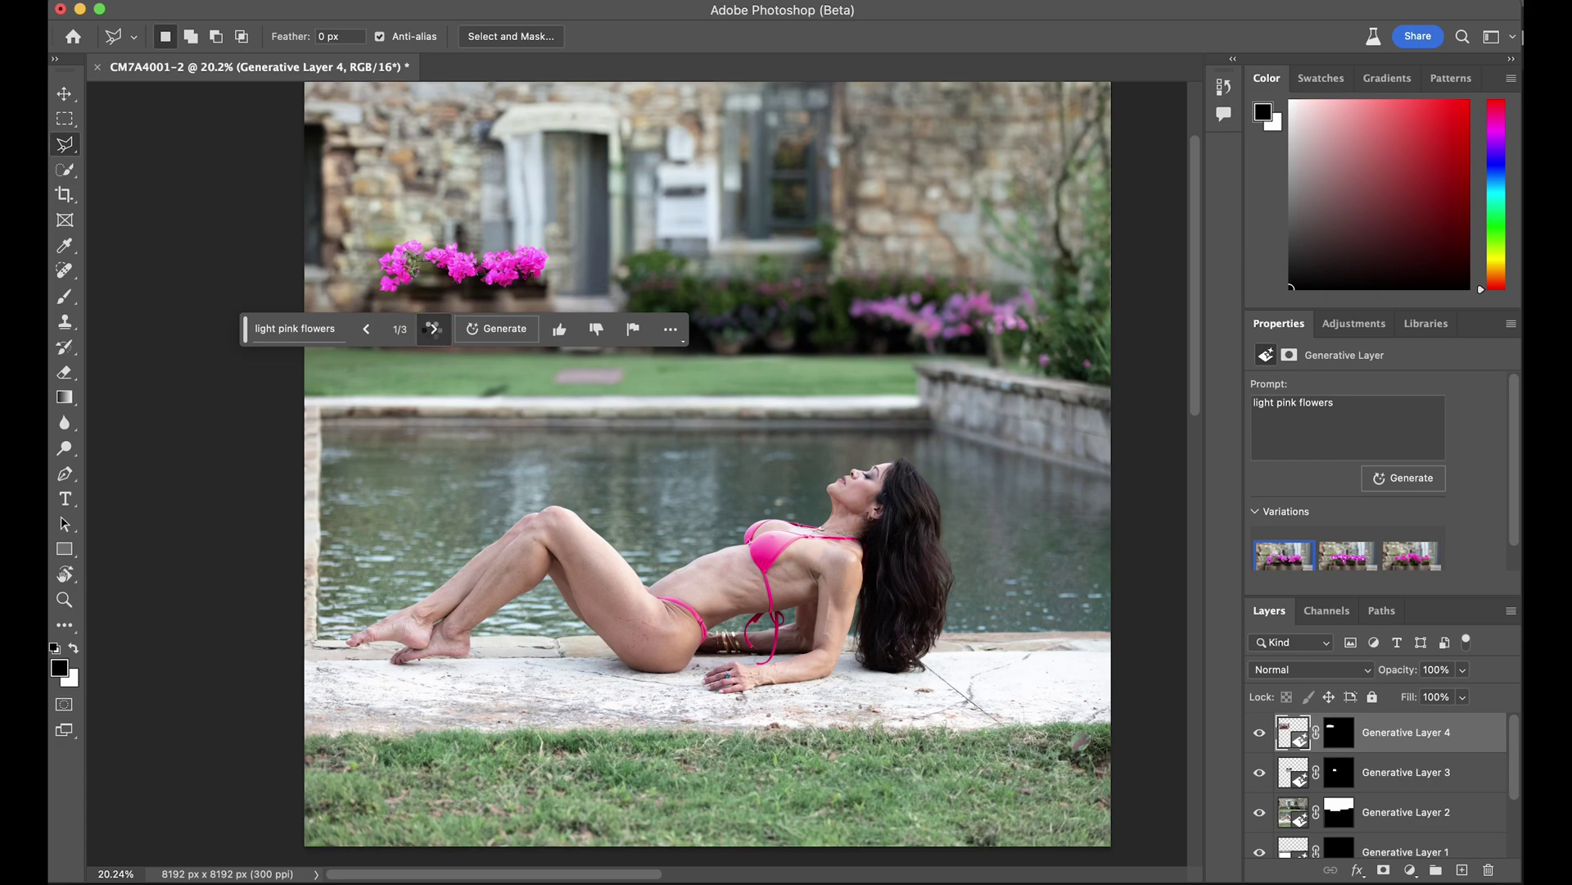
pyautogui.click(434, 329)
pyautogui.click(433, 329)
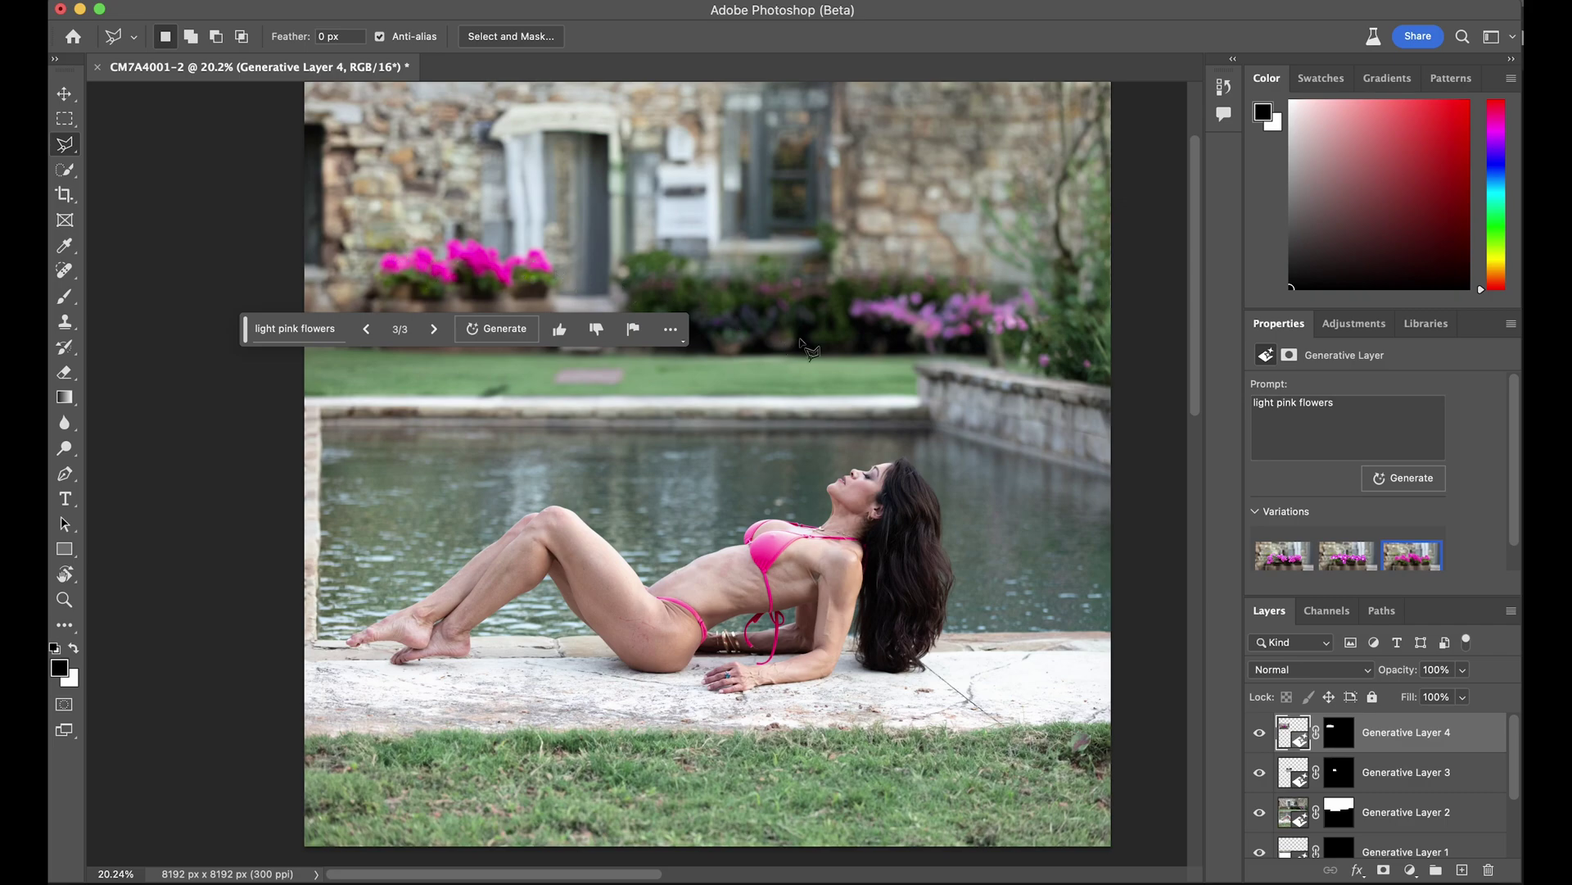
pyautogui.click(368, 330)
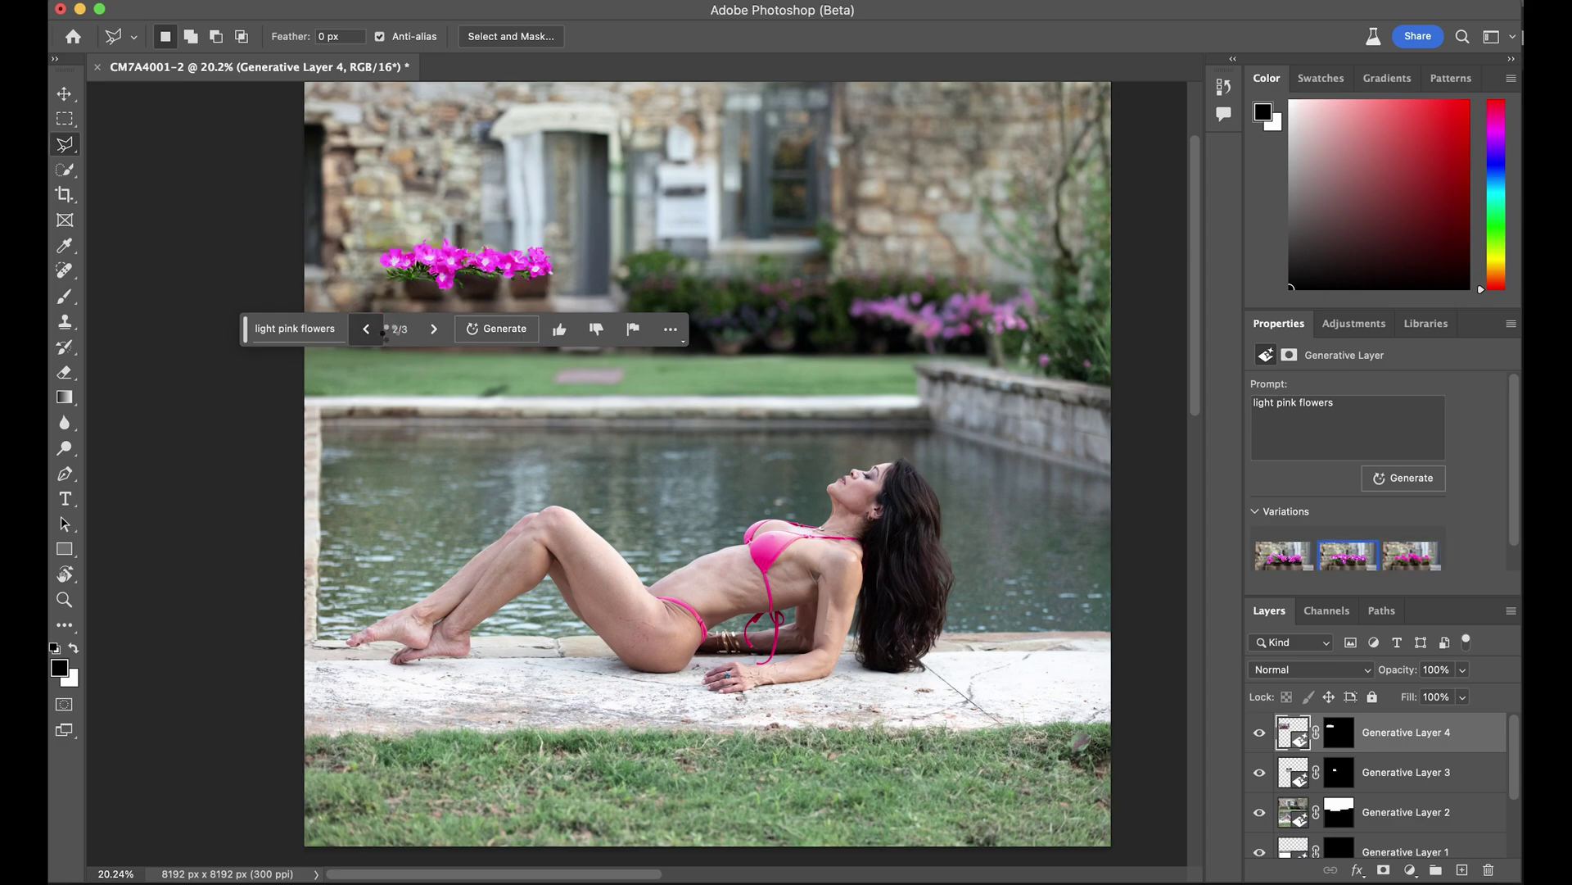
pyautogui.click(368, 330)
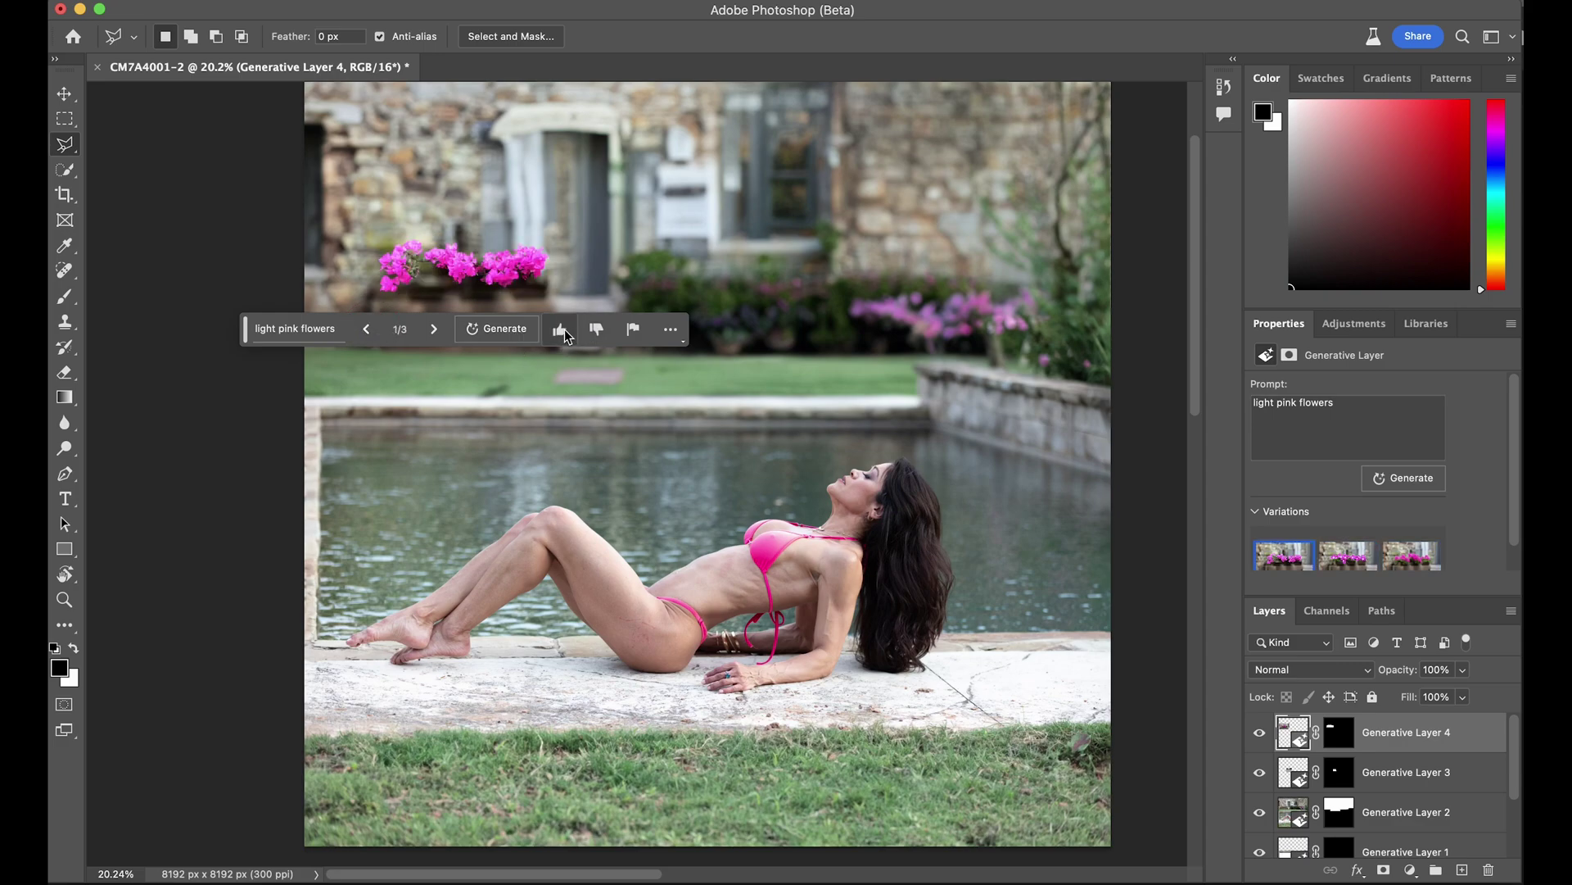
pyautogui.click(596, 329)
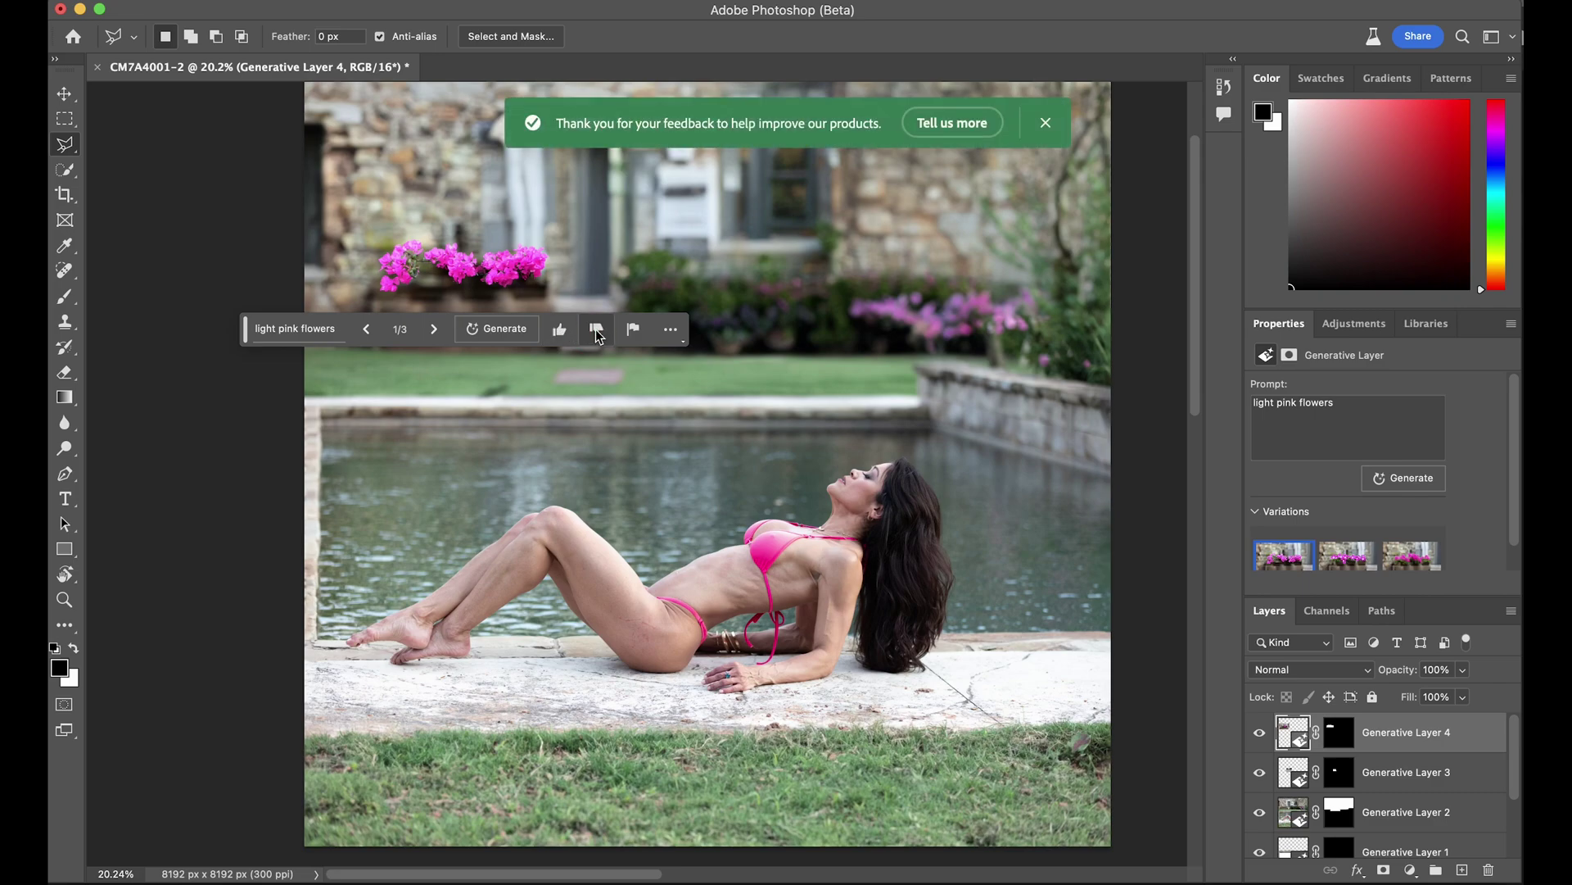
pyautogui.click(434, 329)
pyautogui.click(597, 329)
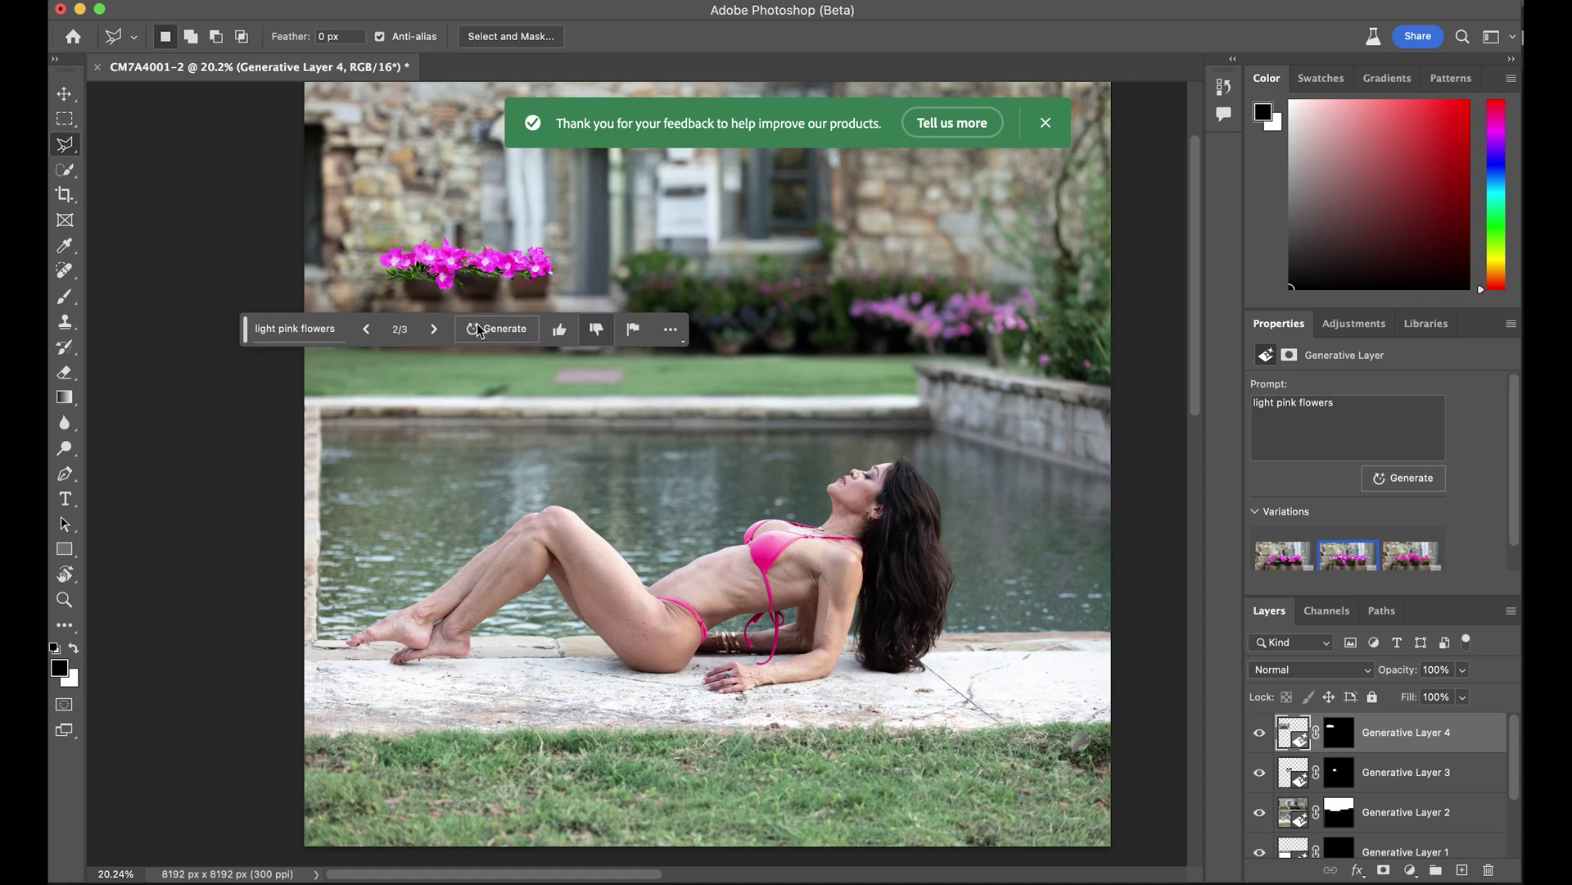
pyautogui.click(434, 330)
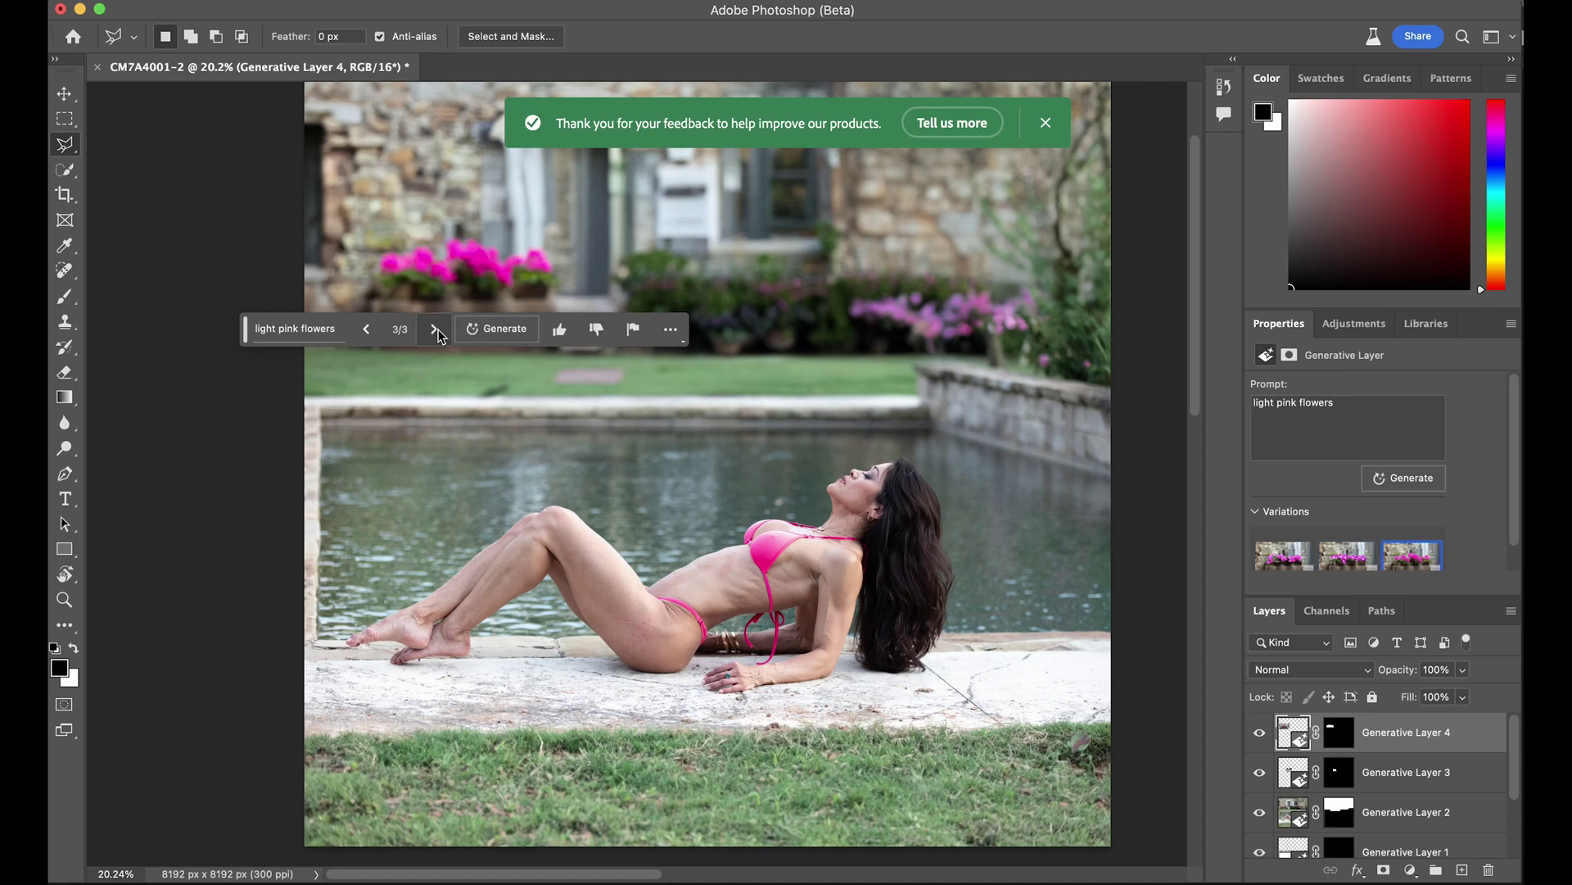
# Generate more flower variations, then settle on variation 1 of 6.
pyautogui.click(496, 331)
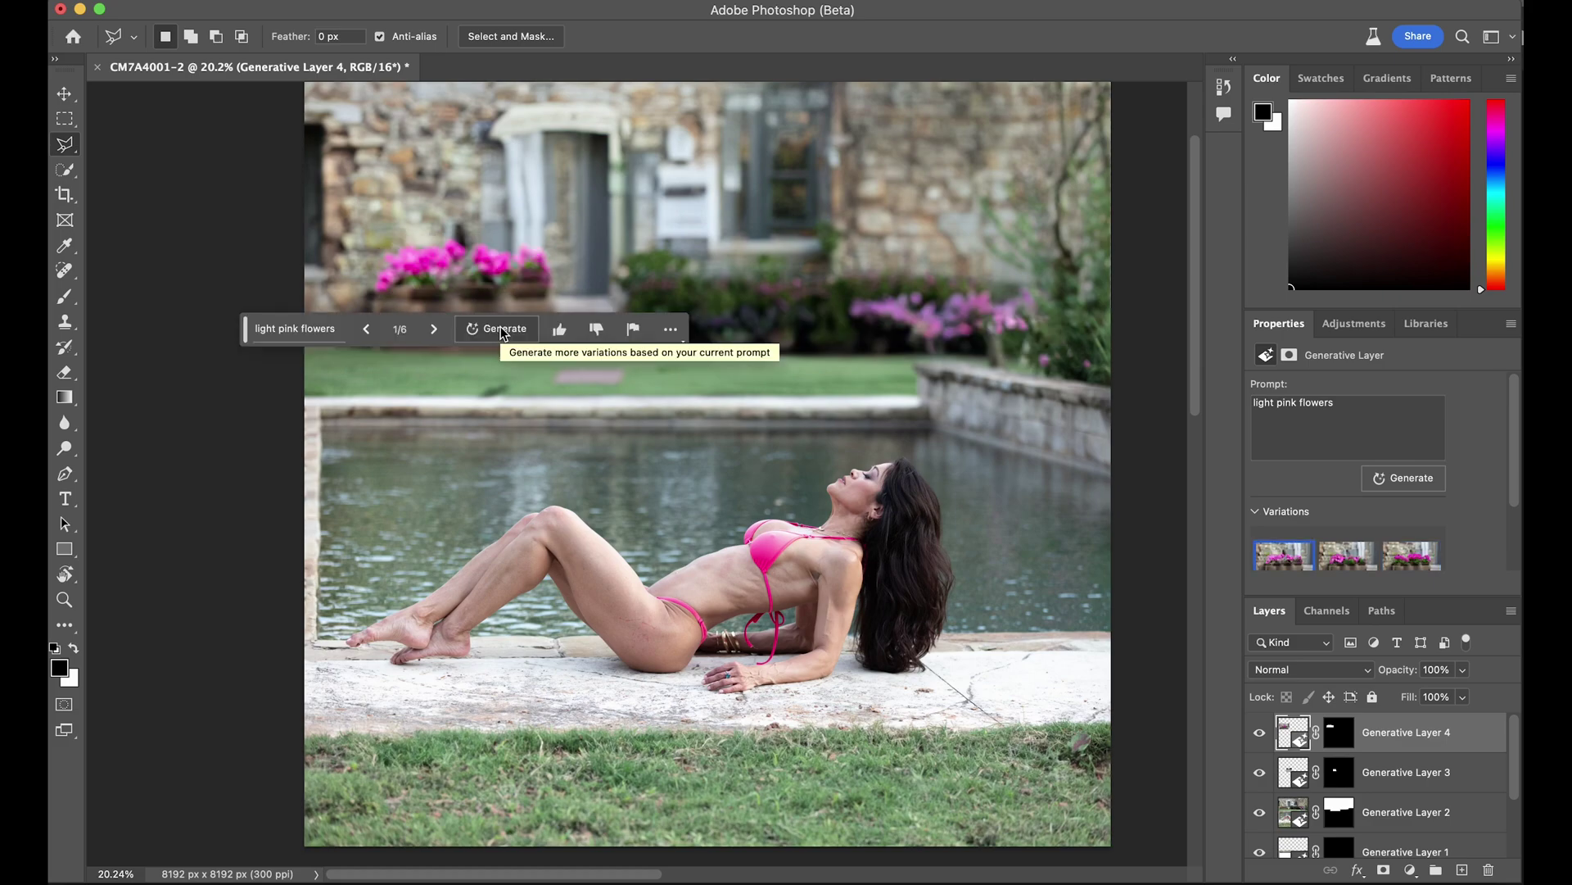
pyautogui.click(436, 331)
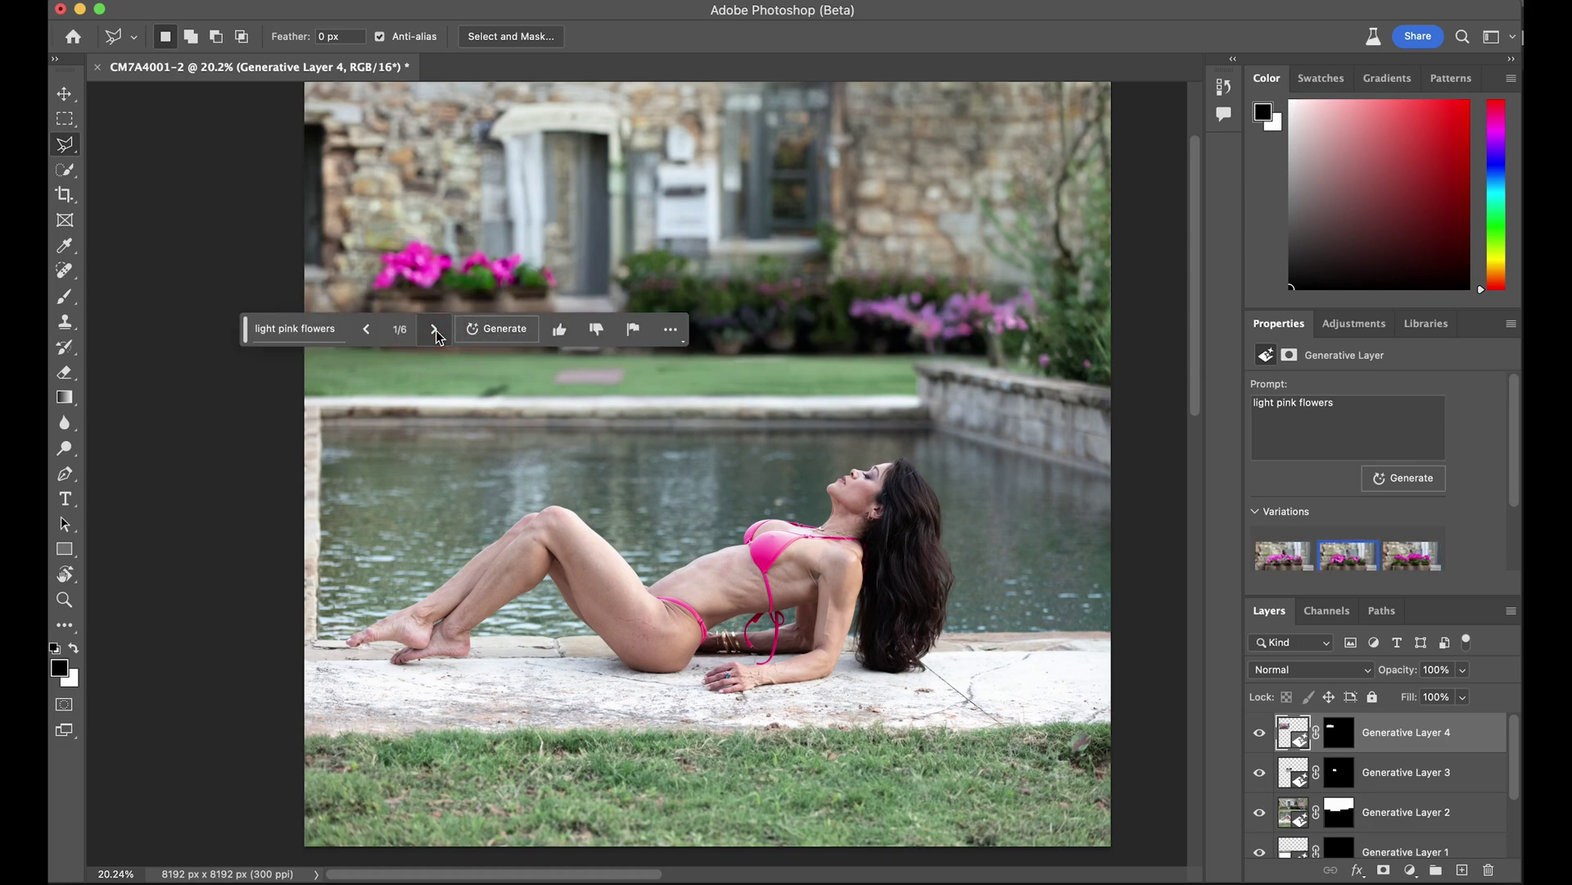
pyautogui.click(436, 330)
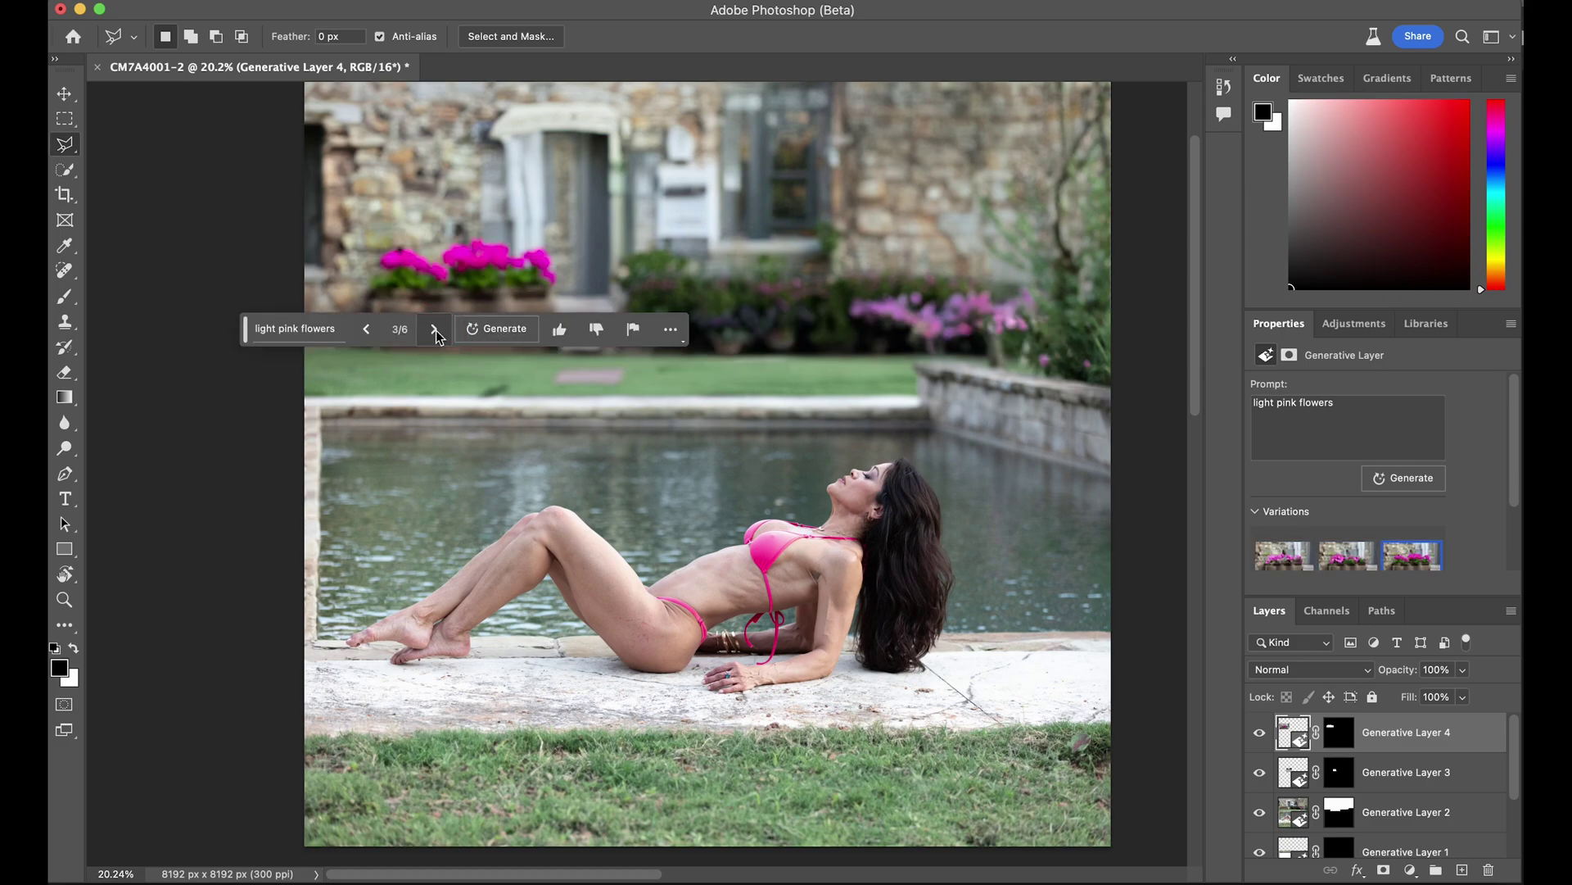
pyautogui.click(368, 330)
pyautogui.click(370, 331)
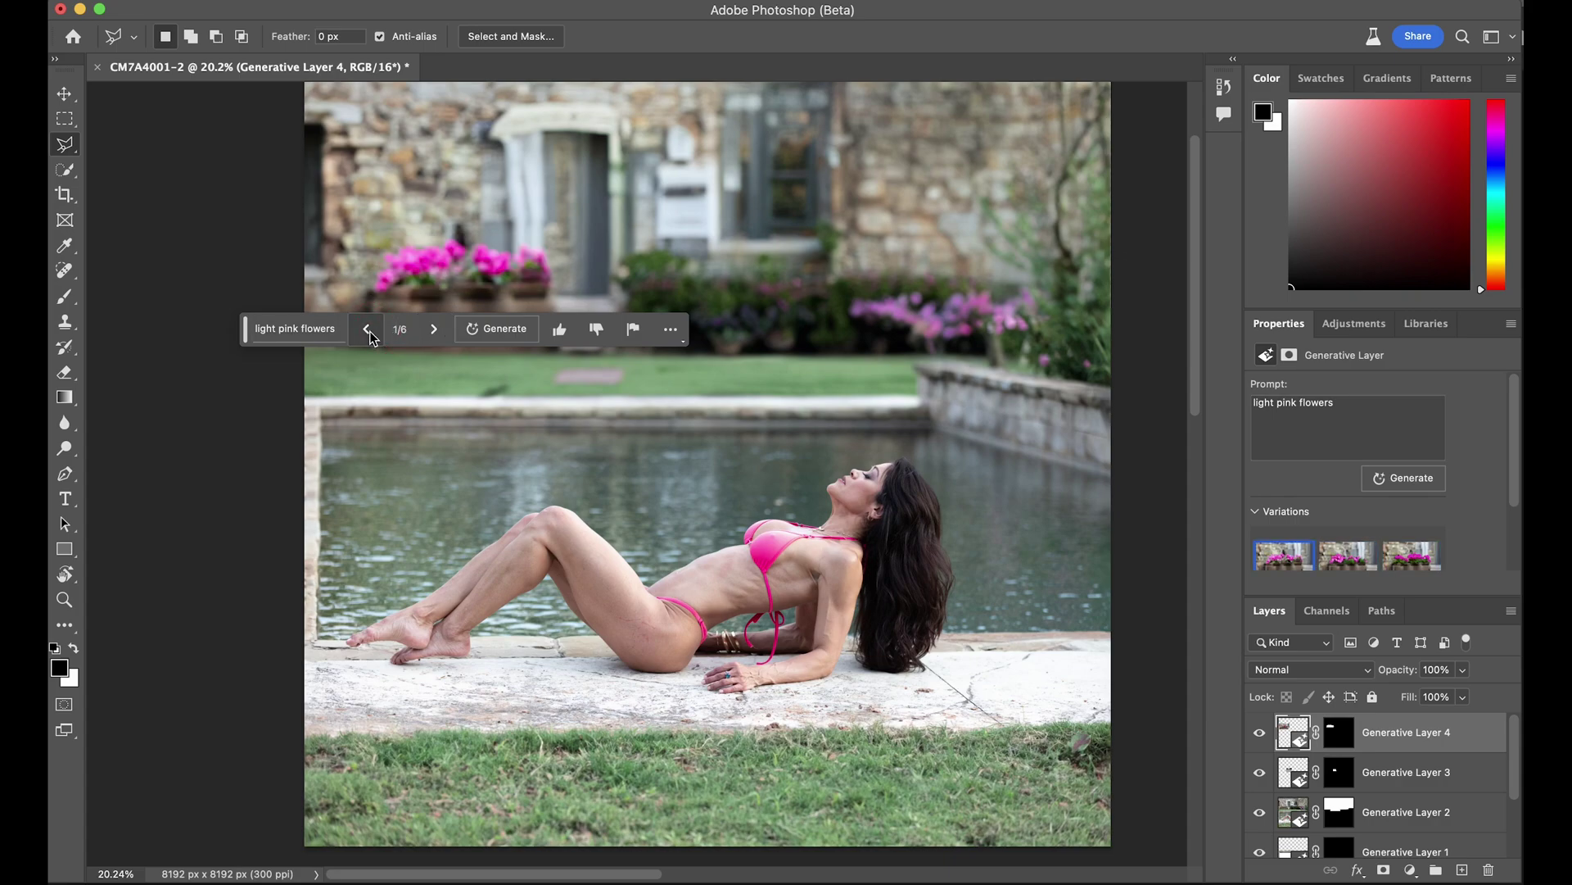
pyautogui.scroll(-1, 598, 273)
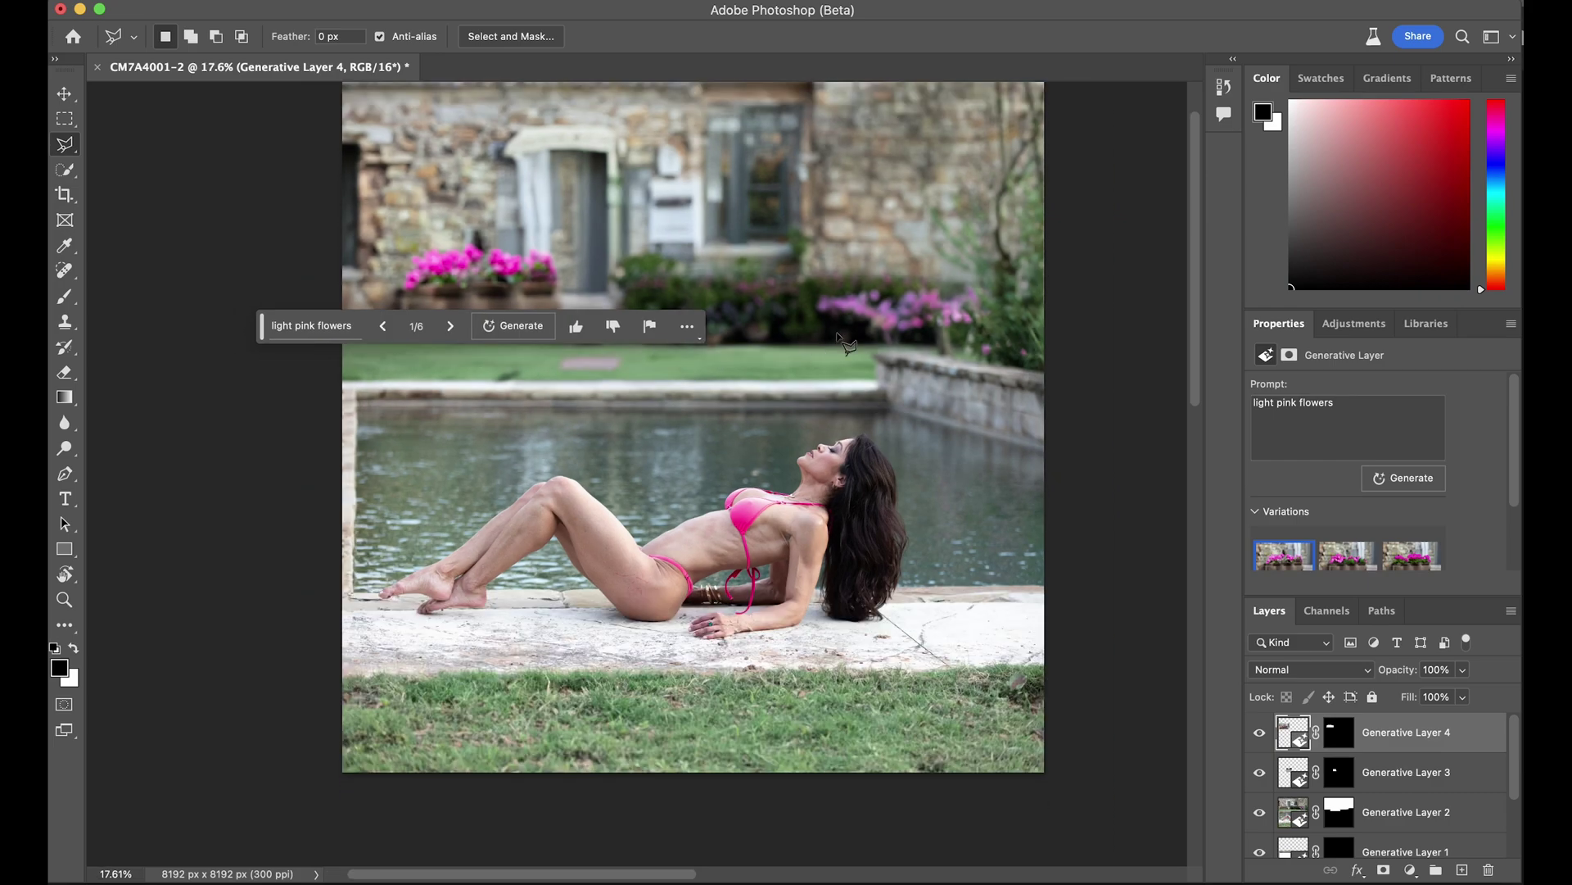
# Zoom out and lasso a rectangular patch on the villa's upper-right stone wall.
pyautogui.press('super+space')
pyautogui.moveTo(861, 336); pyautogui.dragTo(862, 297)
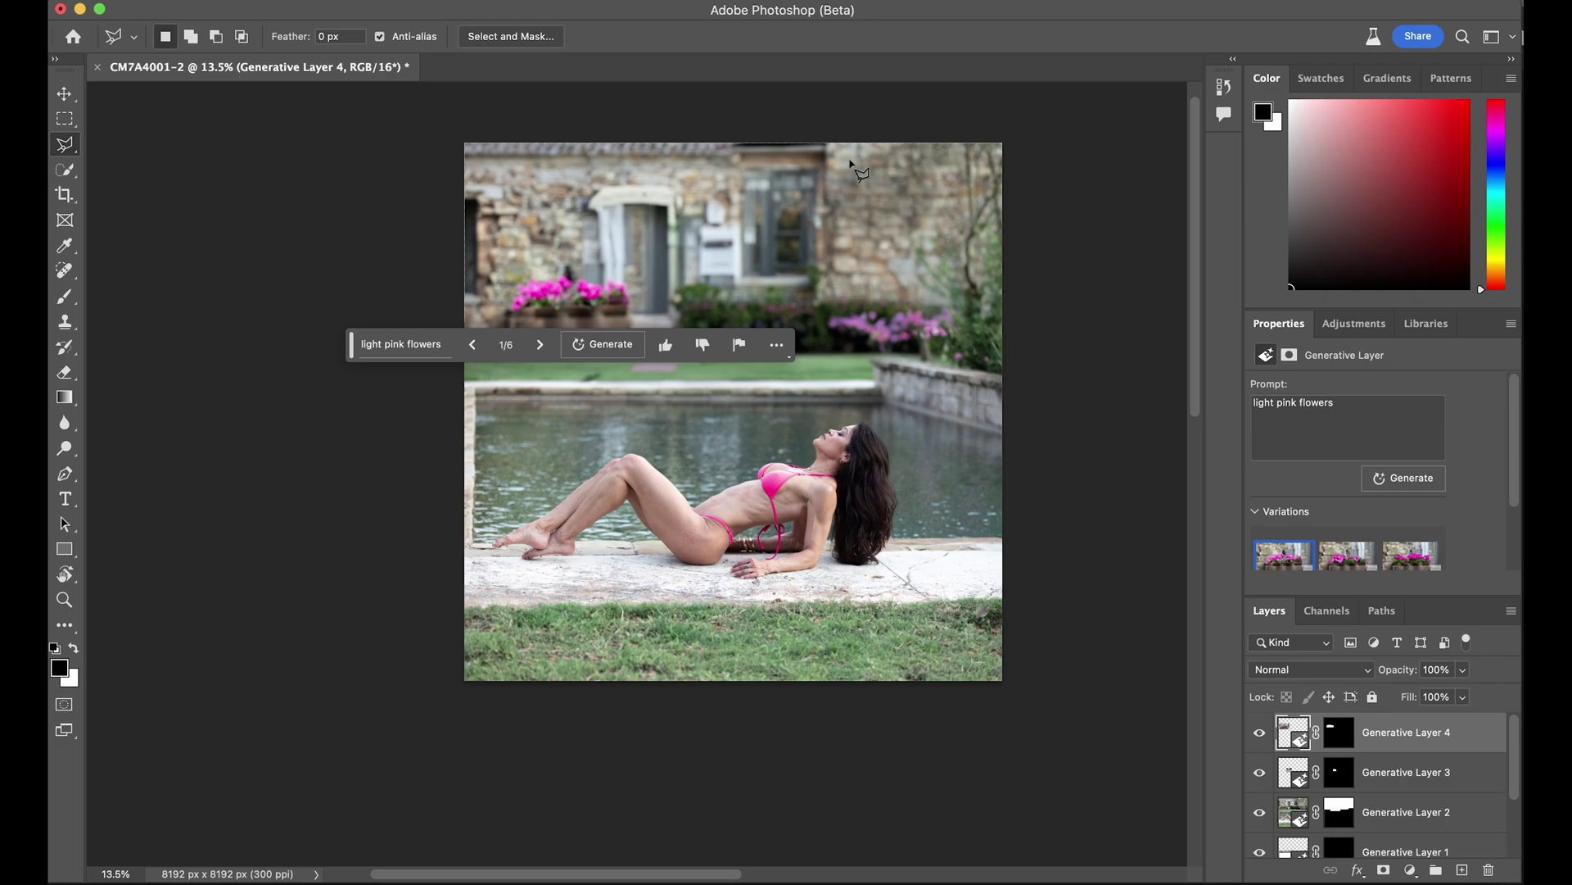
pyautogui.moveTo(850, 164)
pyautogui.mouseDown()
pyautogui.moveTo(848, 286)
pyautogui.moveTo(939, 284)
pyautogui.mouseUp()
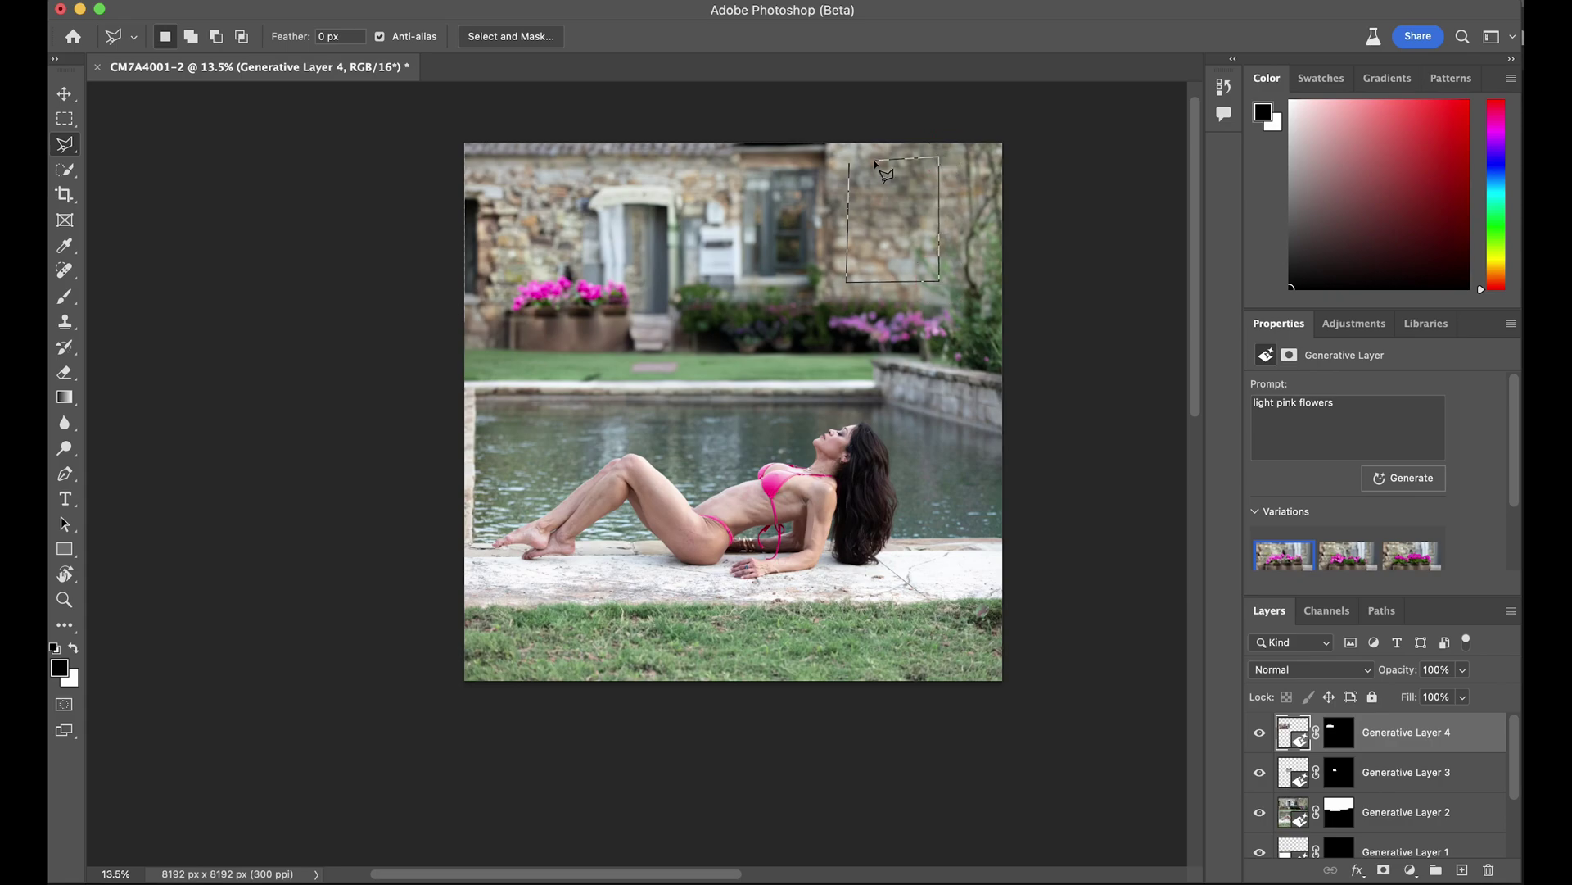
pyautogui.moveTo(848, 162); pyautogui.dragTo(849, 163)
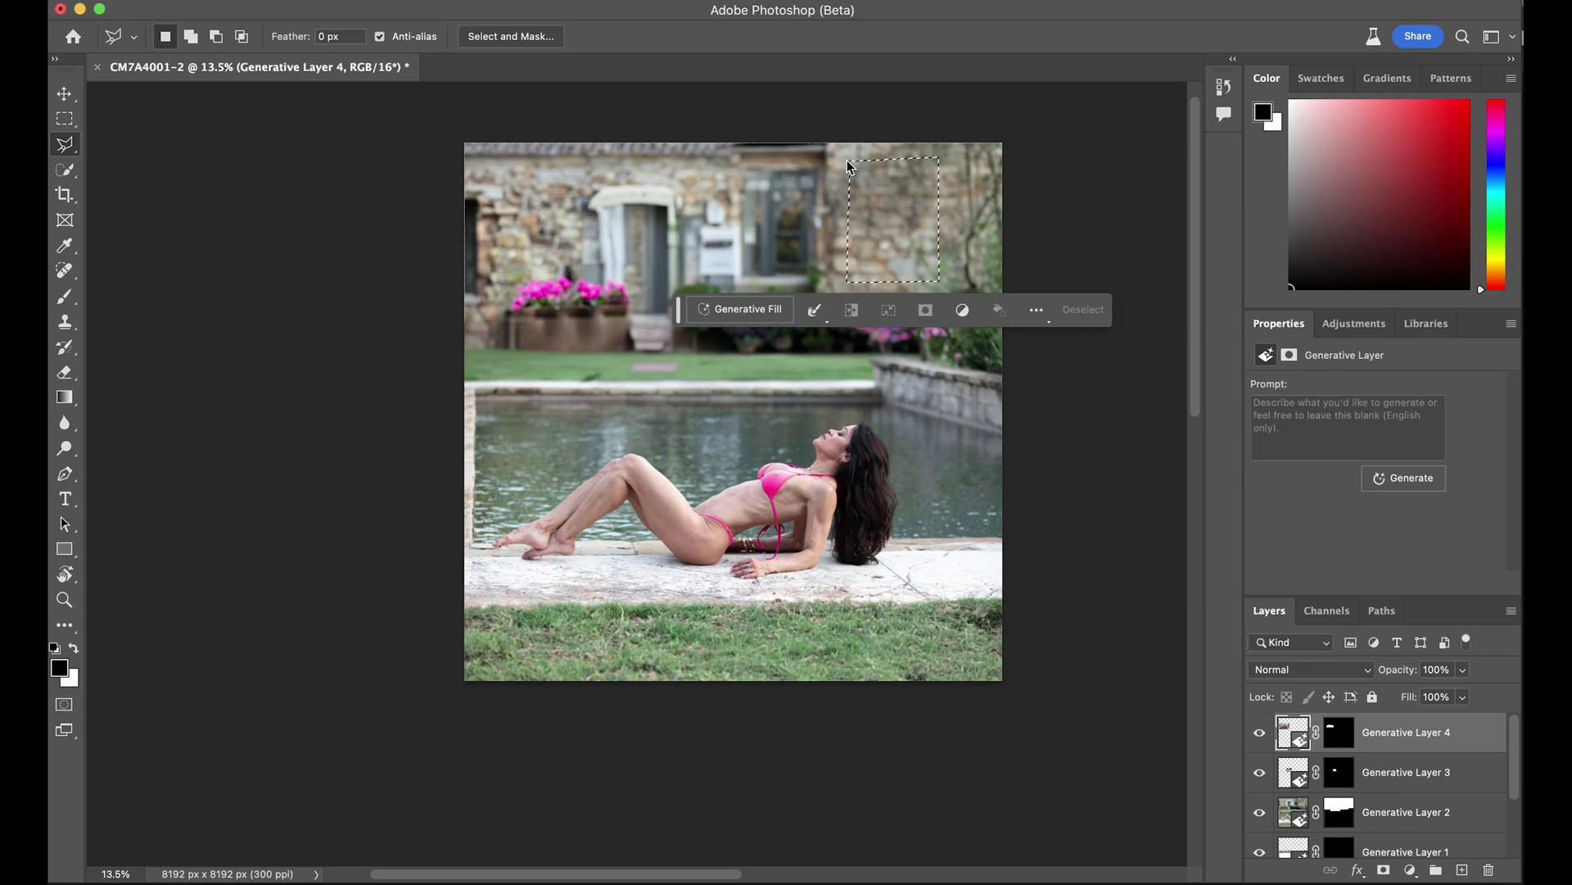
# Generate a 'rustic window' in the wall selection.
pyautogui.click(737, 310)
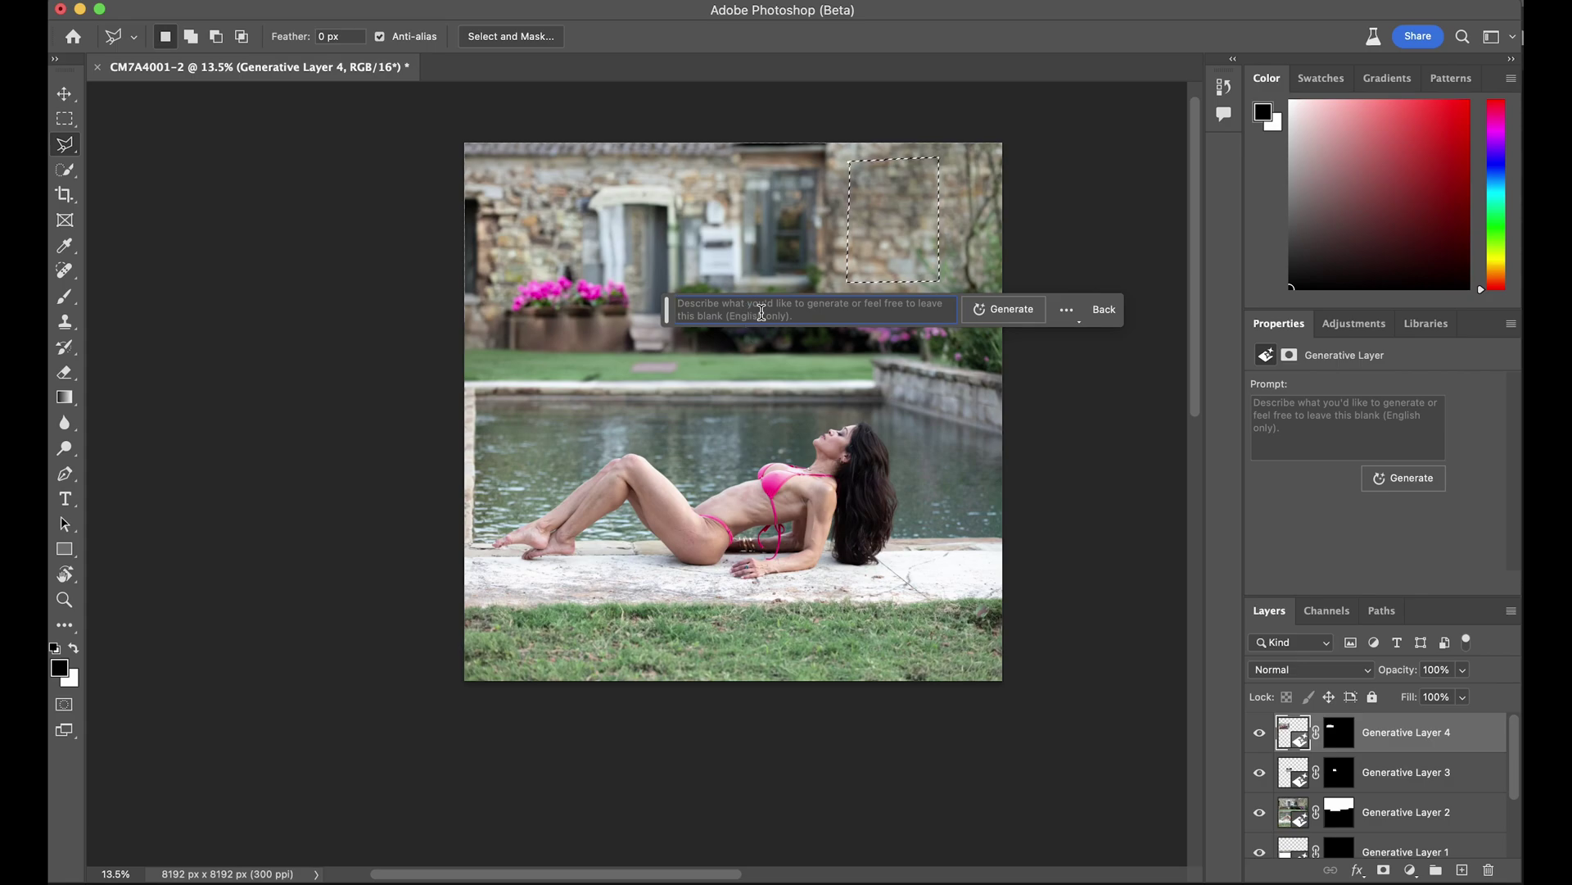
pyautogui.write('window')
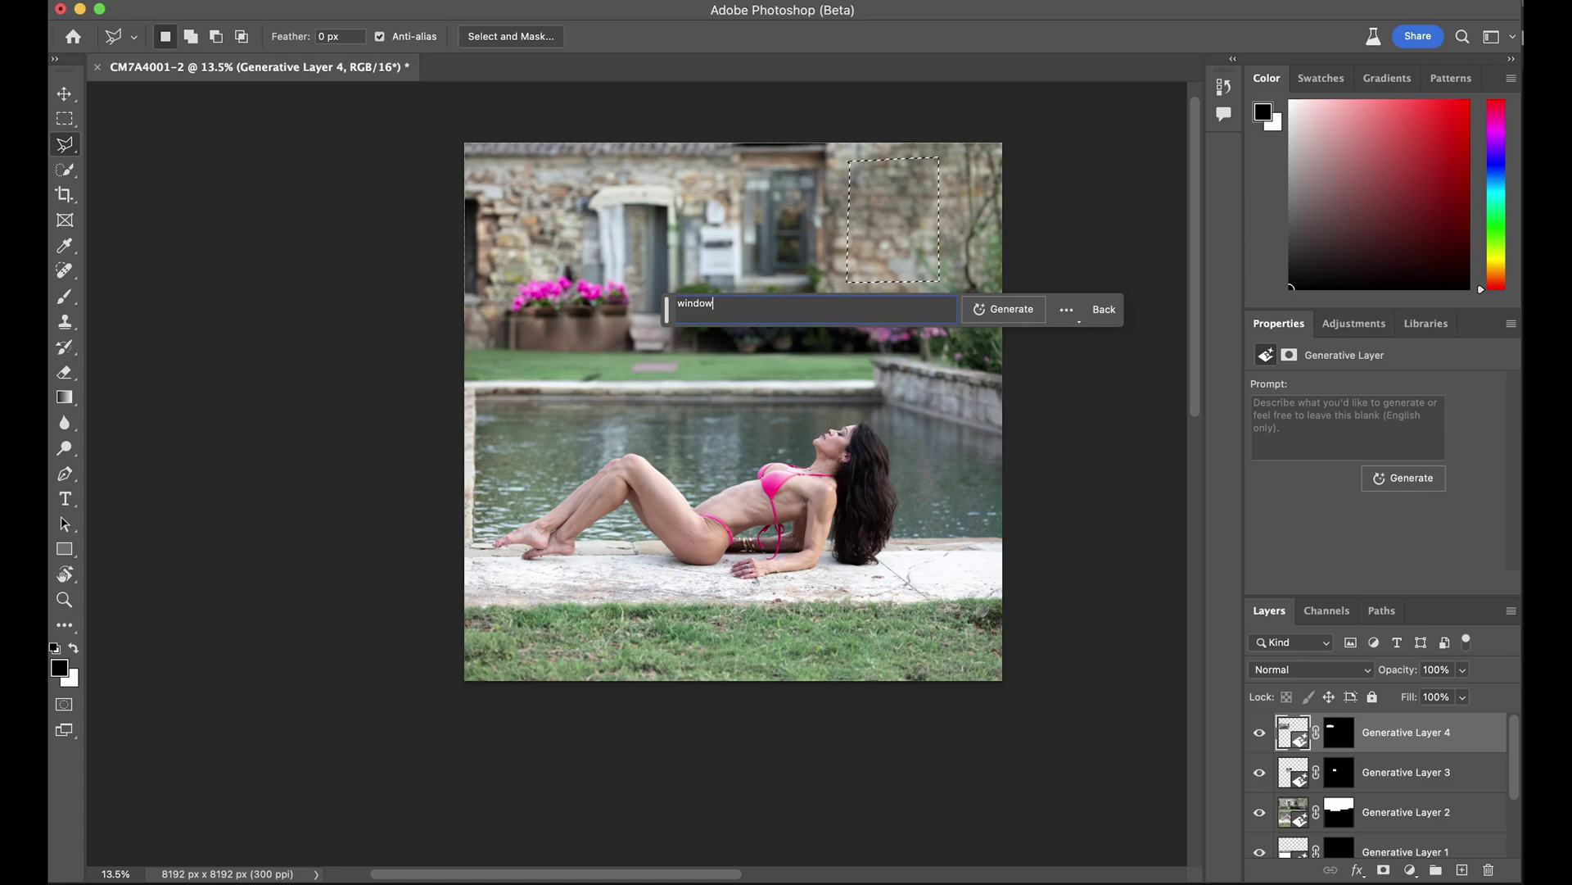
pyautogui.press('Left')
pyautogui.press('Left')
pyautogui.press('Left')
pyautogui.press('Left')
pyautogui.press('Left')
pyautogui.press('Left')
pyautogui.write('rustic')
pyautogui.press('Return')
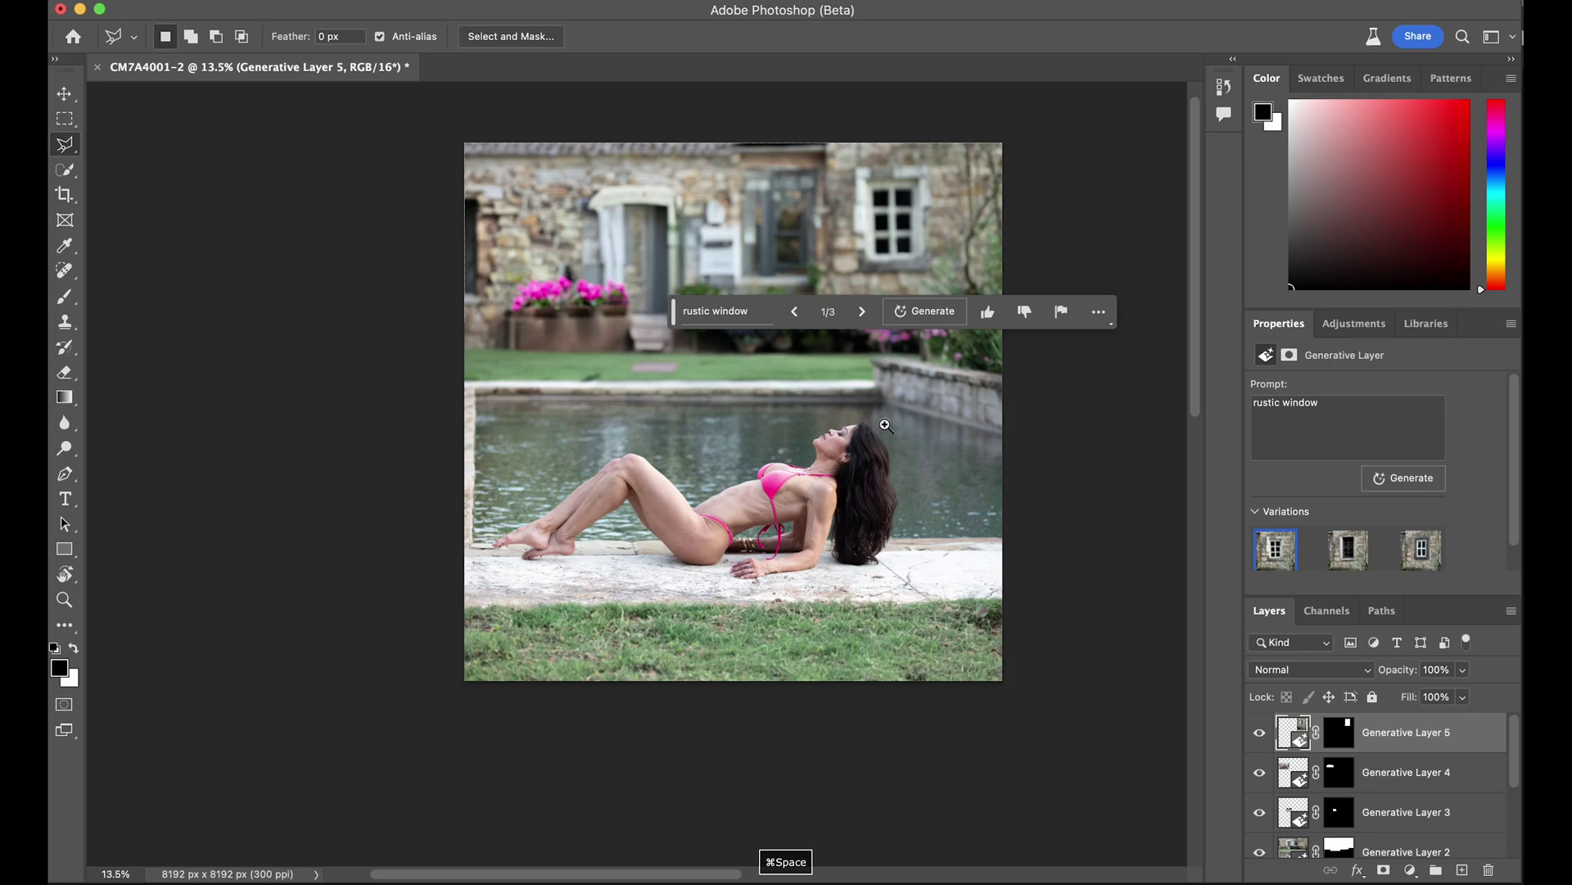
pyautogui.moveTo(869, 428); pyautogui.dragTo(960, 514)
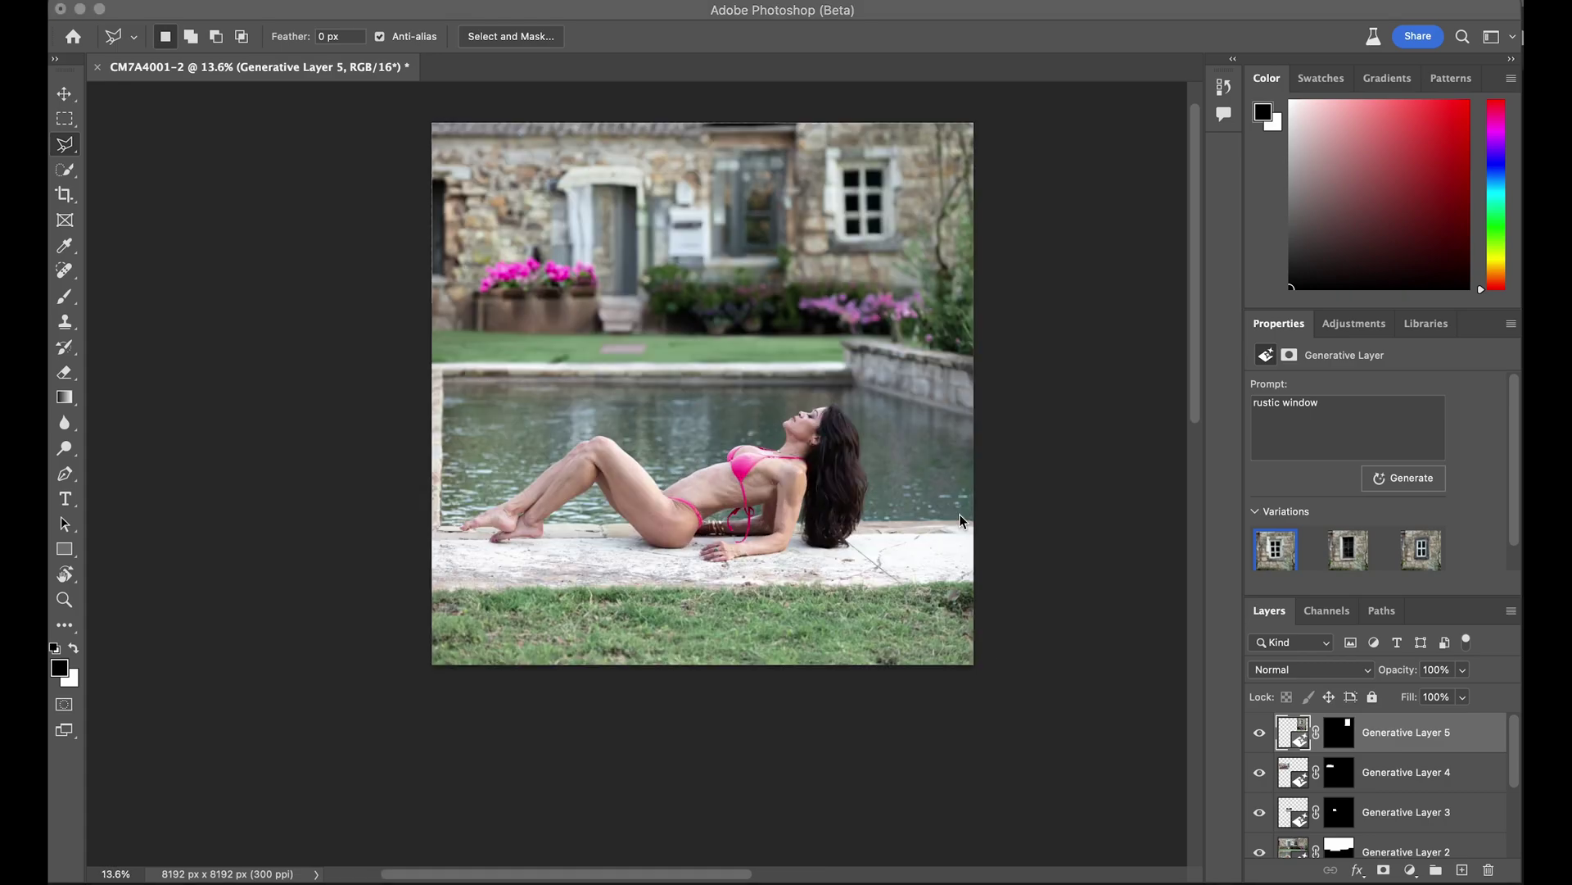